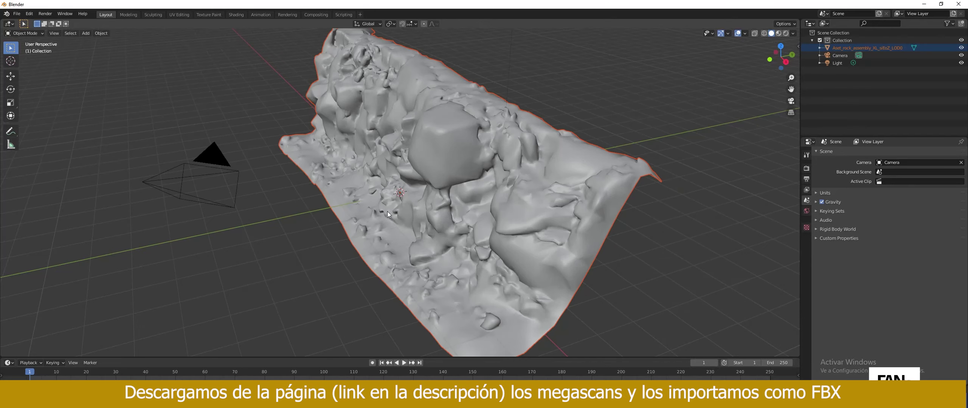
# - Split off a second area beside the 3D viewport, make it a Shader Editor and create a new material for the imported XL cliff
pyautogui.moveTo(387, 212); pyautogui.dragTo(525, 204, button='middle')
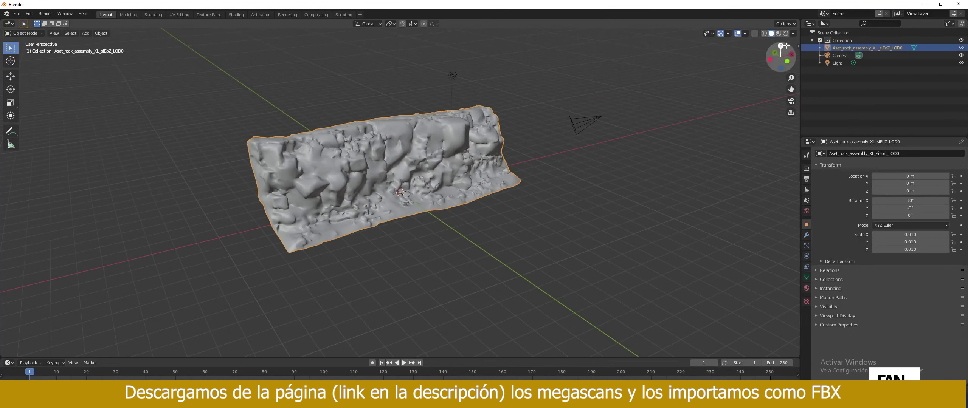
pyautogui.moveTo(799, 21); pyautogui.dragTo(401, 34)
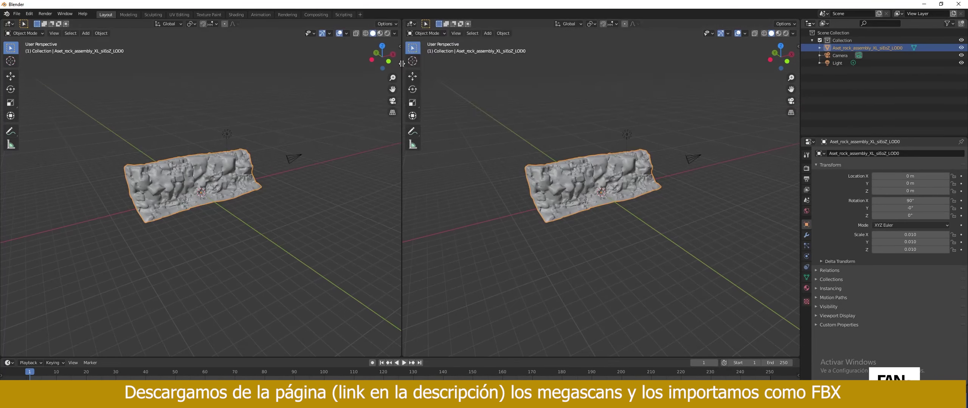
pyautogui.click(411, 24)
pyautogui.click(438, 92)
pyautogui.click(614, 24)
# - Start the Principled Texture Setup on the Principled BSDF node and browse to the megascans\4K folder on drive E
pyautogui.moveTo(576, 150); pyautogui.dragTo(624, 88, button='middle')
pyautogui.click(560, 123)
pyautogui.hotkey('ctrl', 'shift', 't')
pyautogui.click(212, 134)
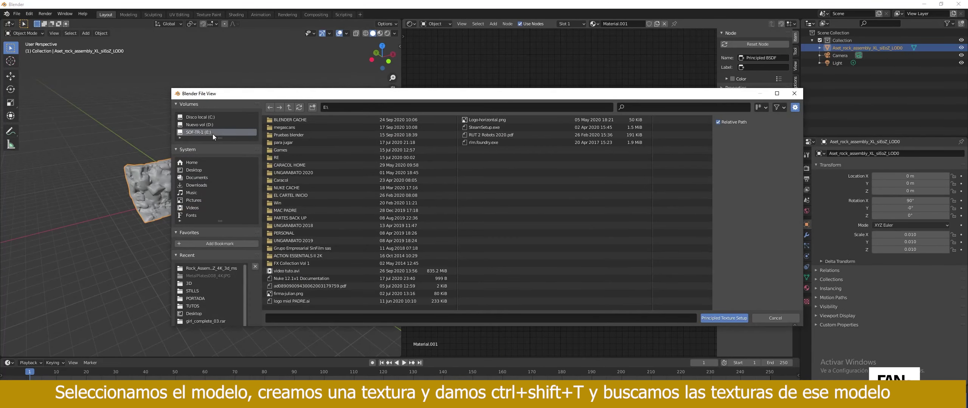
pyautogui.doubleClick(290, 128)
pyautogui.doubleClick(286, 120)
# - Load the albedo, roughness and normal maps from the siEoZ texture folder into the XL cliff's material
pyautogui.hotkey('ctrl', 'f')
pyautogui.write('EOZ')
pyautogui.doubleClick(285, 120)
pyautogui.click(293, 180)
pyautogui.keyDown('shift'); pyautogui.click(294, 196); pyautogui.keyUp('shift')
pyautogui.keyDown('shift'); pyautogui.click(293, 211); pyautogui.keyUp('shift')
pyautogui.press('Return')
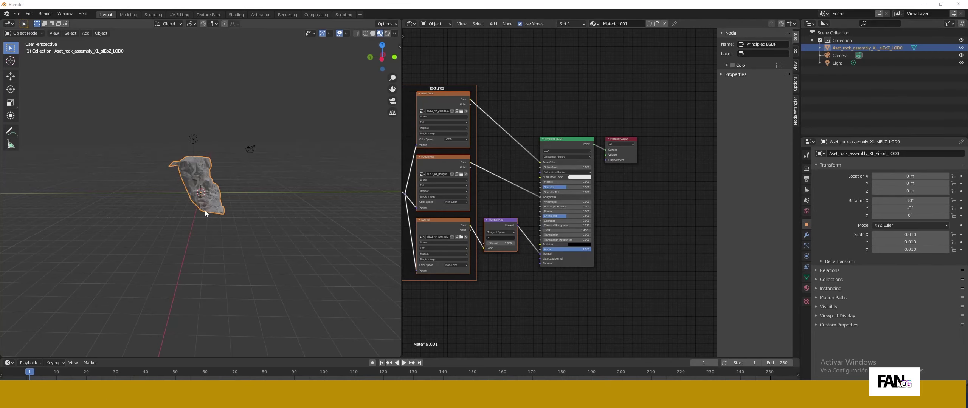
# - Import the sinxD cliff FBX model and move it along Y to about -3.75 m
pyautogui.click(17, 14)
pyautogui.moveTo(50, 117)
pyautogui.click(114, 169)
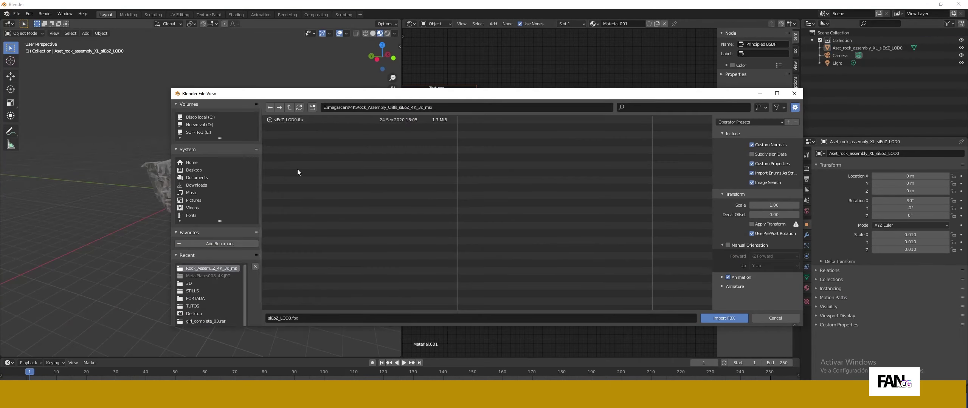
pyautogui.write('SINX')
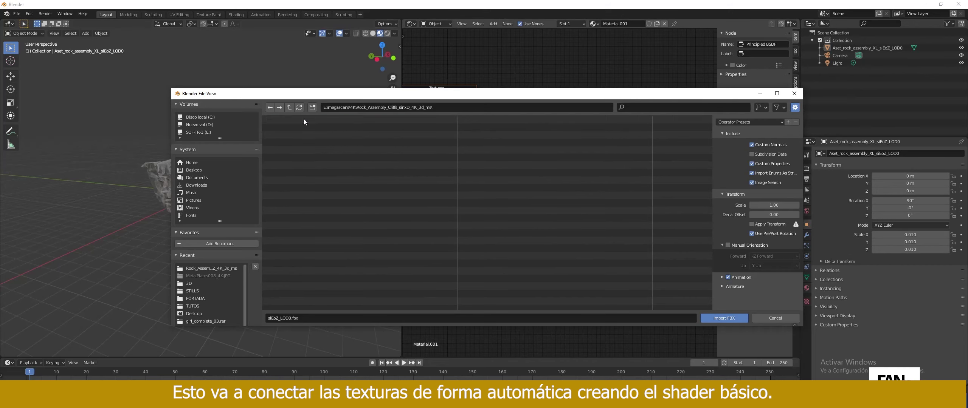
pyautogui.doubleClick(304, 120)
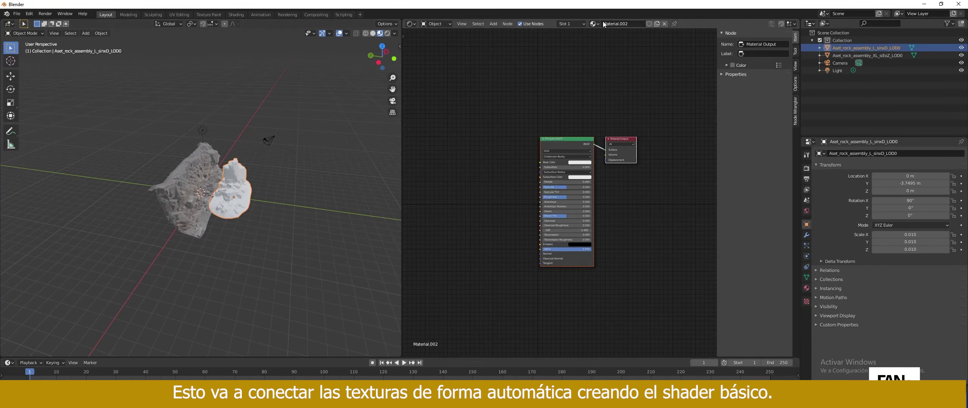
# - Run the Principled Texture Setup on the sinxD cliff's material with the albedo, roughness and normal maps from its 4K folder
pyautogui.click(548, 147)
pyautogui.hotkey('ctrl', 'shift', 't')
pyautogui.click(694, 108)
pyautogui.write('SIN')
pyautogui.press('Return')
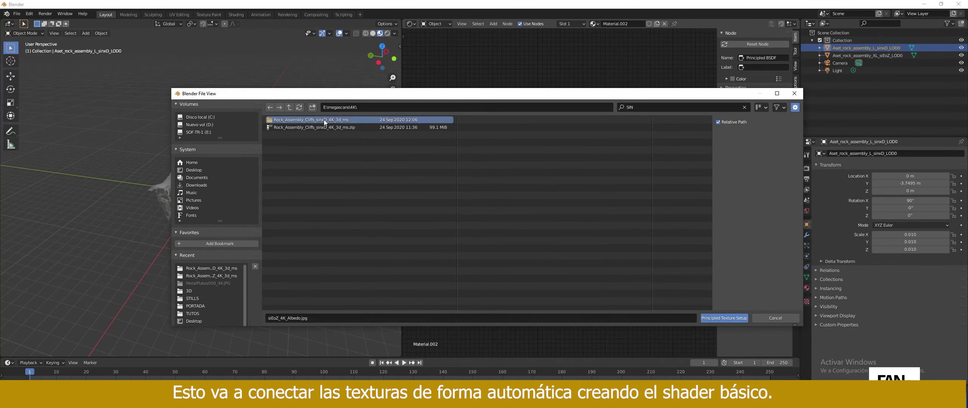
pyautogui.doubleClick(323, 120)
pyautogui.click(298, 211)
pyautogui.keyDown('ctrl'); pyautogui.click(299, 204); pyautogui.keyUp('ctrl')
pyautogui.keyDown('ctrl'); pyautogui.click(300, 181); pyautogui.keyUp('ctrl')
pyautogui.click(725, 318)
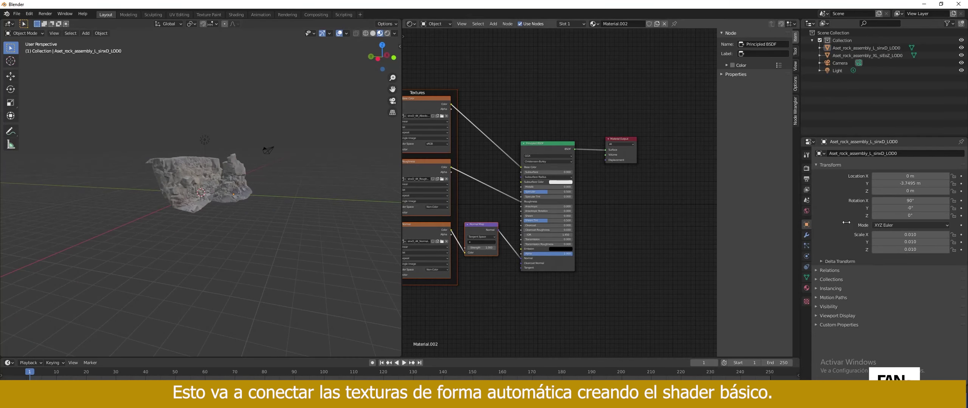
# - Import the sjzbj rock assembly FBX model from its folder in megascans\4K
pyautogui.hotkey('shift', 'a')
pyautogui.click(17, 14)
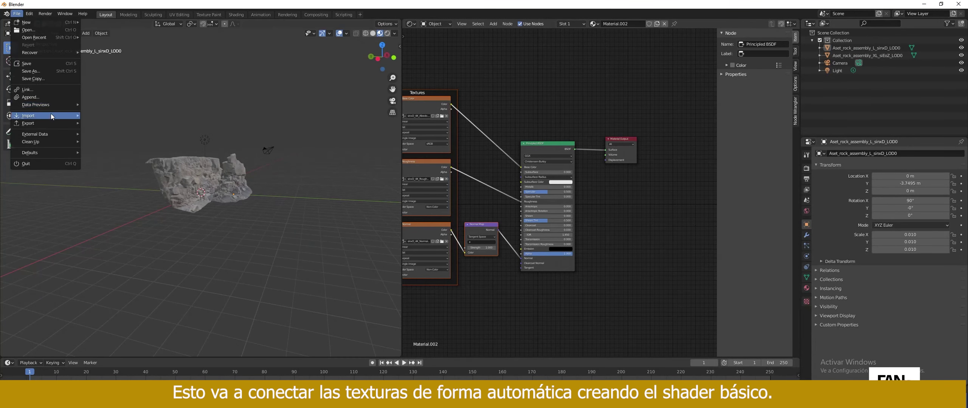
pyautogui.moveTo(53, 115)
pyautogui.click(121, 168)
pyautogui.click(289, 108)
pyautogui.click(656, 107)
pyautogui.write('sjzbj')
pyautogui.press('Return')
pyautogui.doubleClick(316, 121)
pyautogui.doubleClick(316, 121)
# - Move the sjzbj rock along Y to about -10.5 m, clear of the other rocks
pyautogui.press('g')
pyautogui.press('y')
pyautogui.click(324, 205)
pyautogui.click(314, 207)
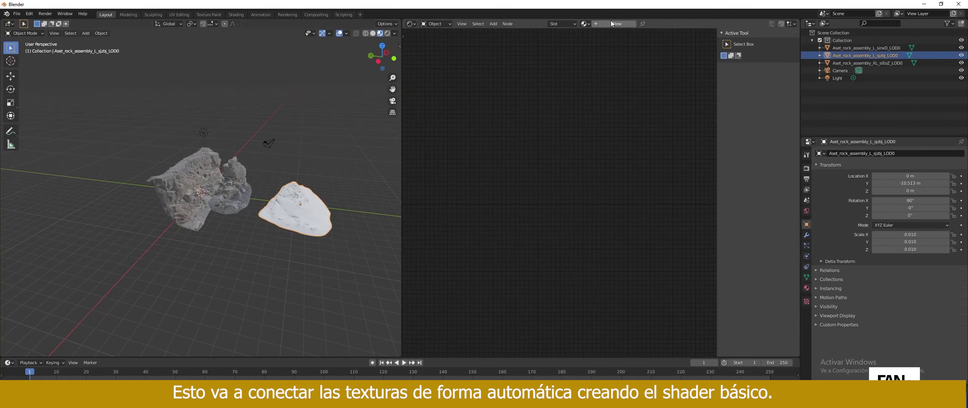
# - Create a material for the sjzbj rock and set it up with the albedo, roughness and normal maps from its folder
pyautogui.click(621, 24)
pyautogui.click(563, 144)
pyautogui.hotkey('ctrl', 'shift', 't')
pyautogui.click(289, 107)
pyautogui.click(645, 107)
pyautogui.write('zb')
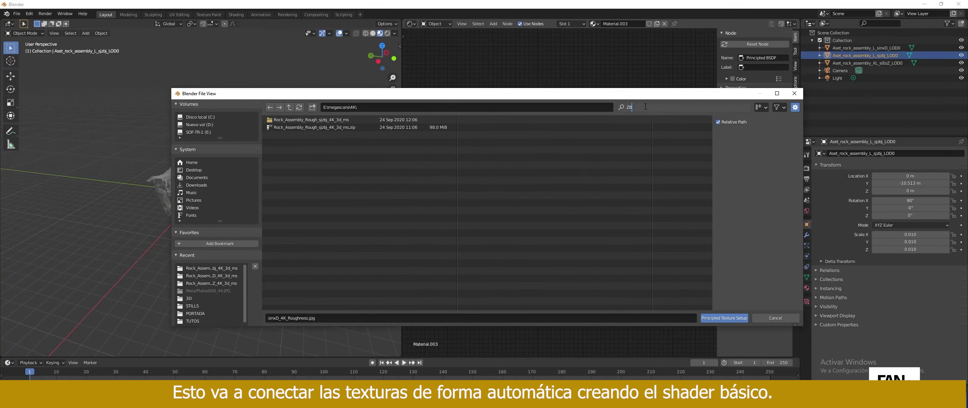
pyautogui.doubleClick(305, 121)
pyautogui.moveTo(304, 196); pyautogui.dragTo(305, 155)
pyautogui.click(725, 318)
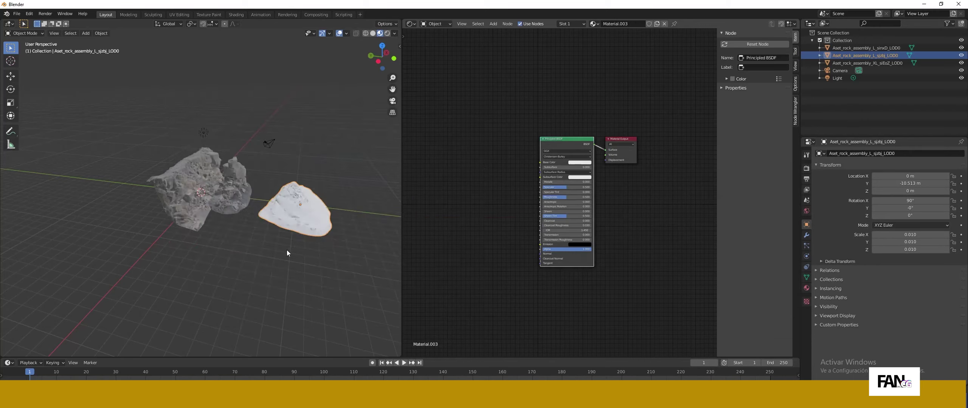
# - Turn on the Screencast Keys display in the 3D viewport
pyautogui.click(400, 47)
pyautogui.click(397, 120)
pyautogui.click(329, 43)
pyautogui.click(329, 43)
pyautogui.click(329, 43)
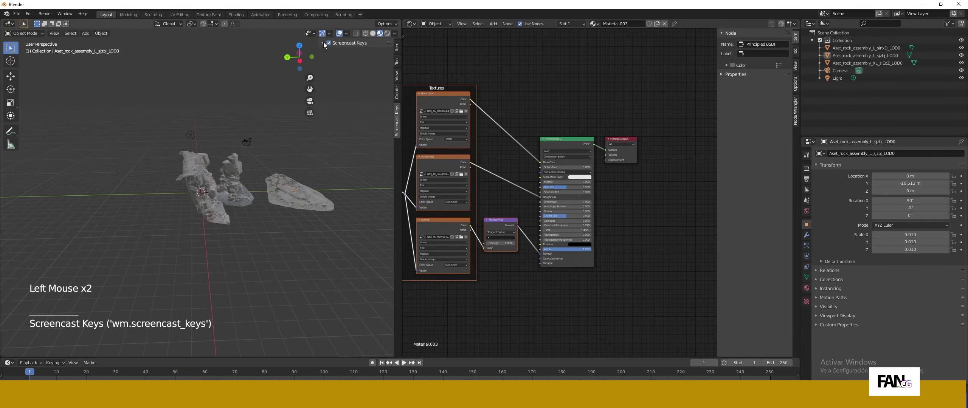
pyautogui.moveTo(386, 261); pyautogui.dragTo(355, 266, button='middle')
pyautogui.click(355, 266)
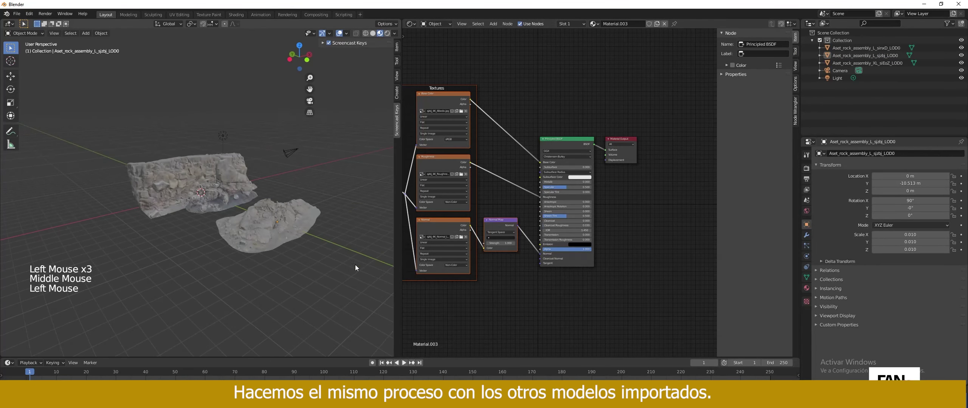
# - Import the skEpS rock assembly FBX model and move it along X to about -12.7 m
pyautogui.click(17, 14)
pyautogui.moveTo(41, 115)
pyautogui.click(110, 159)
pyautogui.click(290, 107)
pyautogui.click(640, 110)
pyautogui.write('EpS')
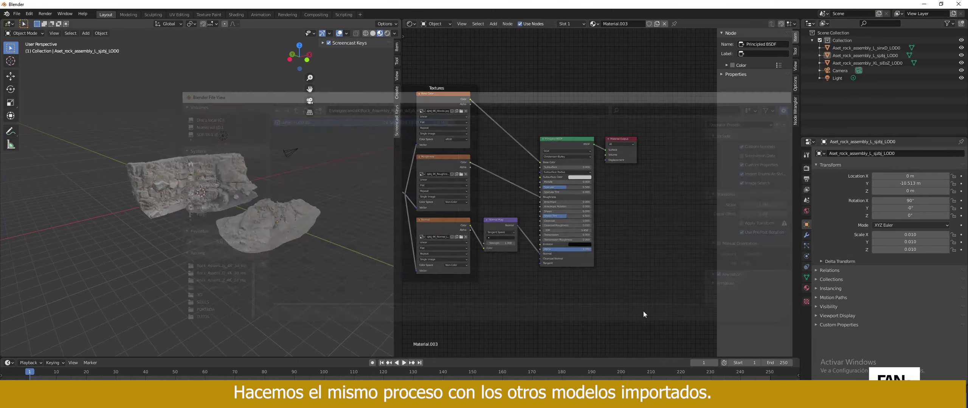
pyautogui.press('g')
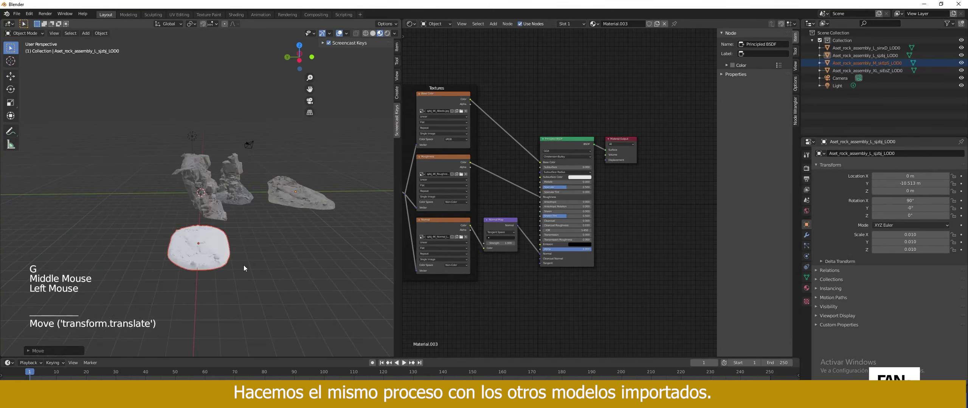
pyautogui.click(220, 253)
# - Create a material for the skEpS rock and set it up with the albedo, roughness and normal maps from its folder
pyautogui.click(620, 24)
pyautogui.click(562, 138)
pyautogui.hotkey('ctrl', 'shift', 't')
pyautogui.click(290, 107)
pyautogui.click(657, 110)
pyautogui.write('EPS')
pyautogui.keyDown('ctrl'); pyautogui.click(297, 188); pyautogui.keyUp('ctrl')
pyautogui.press('Return')
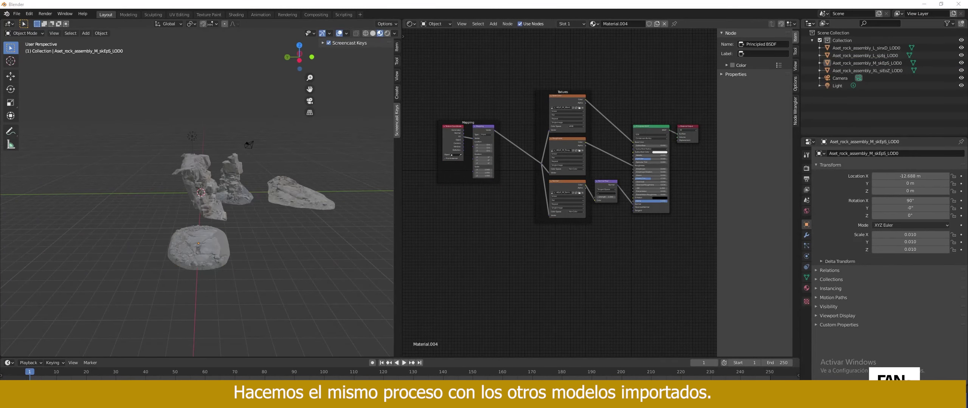
# - Import the sjbrG cliff FBX model from its folder in megascans\4K
pyautogui.click(17, 13)
pyautogui.click(101, 168)
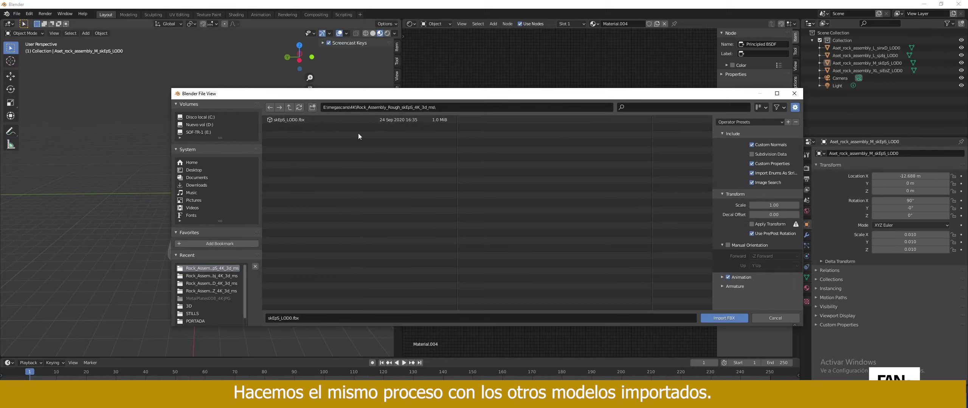
pyautogui.hotkey('ctrl', 'f')
pyautogui.write('BRG')
pyautogui.click(720, 318)
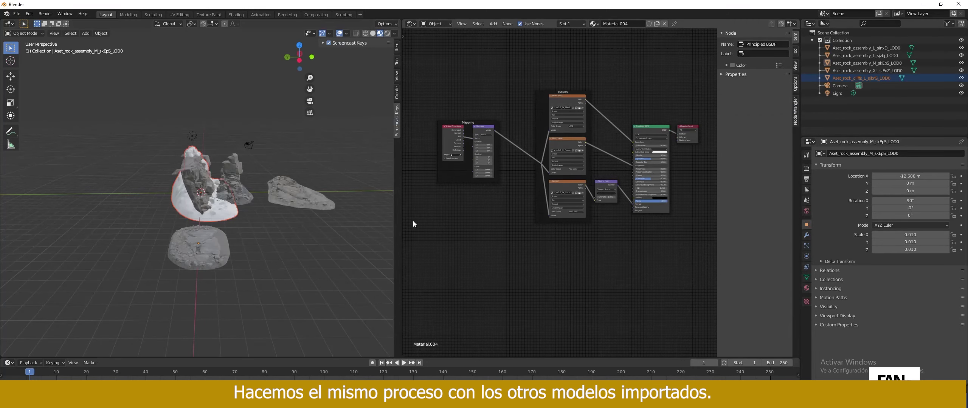
# - Move the sjbrG cliff along Y to about -14 m, beyond the other rocks
pyautogui.press('g')
pyautogui.press('y')
pyautogui.click(342, 181)
pyautogui.moveTo(288, 162); pyautogui.dragTo(318, 151, button='middle')
pyautogui.click(313, 242)
pyautogui.click(310, 212)
# - Create a material for the sjbrG cliff and set it up with its 4K albedo, normal and roughness maps
pyautogui.click(617, 24)
pyautogui.click(599, 127)
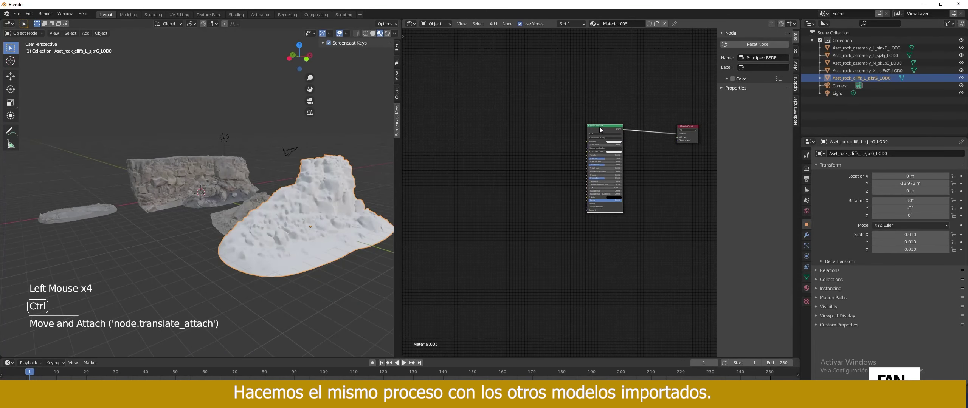
pyautogui.hotkey('ctrl', 'shift', 't')
pyautogui.click(651, 107)
pyautogui.write('BR')
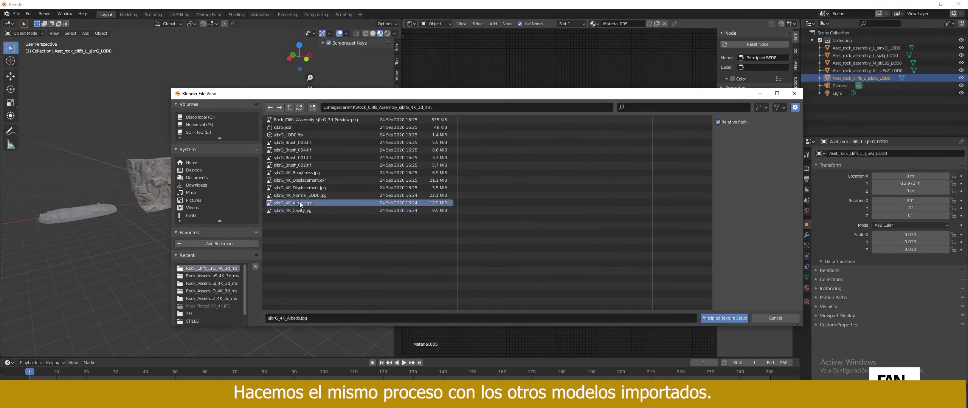
pyautogui.keyDown('ctrl'); pyautogui.click(302, 196); pyautogui.keyUp('ctrl')
pyautogui.keyDown('ctrl'); pyautogui.click(305, 174); pyautogui.keyUp('ctrl')
pyautogui.click(719, 318)
pyautogui.click(530, 193)
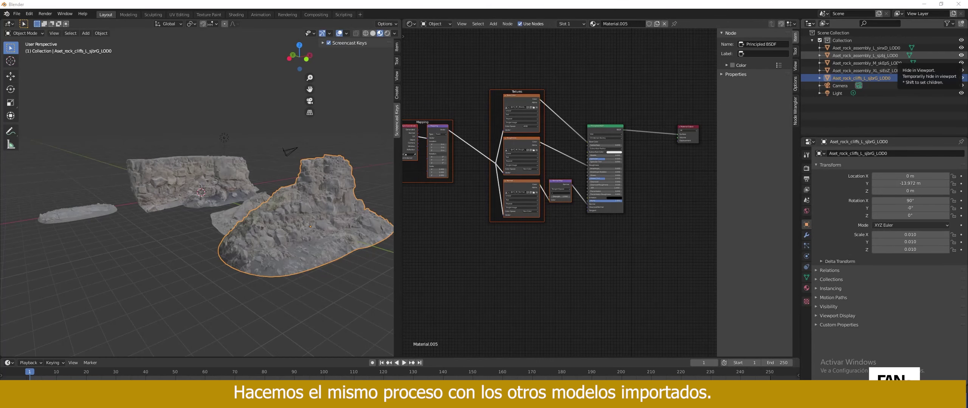
# - Import the ub4bdhwda cliff FBX model and move it along X to about -17.75 m
pyautogui.click(212, 94)
pyautogui.click(16, 14)
pyautogui.moveTo(24, 114)
pyautogui.click(104, 167)
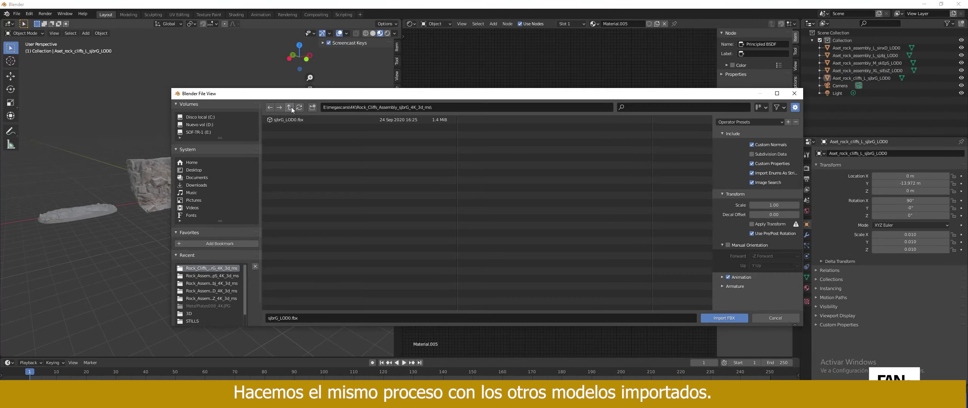
pyautogui.click(289, 108)
pyautogui.click(652, 108)
pyautogui.write('WDA')
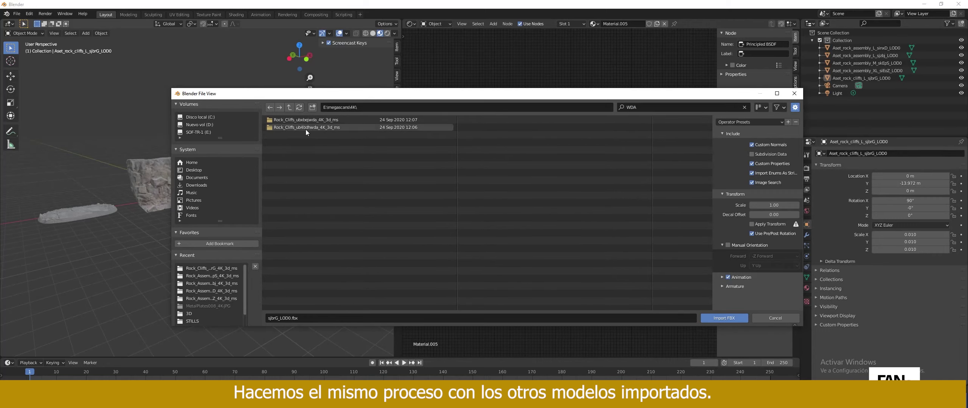
pyautogui.doubleClick(305, 129)
pyautogui.click(305, 120)
pyautogui.click(724, 318)
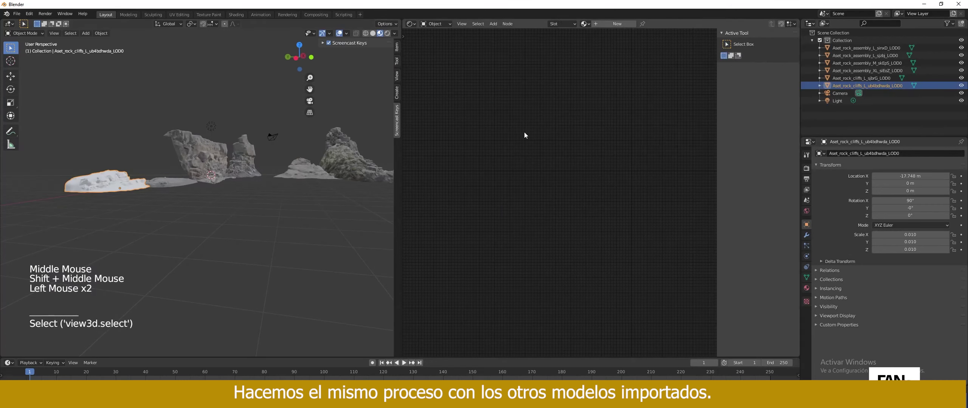
# - Give the ub4bdhwda cliff a new material using the Principled Texture Setup with the maps from its 4K folder
pyautogui.click(616, 136)
pyautogui.hotkey('ctrl', 'shift', 't')
pyautogui.click(289, 107)
pyautogui.click(647, 108)
pyautogui.write('WDA')
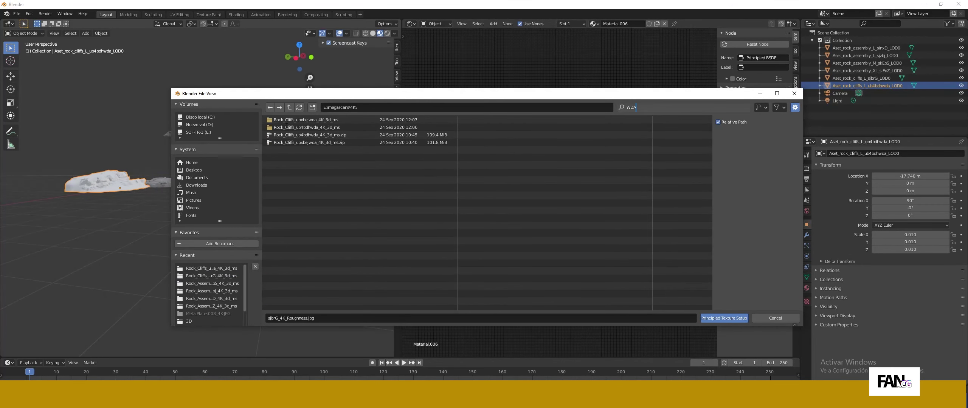
pyautogui.keyDown('ctrl'); pyautogui.click(302, 142); pyautogui.keyUp('ctrl')
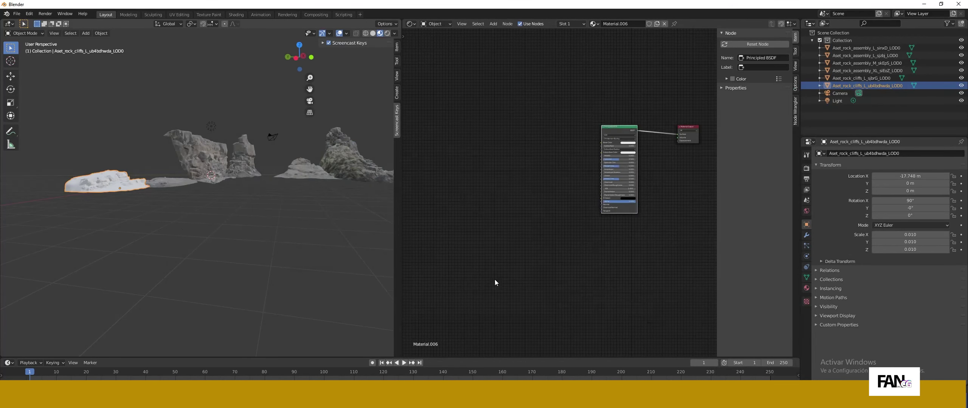
# - Widen the 3D viewport at the expense of the Shader Editor to get more room for arranging the rocks
pyautogui.moveTo(287, 170); pyautogui.dragTo(264, 181, button='middle')
pyautogui.keyDown('shift'); pyautogui.moveTo(265, 182); pyautogui.dragTo(183, 256, button='middle'); pyautogui.keyUp('shift')
pyautogui.scroll(-3, 196, 235)
pyautogui.scroll(3, 183, 255)
pyautogui.moveTo(401, 226); pyautogui.dragTo(605, 226)
pyautogui.moveTo(341, 272); pyautogui.dragTo(265, 265, button='middle')
pyautogui.keyDown('shift'); pyautogui.moveTo(264, 264); pyautogui.dragTo(234, 295, button='middle'); pyautogui.keyUp('shift')
pyautogui.scroll(-3, 235, 295)
pyautogui.moveTo(234, 265); pyautogui.dragTo(231, 305, button='middle')
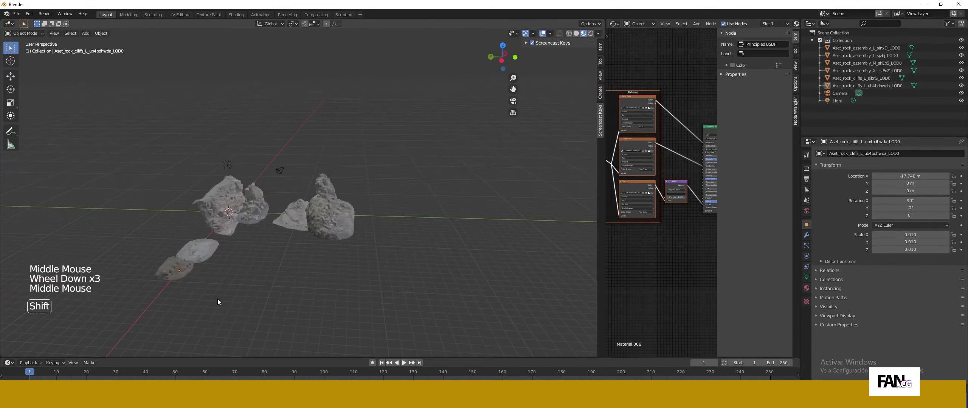
# - Move the narrow sinxD cliff to the far end of the rock row, beyond the sjbrG cliff
pyautogui.click(227, 211)
pyautogui.scroll(5, 265, 223)
pyautogui.click(272, 206)
pyautogui.press('g')
pyautogui.click(554, 204)
# - Duplicate the XL siEoZ cliff, rotate the copy about Z and move it along Y beside the original
pyautogui.click(204, 197)
pyautogui.hotkey('shift', 'd')
pyautogui.press('r')
pyautogui.press('z')
pyautogui.click(171, 241)
pyautogui.press('g')
pyautogui.press('y')
pyautogui.click(303, 229)
# - Select the skEpS rock in front of the cliffs and rescale it slightly
pyautogui.moveTo(302, 229); pyautogui.dragTo(322, 214, button='middle')
pyautogui.click(131, 203)
pyautogui.moveTo(179, 220); pyautogui.dragTo(178, 232, button='middle')
pyautogui.scroll(-3, 178, 232)
pyautogui.click(195, 289)
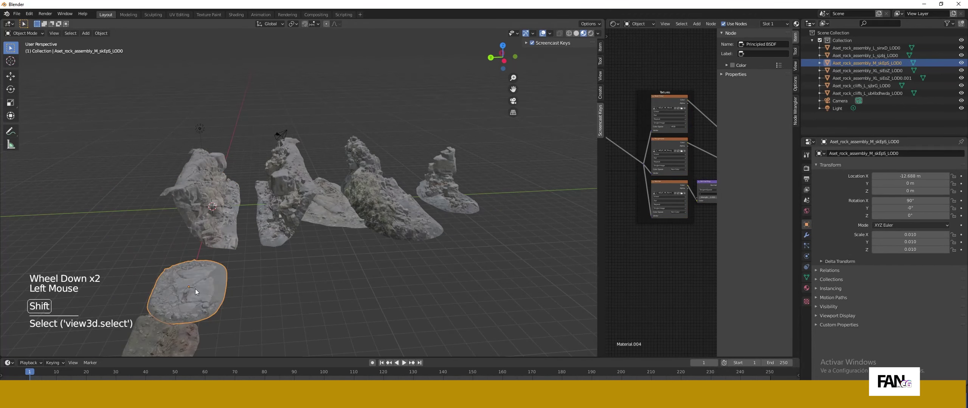
pyautogui.press('s')
pyautogui.click(203, 291)
# - Move the skEpS rock along Y and raise it along Z in front of the gap between the two XL cliffs
pyautogui.press('g')
pyautogui.press('y')
pyautogui.click(272, 287)
pyautogui.press('g')
pyautogui.press('z')
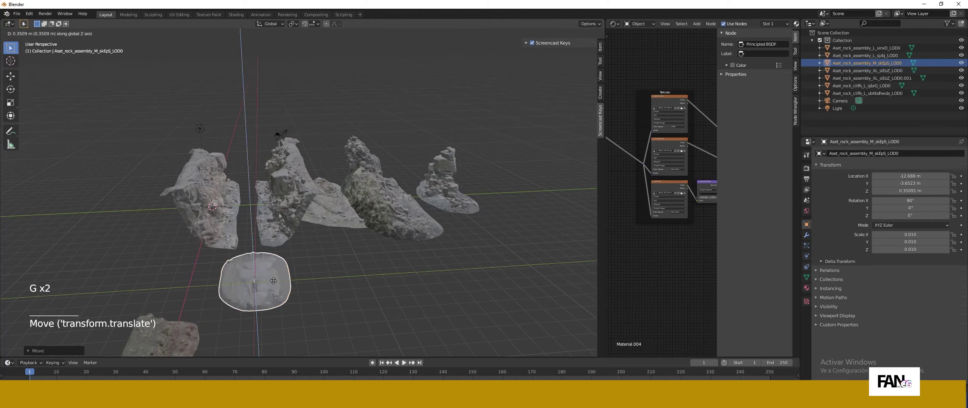
pyautogui.click(267, 208)
# - Lower the skEpS rock along Z and slide it along X into the gap between the two XL cliffs
pyautogui.scroll(7, 266, 210)
pyautogui.keyDown('shift'); pyautogui.moveTo(260, 219); pyautogui.dragTo(304, 317, button='middle'); pyautogui.keyUp('shift')
pyautogui.press('g')
pyautogui.press('z')
pyautogui.click(317, 274)
pyautogui.press('g')
pyautogui.press('y')
pyautogui.press('x')
pyautogui.click(286, 316)
# - Duplicate the skEpS rock as ground between the cliffs and rotate the copy by about 65° around Z
pyautogui.scroll(-3, 286, 307)
pyautogui.press('r')
pyautogui.press('z')
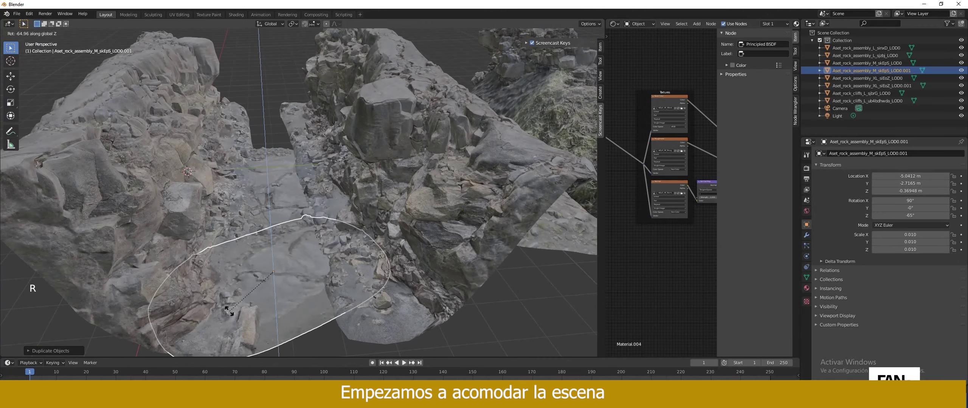
pyautogui.click(265, 316)
pyautogui.click(524, 286)
# - Duplicate the low L rock assembly along Y to the gap between the XL cliffs and enlarge the copy to a scale of 0.011
pyautogui.scroll(-4, 524, 286)
pyautogui.moveTo(524, 286); pyautogui.dragTo(492, 245, button='middle')
pyautogui.click(429, 214)
pyautogui.hotkey('shift', 'd')
pyautogui.press('y')
pyautogui.click(286, 225)
pyautogui.press('s')
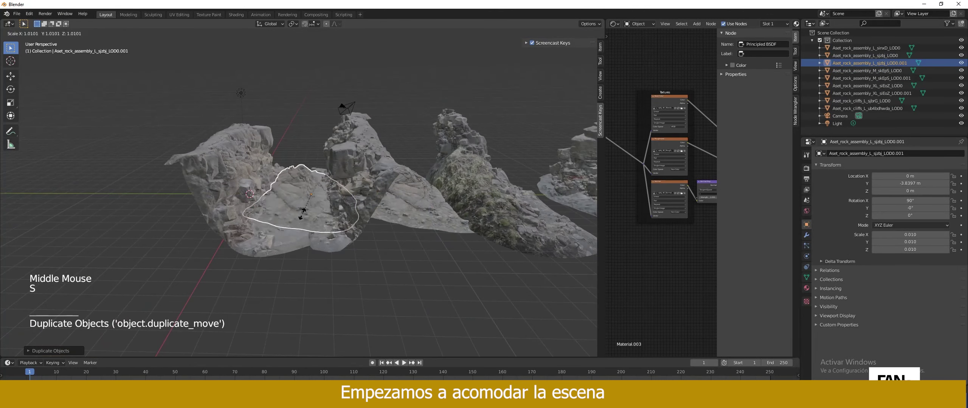
pyautogui.click(272, 227)
# - Move the enlarged rock copy along X to about 3.39 m, toward the back of the gap between the cliffs
pyautogui.moveTo(159, 215); pyautogui.dragTo(200, 246, button='middle')
pyautogui.press('g')
pyautogui.click(259, 240)
pyautogui.click(340, 278)
pyautogui.moveTo(341, 278); pyautogui.dragTo(283, 193, button='middle')
pyautogui.scroll(6, 285, 212)
pyautogui.scroll(-8, 285, 215)
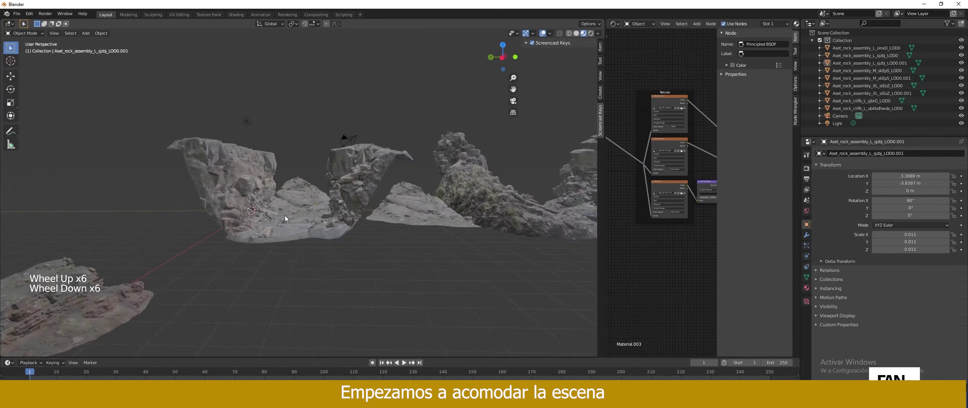
# - Move the reddish ub4bdhwda cliff along Y and X to about X -7.7 m, in front of the XL cliffs
pyautogui.click(200, 250)
pyautogui.moveTo(200, 250); pyautogui.dragTo(233, 236, button='middle')
pyautogui.press('d')
pyautogui.press('g')
pyautogui.press('y')
pyautogui.click(310, 242)
pyautogui.moveTo(309, 242); pyautogui.dragTo(394, 287, button='middle')
pyautogui.press('g')
pyautogui.press('x')
pyautogui.click(310, 261)
pyautogui.moveTo(310, 261); pyautogui.dragTo(271, 211, button='middle')
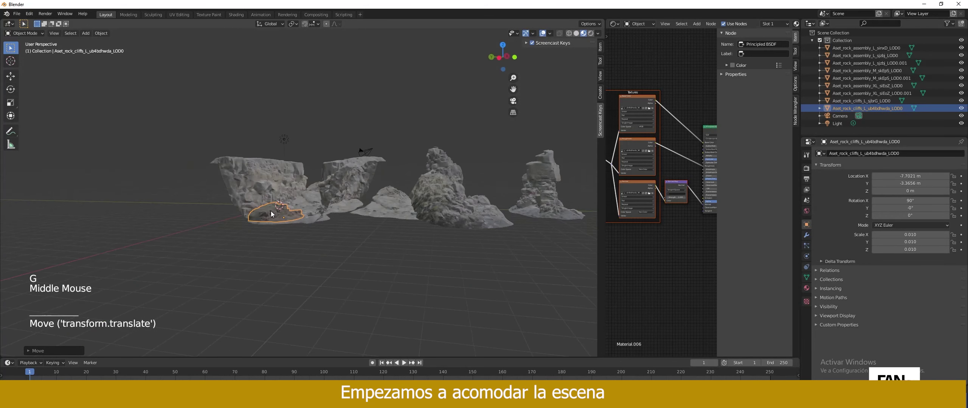
# - Shift the ub4bdhwda cliff to about Y -1.17 m and Z -0.47 m, and enlarge it to a scale of 0.019
pyautogui.scroll(4, 271, 211)
pyautogui.press('g')
pyautogui.press('y')
pyautogui.click(219, 249)
pyautogui.press('g')
pyautogui.press('z')
pyautogui.click(230, 269)
pyautogui.press('s')
pyautogui.click(346, 280)
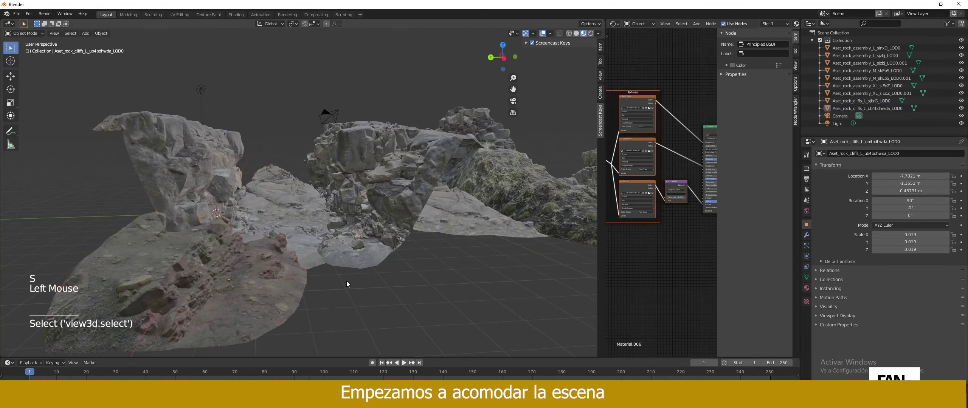
# - Move the ub4bdhwda cliff along Y away from the XL cliffs to the far end of the row
pyautogui.moveTo(346, 281); pyautogui.dragTo(279, 268, button='middle')
pyautogui.scroll(-3, 280, 267)
pyautogui.click(476, 190)
pyautogui.scroll(-3, 476, 190)
pyautogui.moveTo(477, 190); pyautogui.dragTo(436, 193, button='middle')
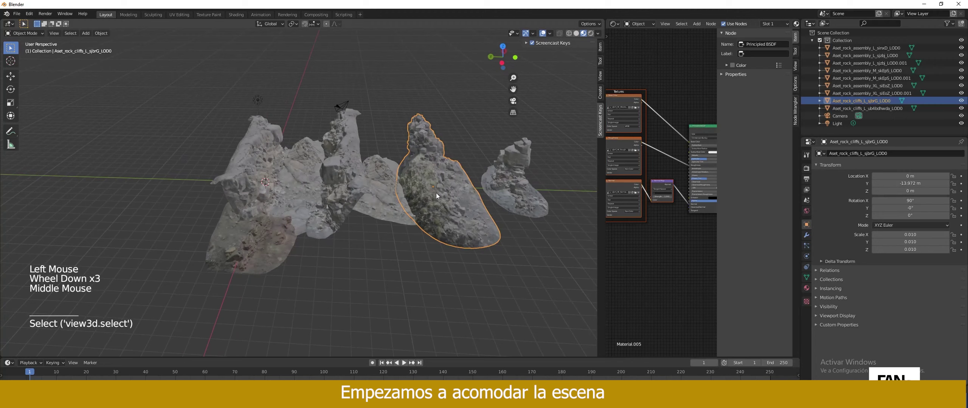
pyautogui.click(234, 240)
pyautogui.press('g')
pyautogui.press('y')
pyautogui.click(568, 252)
# - Move the mossy sjbrG cliff along Y and X to the front end of the first XL cliff
pyautogui.click(460, 225)
pyautogui.press('g')
pyautogui.press('y')
pyautogui.click(284, 224)
pyautogui.press('g')
pyautogui.press('x')
pyautogui.click(258, 307)
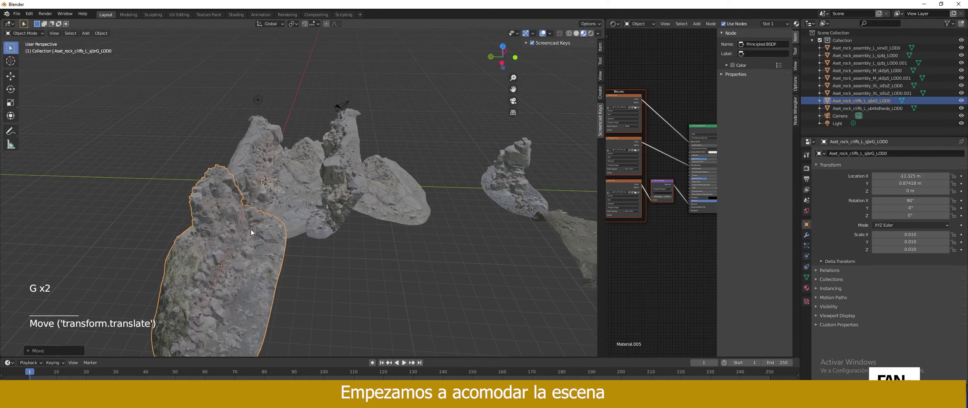
pyautogui.press('g')
pyautogui.press('y')
pyautogui.click(273, 303)
pyautogui.moveTo(273, 303); pyautogui.dragTo(282, 265, button='middle')
pyautogui.scroll(3, 341, 212)
# - Move the narrow sinxD cliff to about X -10.43 m and Y -3.34 m, beside the sjbrG cliff
pyautogui.click(420, 163)
pyautogui.moveTo(419, 167); pyautogui.dragTo(452, 199, button='middle')
pyautogui.scroll(-2, 453, 199)
pyautogui.click(491, 166)
pyautogui.moveTo(491, 166); pyautogui.dragTo(468, 219, button='middle')
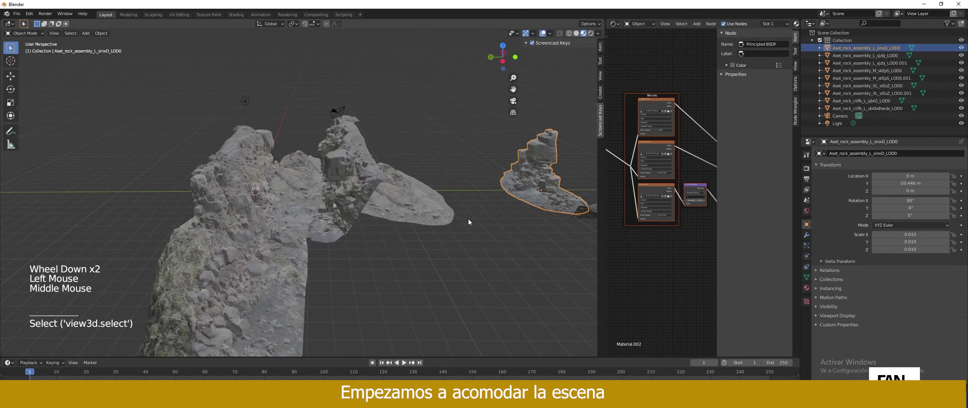
pyautogui.press('g')
pyautogui.press('y')
pyautogui.press('x')
pyautogui.click(261, 279)
pyautogui.moveTo(261, 280); pyautogui.dragTo(334, 236, button='middle')
pyautogui.click(402, 270)
pyautogui.scroll(2, 378, 257)
pyautogui.scroll(-2, 302, 225)
pyautogui.scroll(-2, 334, 236)
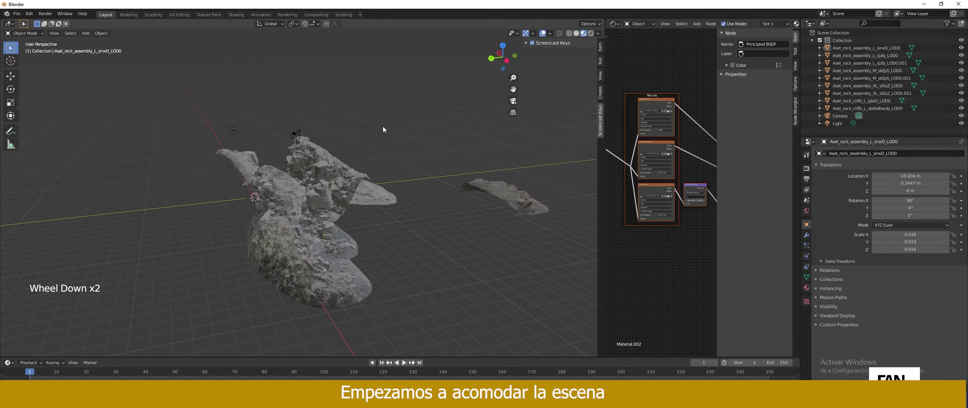
# - Raise the original L rock assembly along Z to about 3.79 m and move it along Y toward the first XL cliff
pyautogui.click(371, 199)
pyautogui.press('g')
pyautogui.press('z')
pyautogui.click(372, 162)
pyautogui.press('g')
pyautogui.press('y')
pyautogui.click(227, 170)
# - Fit the raised L rock assembly behind the first XL cliff, at about X 2.34 m and Y 3.48 m
pyautogui.moveTo(227, 170); pyautogui.dragTo(217, 170, button='middle')
pyautogui.scroll(4, 206, 170)
pyautogui.moveTo(201, 170); pyautogui.dragTo(243, 185, button='middle')
pyautogui.press('g')
pyautogui.press('x')
pyautogui.click(242, 157)
pyautogui.scroll(4, 229, 152)
pyautogui.scroll(3, 221, 151)
pyautogui.scroll(-2, 244, 187)
pyautogui.press('g')
pyautogui.press('y')
pyautogui.click(212, 181)
pyautogui.scroll(-3, 235, 170)
# - Duplicate the skEpS rock between the cliffs and raise the copy along Z to about 3.63 m, briefly hiding and restoring it
pyautogui.click(308, 126)
pyautogui.click(337, 112)
pyautogui.moveTo(340, 121); pyautogui.dragTo(410, 216, button='middle')
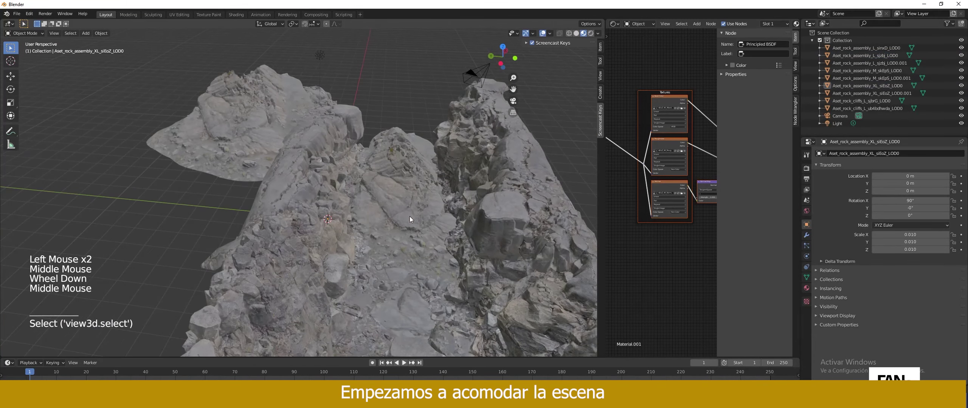
pyautogui.click(416, 218)
pyautogui.press('h')
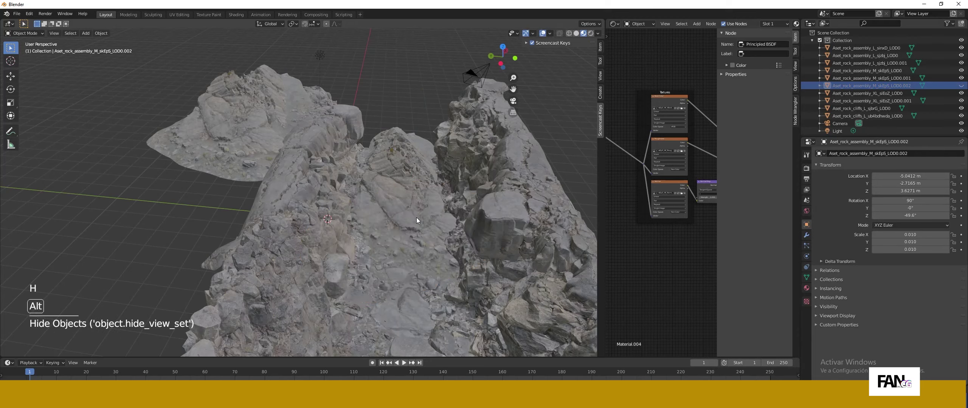
pyautogui.hotkey('alt', 'h')
# - Move the raised skEpS copy to the outer side of the first cliff at about Y 3.14 m and rotate it around Z
pyautogui.press('g')
pyautogui.click(215, 225)
pyautogui.moveTo(216, 225); pyautogui.dragTo(256, 214, button='middle')
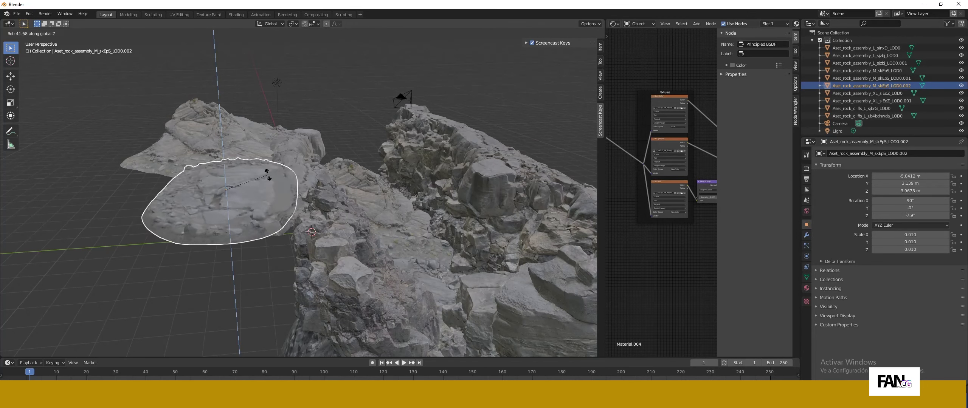
pyautogui.click(311, 253)
# - Duplicate the raised skEpS rock and move the copy along X to about -7.41 m
pyautogui.press('y')
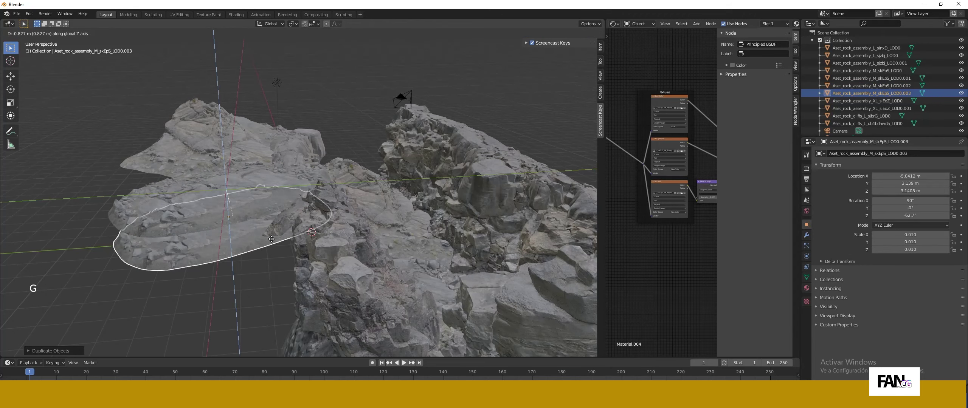
pyautogui.press('x')
pyautogui.click(253, 247)
pyautogui.press('z')
pyautogui.click(253, 206)
pyautogui.press('r')
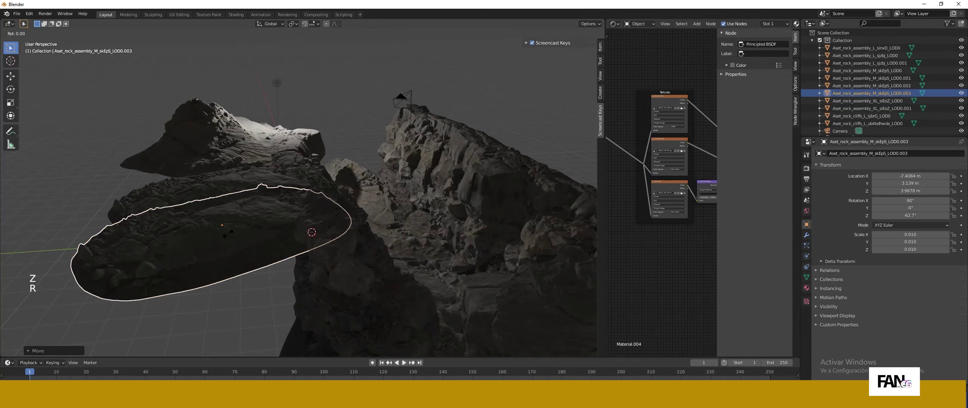
pyautogui.click(228, 234)
pyautogui.click(228, 235)
pyautogui.hotkey('ctrl', 'z')
pyautogui.click(583, 34)
# - Rotate the newest skEpS copy around Z to fit it against the outer side of the first cliff
pyautogui.moveTo(284, 213)
pyautogui.mouseDown(button='middle')
pyautogui.moveTo(309, 241)
pyautogui.moveTo(276, 258)
pyautogui.moveTo(249, 178)
pyautogui.mouseUp(button='middle')
pyautogui.press('r')
pyautogui.press('z')
pyautogui.click(309, 123)
pyautogui.scroll(2, 296, 218)
pyautogui.scroll(-7, 288, 225)
pyautogui.scroll(-3, 310, 240)
pyautogui.scroll(8, 286, 233)
pyautogui.scroll(-3, 286, 233)
# - Duplicate the raised L rock assembly, then rotate the copy around Z and move it to about Y 6.08 m
pyautogui.click(244, 163)
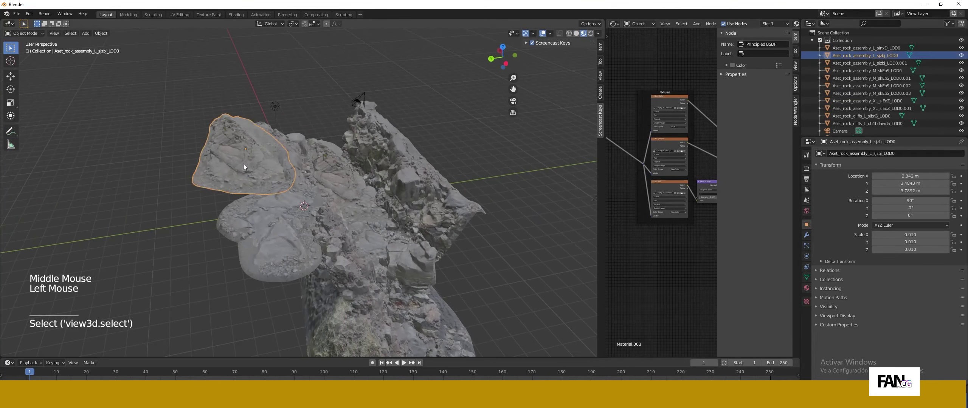
pyautogui.moveTo(258, 219); pyautogui.dragTo(280, 272, button='middle')
pyautogui.click(289, 295)
pyautogui.press('r')
pyautogui.press('z')
pyautogui.click(261, 246)
pyautogui.press('g')
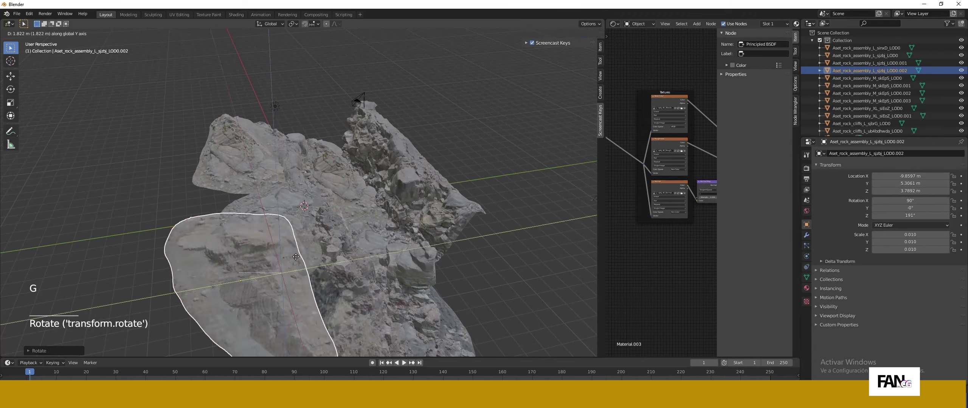
pyautogui.click(264, 261)
# - Rotate the L rock copy to 131° around Z and enlarge it to a scale of 0.013
pyautogui.press('r')
pyautogui.press('z')
pyautogui.click(251, 220)
pyautogui.press('s')
pyautogui.click(299, 244)
pyautogui.moveTo(298, 245); pyautogui.dragTo(265, 220, button='middle')
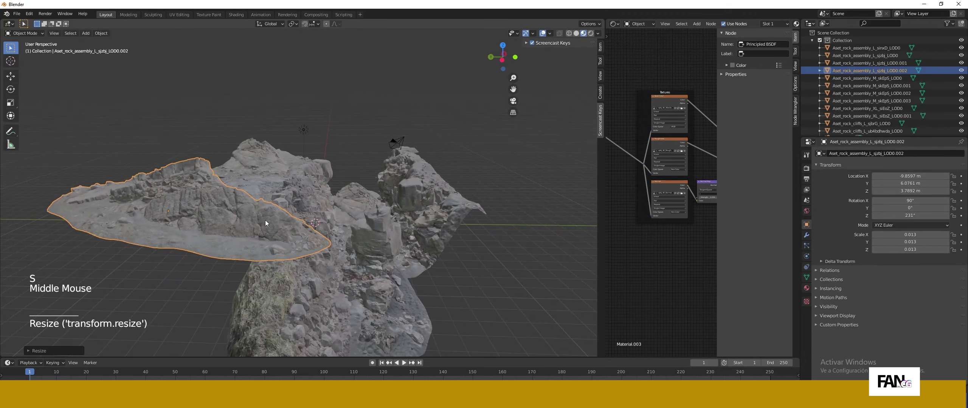
# - Move the enlarged L rock copy along X to about -2.41 m, alongside the first cliff
pyautogui.press('g')
pyautogui.press('y')
pyautogui.press('x')
pyautogui.click(279, 181)
pyautogui.moveTo(279, 181); pyautogui.dragTo(285, 206, button='middle')
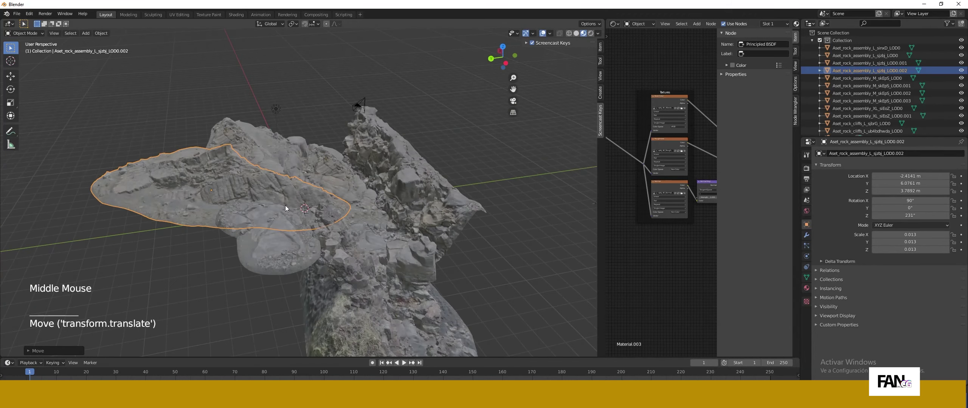
# - Move the enlarged L rock copy along Y to fit it against the neighbouring cliffs
pyautogui.press('g')
pyautogui.press('y')
pyautogui.click(254, 246)
pyautogui.moveTo(254, 246); pyautogui.dragTo(267, 227, button='middle')
pyautogui.scroll(3, 266, 227)
pyautogui.moveTo(267, 227); pyautogui.dragTo(269, 225, button='middle')
pyautogui.click(302, 89)
# - Duplicate the sinxD rock assembly and raise the copy along Z to about 3.41 m
pyautogui.moveTo(299, 155); pyautogui.dragTo(285, 196, button='middle')
pyautogui.scroll(-3, 297, 185)
pyautogui.click(317, 254)
pyautogui.hotkey('shift', 'd')
pyautogui.press('z')
pyautogui.click(322, 241)
# - Move the sinxD copy along Y to about -9.69 m and along X to about -0.78 m
pyautogui.press('g')
pyautogui.press('y')
pyautogui.click(499, 202)
pyautogui.press('g')
pyautogui.press('x')
pyautogui.click(497, 168)
# - Rotate the sinxD copy to -207° around Z and enlarge it to a scale of 0.014
pyautogui.moveTo(497, 169); pyautogui.dragTo(489, 171, button='middle')
pyautogui.press('r')
pyautogui.press('z')
pyautogui.click(466, 214)
pyautogui.moveTo(466, 214); pyautogui.dragTo(439, 219, button='middle')
pyautogui.scroll(3, 462, 214)
pyautogui.keyDown('shift'); pyautogui.moveTo(439, 219); pyautogui.dragTo(393, 238, button='middle'); pyautogui.keyUp('shift')
pyautogui.press('s')
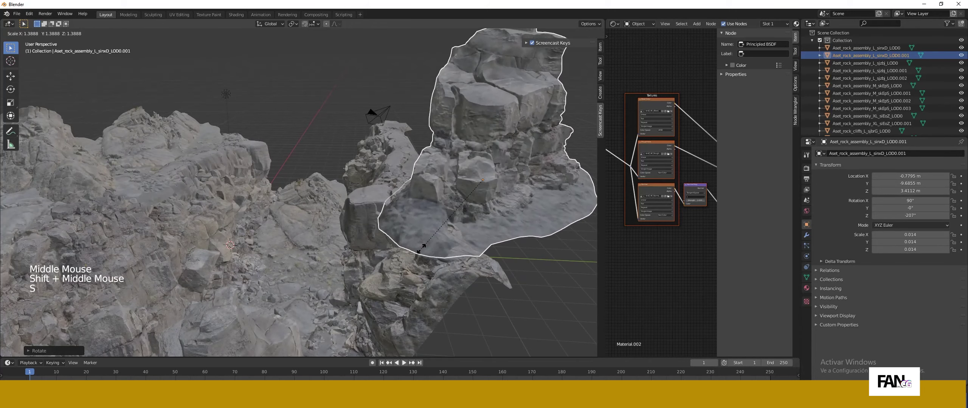
pyautogui.click(421, 249)
# - Rotate the enlarged sinxD copy to -170° around Z
pyautogui.press('r')
pyautogui.press('z')
pyautogui.click(490, 237)
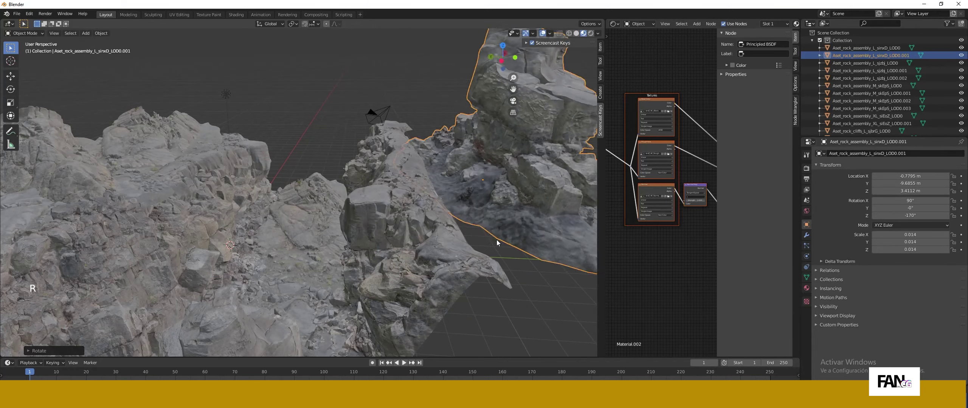
pyautogui.moveTo(496, 240); pyautogui.dragTo(478, 226, button='middle')
pyautogui.scroll(-3, 480, 237)
pyautogui.scroll(3, 480, 237)
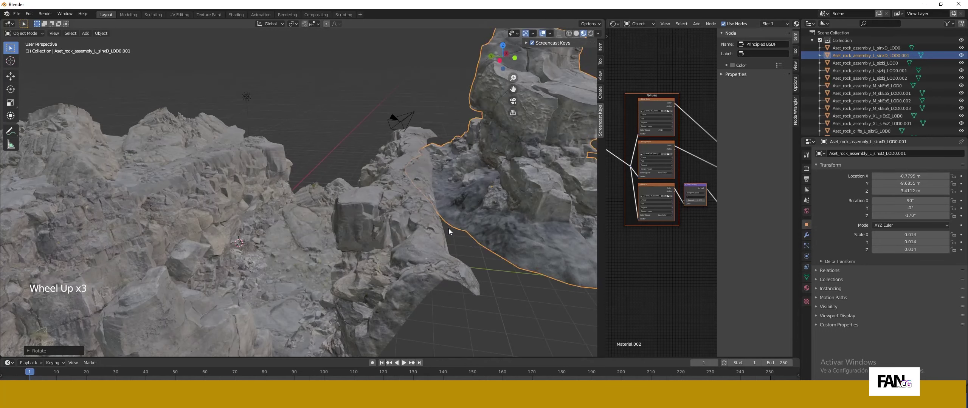
# - Adjust the sinxD copy's rotation around Z again and shift it along X at the far end of the canyon
pyautogui.press('r')
pyautogui.press('z')
pyautogui.click(480, 216)
pyautogui.press('g')
pyautogui.press('x')
pyautogui.click(454, 186)
pyautogui.moveTo(454, 187); pyautogui.dragTo(462, 232, button='middle')
pyautogui.click(486, 200)
# - Move the separate ub4tdhwda cliff toward the canyon's far end and enlarge it to a scale of 0.031
pyautogui.scroll(-3, 462, 232)
pyautogui.scroll(2, 341, 219)
pyautogui.moveTo(340, 219); pyautogui.dragTo(281, 249, button='middle')
pyautogui.scroll(-3, 261, 219)
pyautogui.click(534, 221)
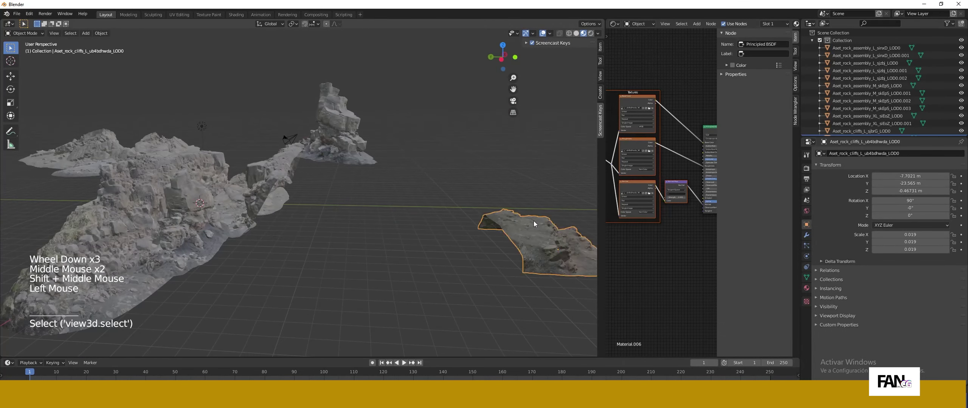
pyautogui.press('g')
pyautogui.click(499, 319)
pyautogui.press('s')
pyautogui.click(454, 204)
# - Move the enlarged ub4tdhwda cliff along X to about -2.18 m, beside the tall rock copy
pyautogui.press('g')
pyautogui.press('x')
pyautogui.click(392, 189)
pyautogui.moveTo(391, 190); pyautogui.dragTo(295, 219, button='middle')
pyautogui.scroll(3, 325, 224)
pyautogui.click(657, 234)
pyautogui.scroll(-4, 656, 233)
pyautogui.scroll(4, 643, 204)
pyautogui.click(563, 146)
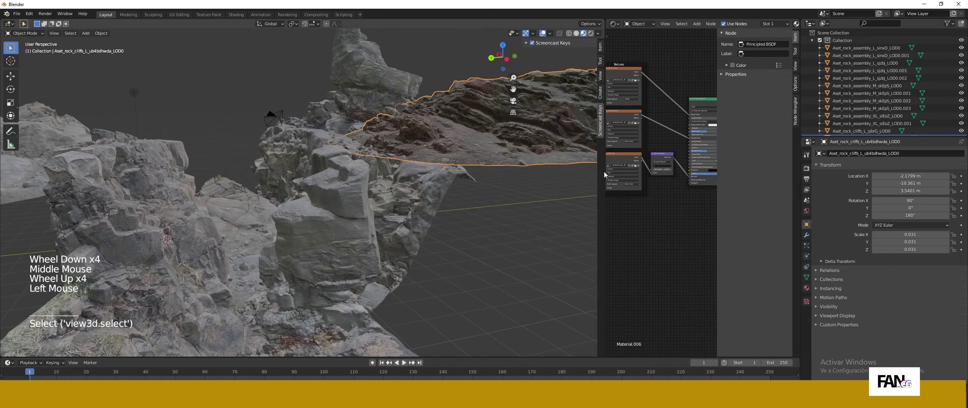
# - Widen the shader editor and insert a Mix colour node between the cliff's base colour texture and the Principled BSDF
pyautogui.moveTo(602, 173); pyautogui.dragTo(452, 178)
pyautogui.moveTo(386, 180); pyautogui.dragTo(391, 205, button='middle')
pyautogui.scroll(9, 587, 136)
pyautogui.moveTo(587, 136); pyautogui.dragTo(551, 250, button='middle')
pyautogui.click(573, 142)
pyautogui.hotkey('shift', 'a')
pyautogui.click(573, 143)
pyautogui.write('mix')
pyautogui.press('Return')
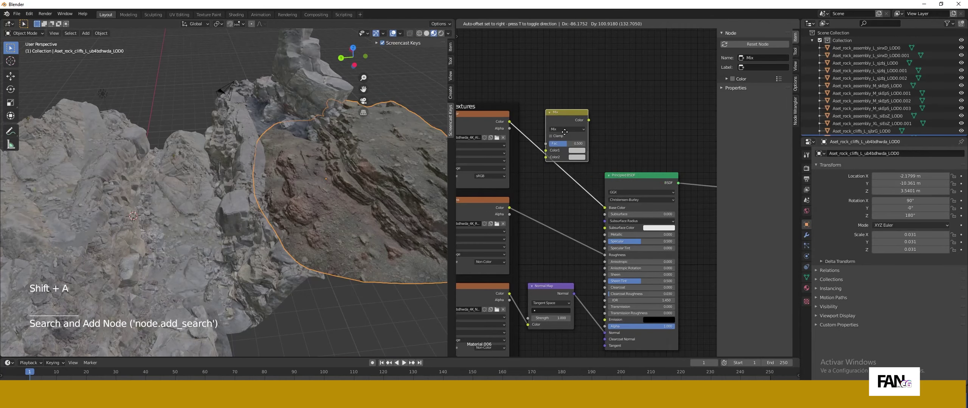
pyautogui.click(538, 110)
# - Sample a grey from the viewport for the Mix node's Color2 and lower its Fac to blend the cliff with the rocks
pyautogui.click(566, 158)
pyautogui.click(612, 129)
pyautogui.click(504, 173)
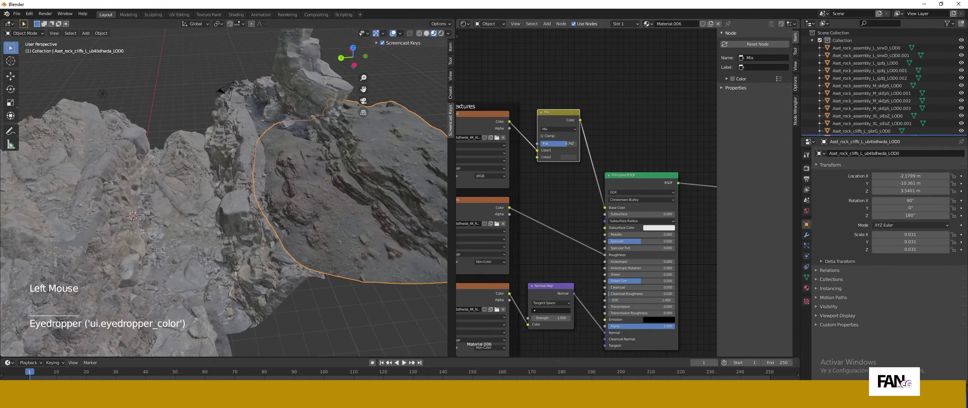
pyautogui.click(612, 130)
pyautogui.click(363, 92)
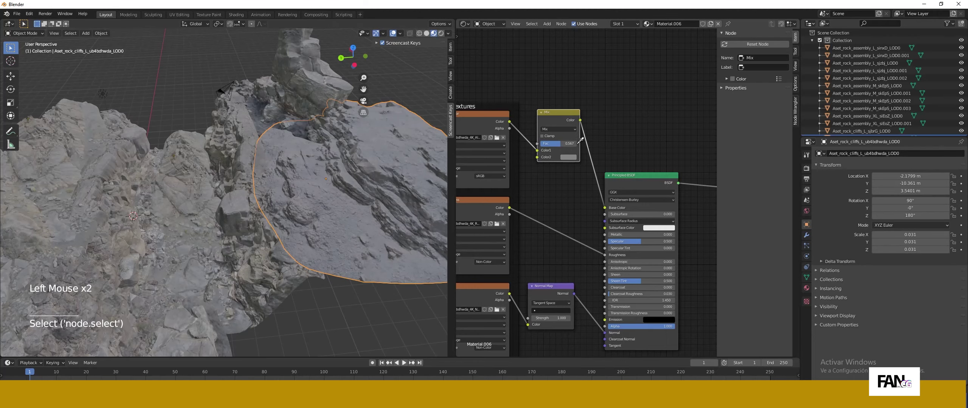
pyautogui.click(233, 218)
pyautogui.moveTo(233, 218); pyautogui.dragTo(210, 198, button='middle')
pyautogui.click(246, 188)
pyautogui.moveTo(560, 144); pyautogui.dragTo(549, 144)
# - Duplicate the sjbrG cliff and move the copy along X to about 8.37 m
pyautogui.click(298, 284)
pyautogui.moveTo(297, 285); pyautogui.dragTo(198, 266, button='middle')
pyautogui.scroll(-5, 311, 286)
pyautogui.scroll(3, 248, 256)
pyautogui.scroll(-3, 248, 256)
pyautogui.click(207, 269)
pyautogui.press('x')
pyautogui.click(173, 182)
# - Scale the sjbrG cliff copy to 0.017, rotate it to -177° around Z and move it to about Y 2.25 m
pyautogui.moveTo(173, 183); pyautogui.dragTo(413, 171, button='middle')
pyautogui.scroll(3, 363, 181)
pyautogui.press('s')
pyautogui.click(398, 184)
pyautogui.press('r')
pyautogui.press('z')
pyautogui.press('y')
pyautogui.click(134, 207)
# - Duplicate the XL rock assembly copy, move the new one along X to about 13.34 m and scale it to 0.012
pyautogui.moveTo(133, 208); pyautogui.dragTo(211, 212, button='middle')
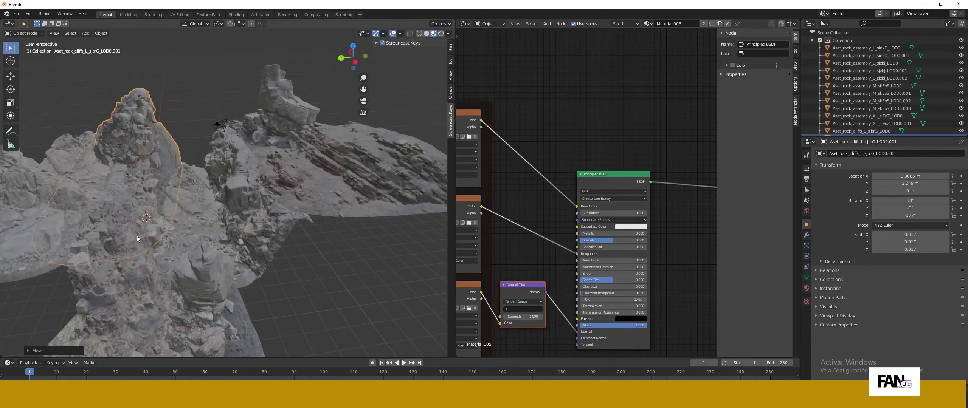
pyautogui.keyDown('shift'); pyautogui.click(236, 204); pyautogui.keyUp('shift')
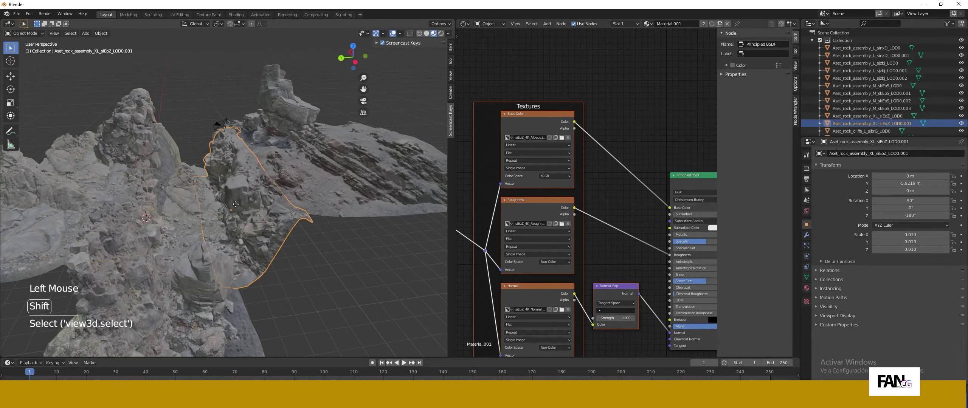
pyautogui.click(223, 167)
pyautogui.press('s')
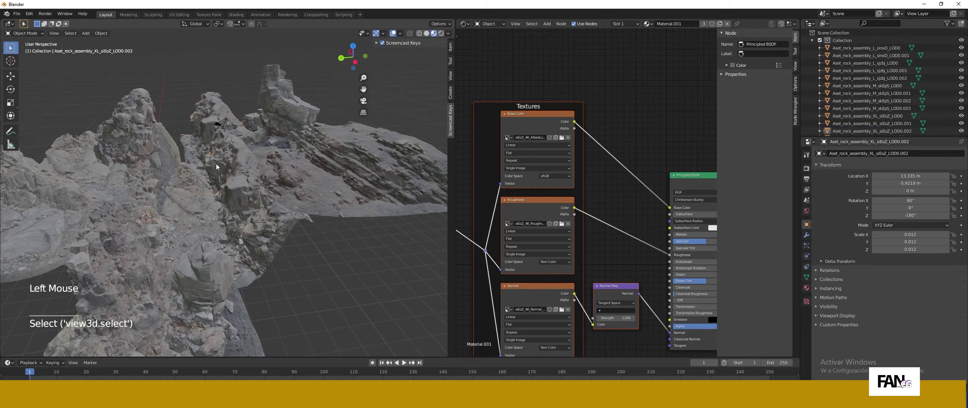
# - Duplicate the sinxD rock assembly and move the new copy along X behind the existing rocks
pyautogui.moveTo(216, 166); pyautogui.dragTo(173, 217, button='middle')
pyautogui.click(200, 249)
pyautogui.hotkey('shift', 'd')
pyautogui.press('x')
pyautogui.click(141, 219)
# - Duplicate the L rock assembly and move the copy along X behind the existing rocks
pyautogui.hotkey('shift', 'd')
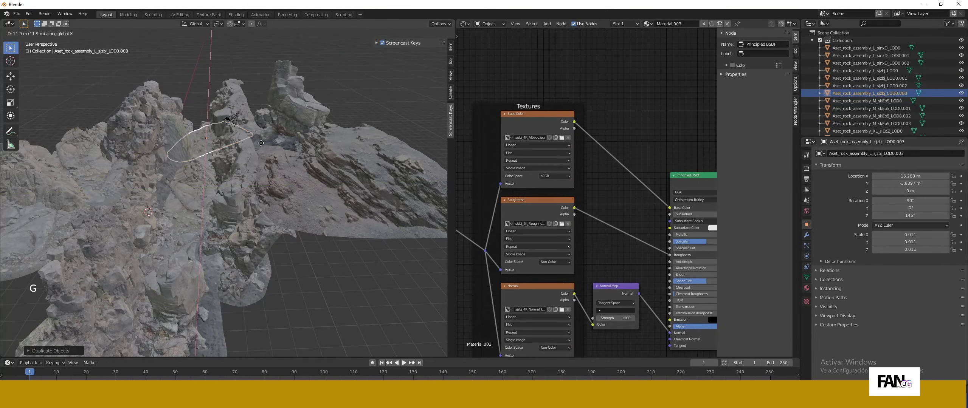
pyautogui.click(269, 164)
pyautogui.click(293, 104)
pyautogui.moveTo(206, 204)
pyautogui.mouseDown(button='middle')
pyautogui.moveTo(202, 184)
pyautogui.moveTo(208, 204)
pyautogui.mouseUp(button='middle')
pyautogui.scroll(2, 200, 184)
pyautogui.moveTo(208, 205); pyautogui.dragTo(255, 291, button='middle')
# - Move the original sinxD rock to about Y -5.59 m, enlarge it to a scale of 0.013 and rotate it around Z
pyautogui.click(201, 210)
pyautogui.scroll(-3, 200, 210)
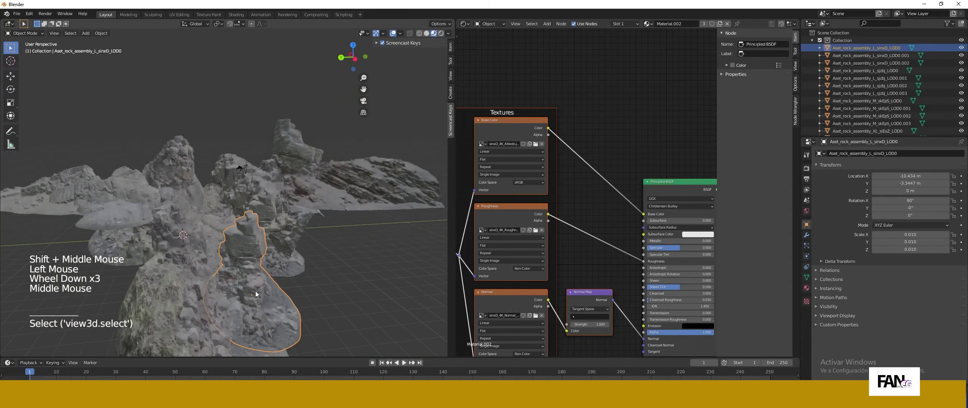
pyautogui.press('g')
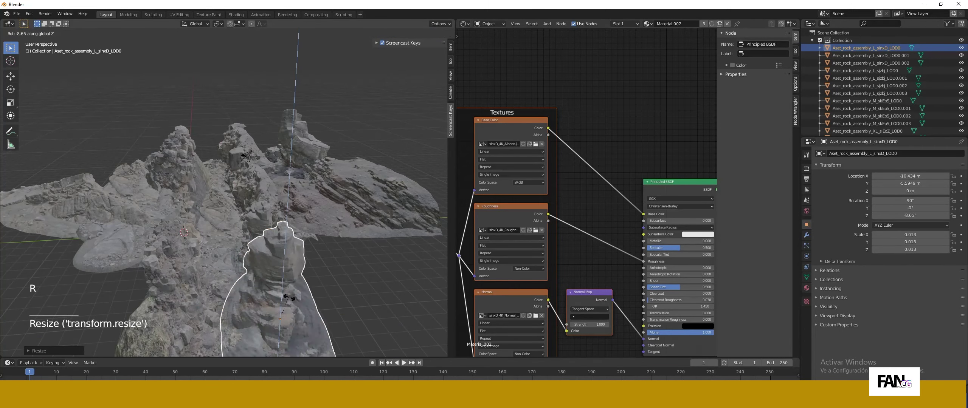
pyautogui.click(294, 299)
pyautogui.click(357, 271)
# - Inspect the assembled rock canyon from close up and from a distance
pyautogui.moveTo(357, 271); pyautogui.dragTo(348, 248, button='middle')
pyautogui.scroll(2, 201, 248)
pyautogui.keyDown('shift'); pyautogui.moveTo(200, 247); pyautogui.dragTo(214, 269, button='middle'); pyautogui.keyUp('shift')
pyautogui.moveTo(214, 269); pyautogui.dragTo(208, 275, button='middle')
pyautogui.moveTo(207, 275); pyautogui.dragTo(209, 275, button='middle')
pyautogui.moveTo(209, 275); pyautogui.dragTo(205, 268, button='middle')
pyautogui.scroll(-5, 205, 268)
pyautogui.click(293, 257)
pyautogui.moveTo(293, 258); pyautogui.dragTo(292, 273, button='middle')
# - Switch the viewport to Rendered shading and assign an Environment Texture to the world's background colour
pyautogui.click(440, 34)
pyautogui.click(807, 210)
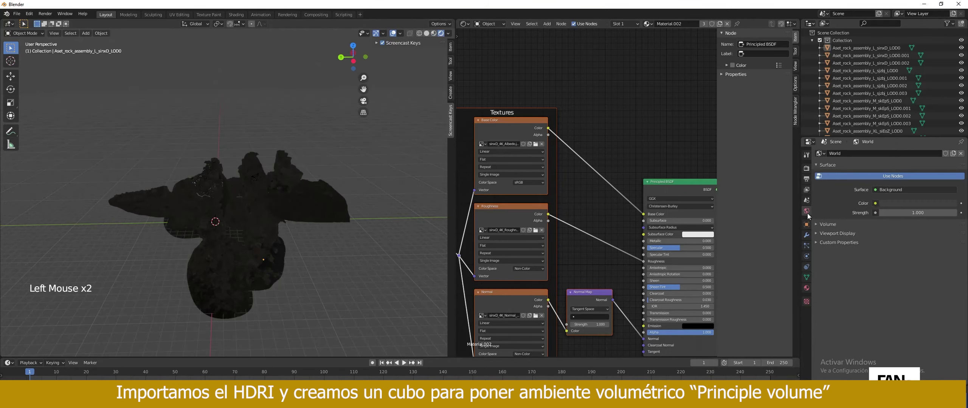
pyautogui.click(875, 203)
pyautogui.click(768, 236)
# - Load kloetzle_blei_8k.hdr from the megascans HDRI folder on drive E as the world's environment image
pyautogui.click(934, 213)
pyautogui.click(200, 133)
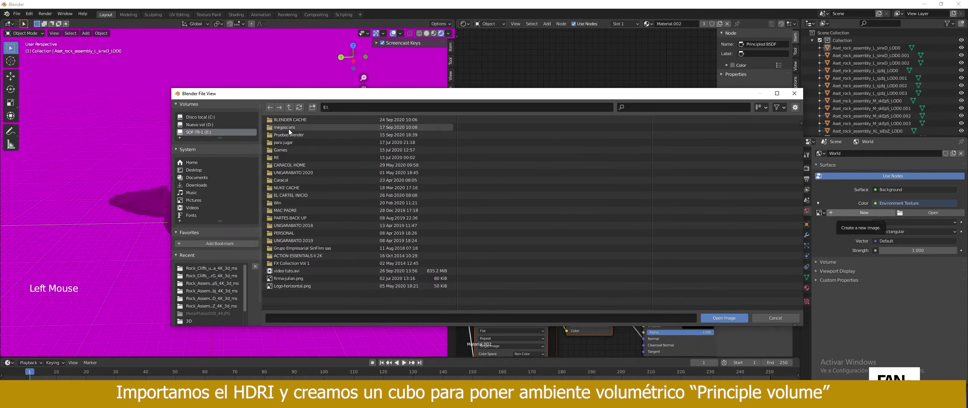
pyautogui.doubleClick(290, 129)
pyautogui.doubleClick(282, 135)
pyautogui.click(767, 107)
pyautogui.click(757, 146)
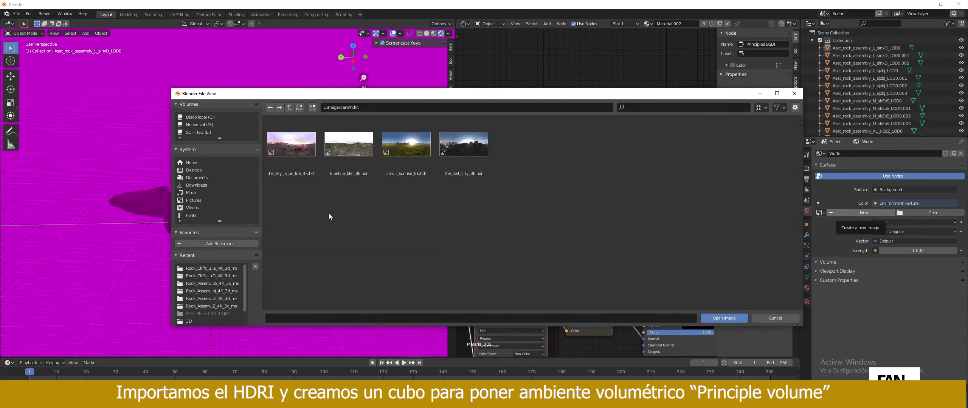
pyautogui.doubleClick(350, 150)
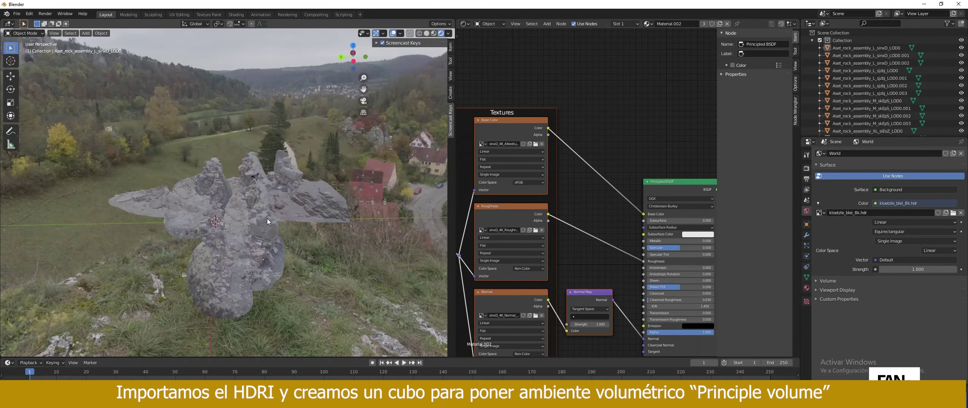
# - Add a cube mesh at the scene's centre and enlarge it around the rocks
pyautogui.moveTo(267, 218); pyautogui.dragTo(246, 217, button='middle')
pyautogui.scroll(4, 246, 217)
pyautogui.moveTo(246, 217); pyautogui.dragTo(288, 254, button='middle')
pyautogui.scroll(2, 224, 215)
pyautogui.scroll(-4, 229, 208)
pyautogui.hotkey('shift', 'a')
pyautogui.moveTo(284, 239)
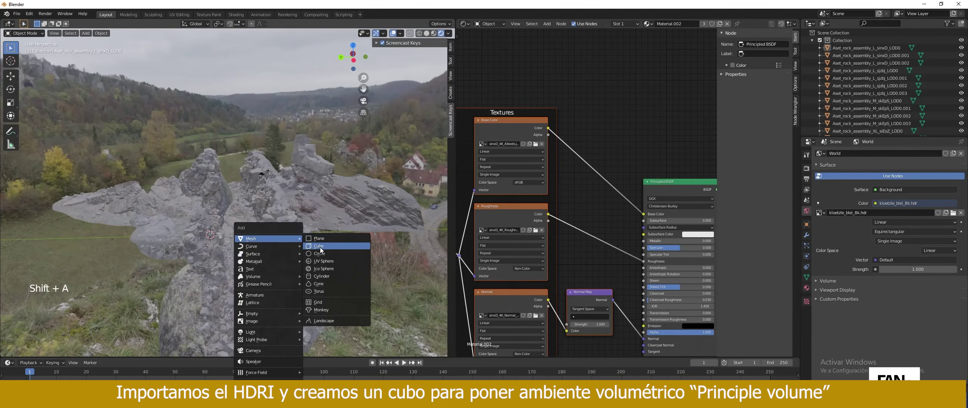
pyautogui.click(321, 247)
pyautogui.press('s')
pyautogui.click(302, 166)
# - Enlarge the cube further and reposition it to enclose the whole canyon
pyautogui.moveTo(302, 167); pyautogui.dragTo(265, 197, button='middle')
pyautogui.scroll(-3, 265, 196)
pyautogui.moveTo(265, 197); pyautogui.dragTo(244, 233, button='middle')
pyautogui.press('s')
pyautogui.click(274, 198)
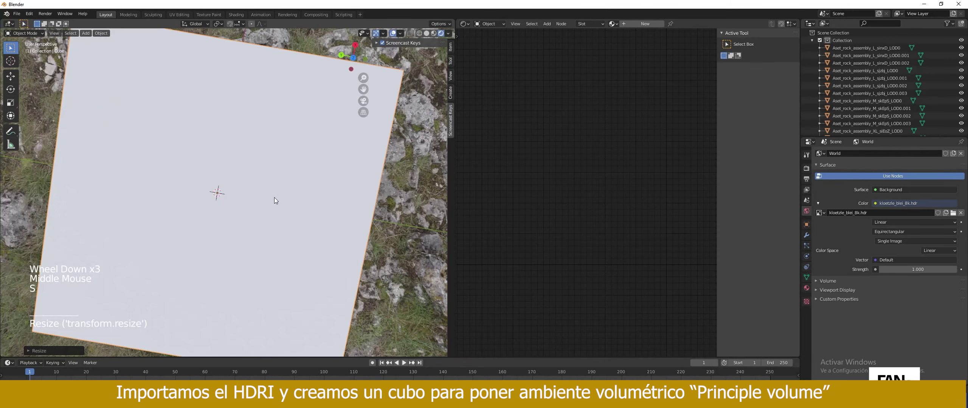
pyautogui.press('g')
pyautogui.click(273, 189)
# - Create a new material for the cube and delete its Principled BSDF node, keeping only the Material Output
pyautogui.moveTo(273, 189); pyautogui.dragTo(287, 127, button='middle')
pyautogui.click(645, 24)
pyautogui.moveTo(692, 176); pyautogui.dragTo(622, 177)
pyautogui.press('Delete')
pyautogui.moveTo(704, 192); pyautogui.dragTo(577, 188, button='middle')
pyautogui.click(580, 188)
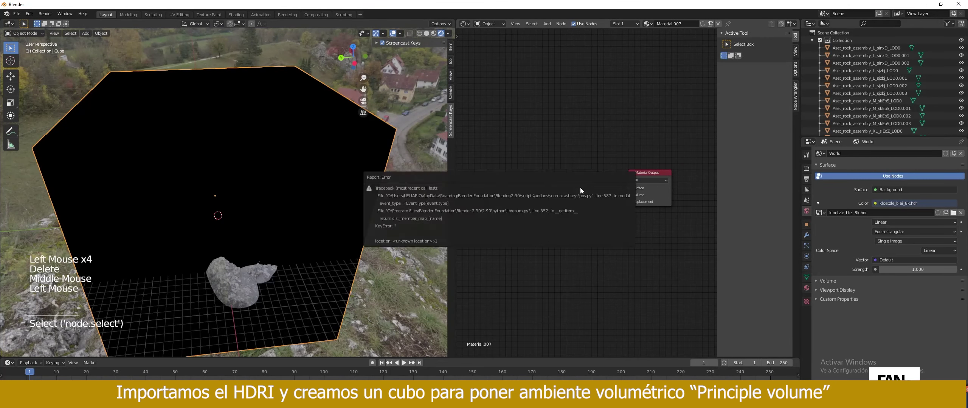
# - Add a Principled Volume node to the cube's material and connect it to the Material Output's Volume input
pyautogui.hotkey('shift', 'a')
pyautogui.click(572, 167)
pyautogui.press('Down')
pyautogui.press('Return')
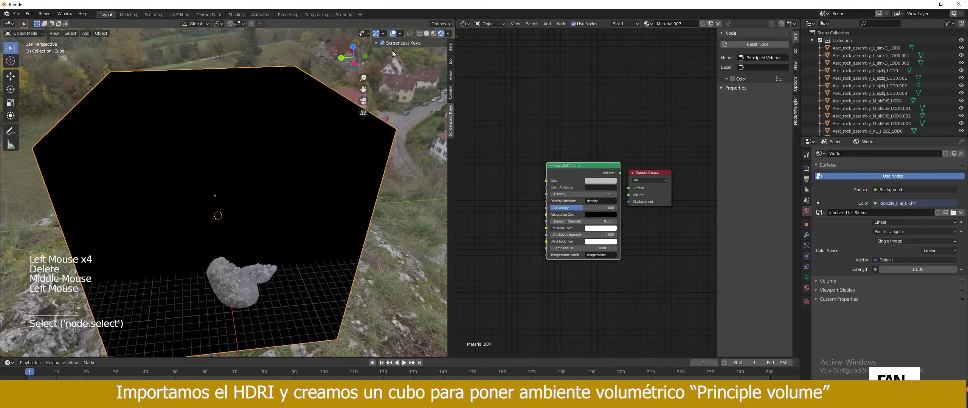
pyautogui.moveTo(606, 166); pyautogui.dragTo(560, 166)
pyautogui.moveTo(574, 173); pyautogui.dragTo(628, 196)
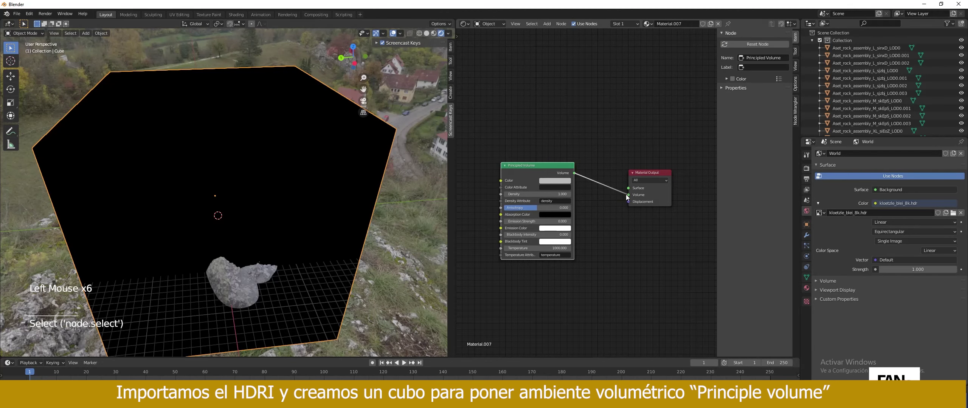
# - Set the Principled Volume's density to 0.2 and view the fog from inside the canyon
pyautogui.doubleClick(537, 194)
pyautogui.write('0.2')
pyautogui.press('Return')
pyautogui.scroll(7, 221, 219)
pyautogui.moveTo(221, 220); pyautogui.dragTo(242, 189, button='middle')
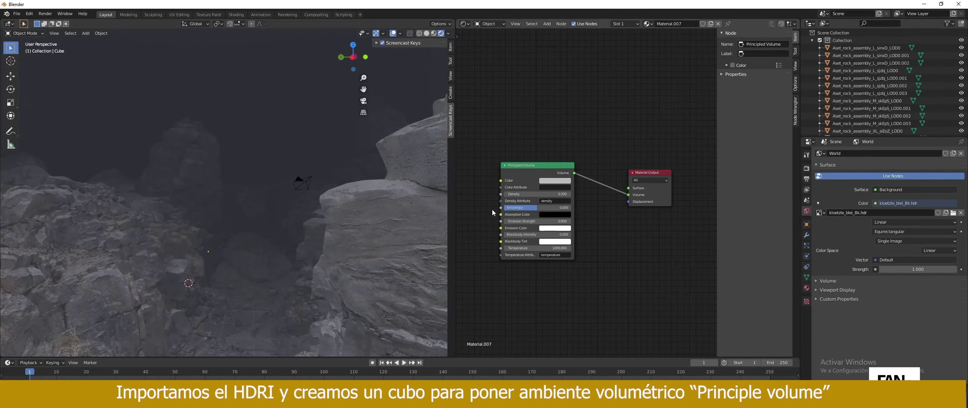
pyautogui.moveTo(332, 226); pyautogui.dragTo(352, 191, button='middle')
# - Enable Ambient Occlusion in the Eevee render settings with a distance of 0.98 m
pyautogui.click(807, 169)
pyautogui.click(822, 205)
pyautogui.click(816, 205)
pyautogui.moveTo(900, 216); pyautogui.dragTo(921, 216)
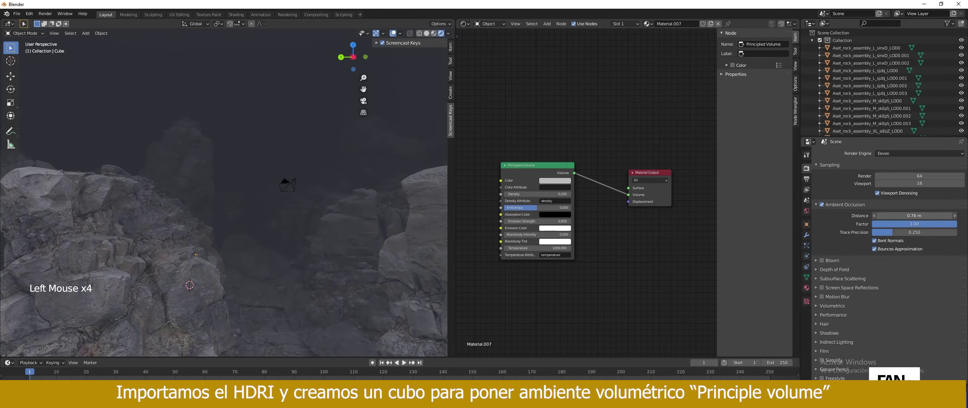
# - Adjust the height of the foreground rock assembly along Z and reselect the volume cube
pyautogui.click(294, 302)
pyautogui.press('g')
pyautogui.press('x')
pyautogui.click(295, 300)
pyautogui.click(318, 340)
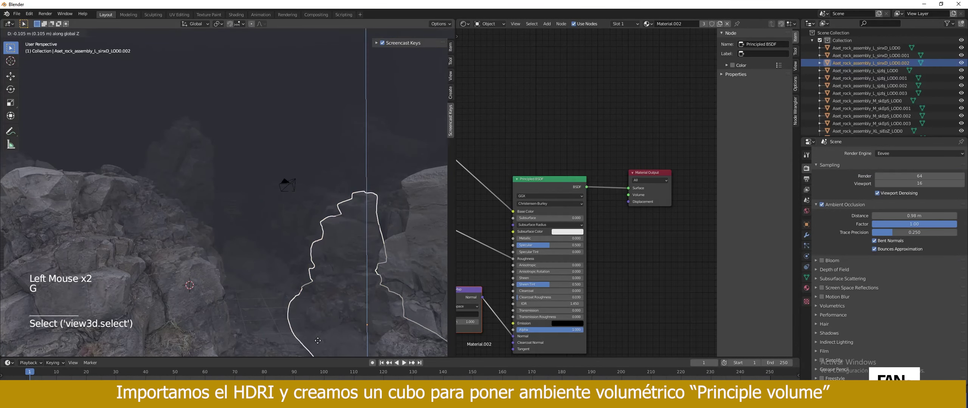
pyautogui.click(317, 338)
pyautogui.click(315, 105)
pyautogui.moveTo(307, 212); pyautogui.dragTo(293, 239, button='middle')
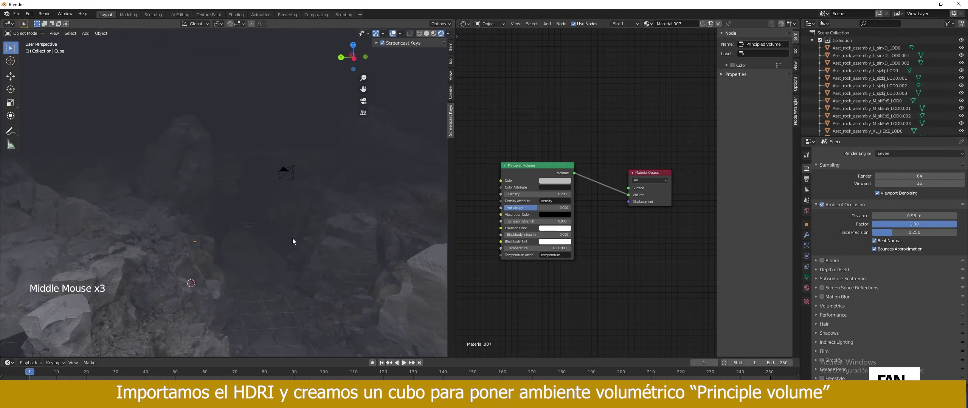
pyautogui.scroll(-1, 293, 240)
pyautogui.scroll(1, 292, 238)
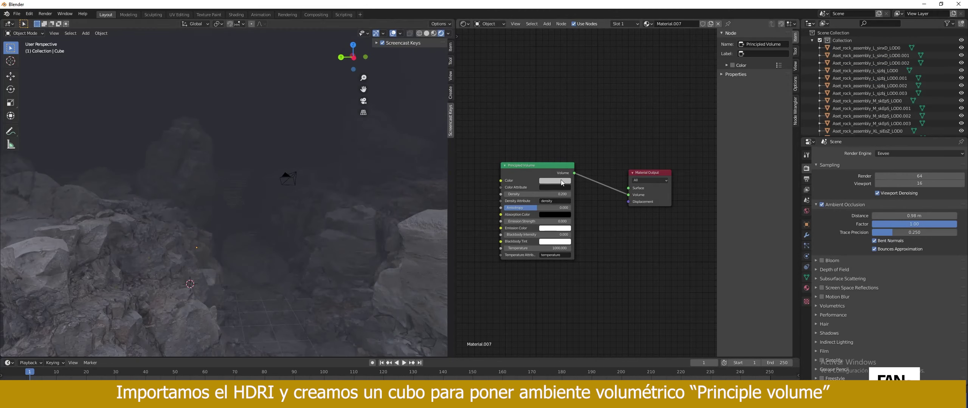
# - Delete the default light from the scene and add a Sun light
pyautogui.click(359, 272)
pyautogui.scroll(-12, 938, 130)
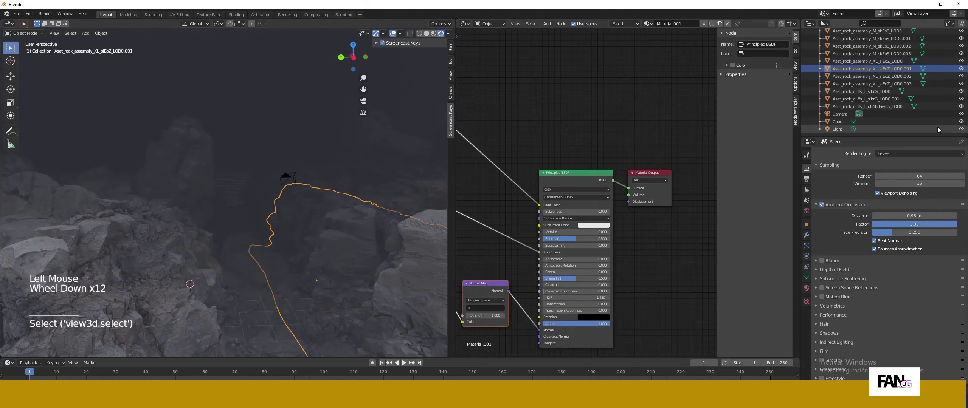
pyautogui.rightClick(962, 130)
pyautogui.click(877, 197)
pyautogui.hotkey('shift', 'a')
pyautogui.moveTo(216, 303)
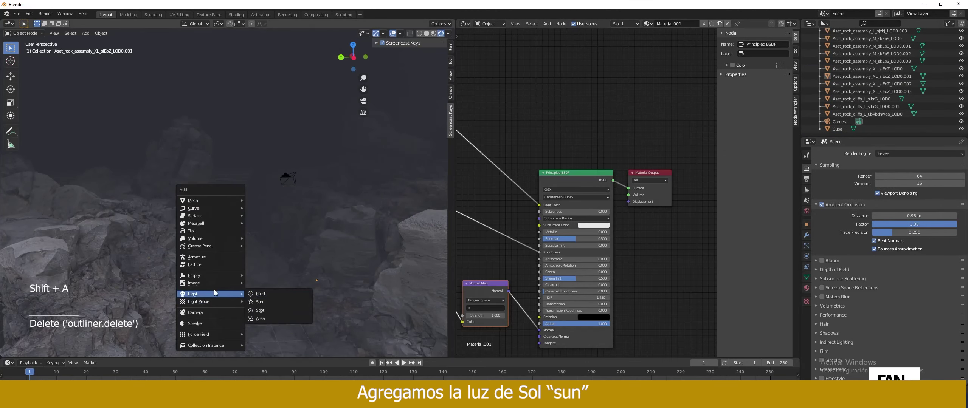
pyautogui.click(265, 306)
# - Enable Bloom and Screen Space Reflections in the Eevee render settings
pyautogui.click(822, 261)
pyautogui.click(816, 261)
pyautogui.click(817, 261)
pyautogui.click(821, 288)
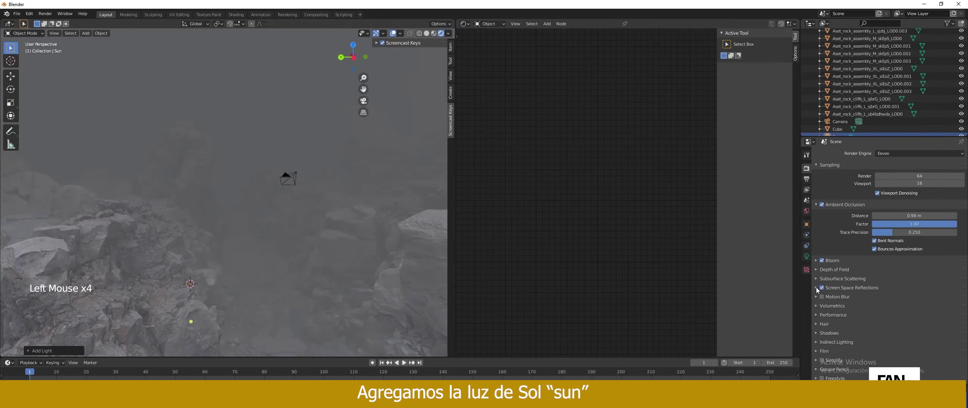
pyautogui.click(816, 289)
pyautogui.scroll(-6, 838, 281)
# - Set the volumetric tile size to 4 px, turn on Volumetric Shadows and adjust the render shadow settings
pyautogui.click(816, 300)
pyautogui.click(891, 345)
pyautogui.scroll(-3, 855, 340)
pyautogui.click(822, 333)
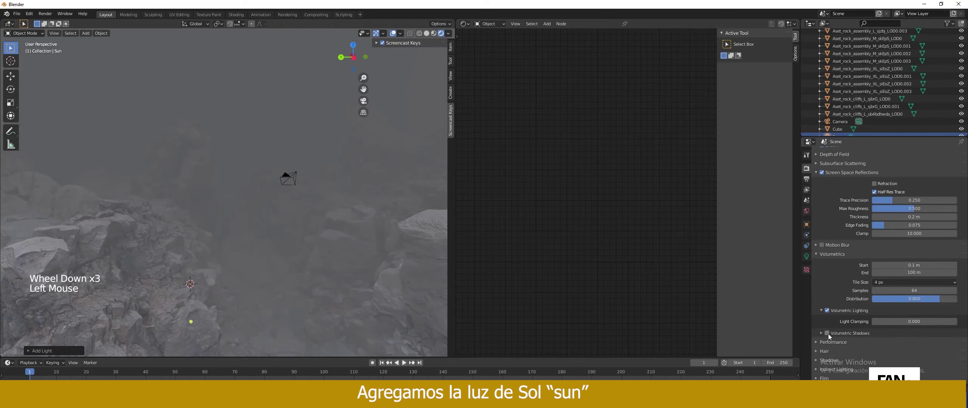
pyautogui.click(827, 332)
pyautogui.scroll(-5, 836, 270)
pyautogui.click(817, 326)
pyautogui.click(874, 355)
pyautogui.scroll(11, 848, 228)
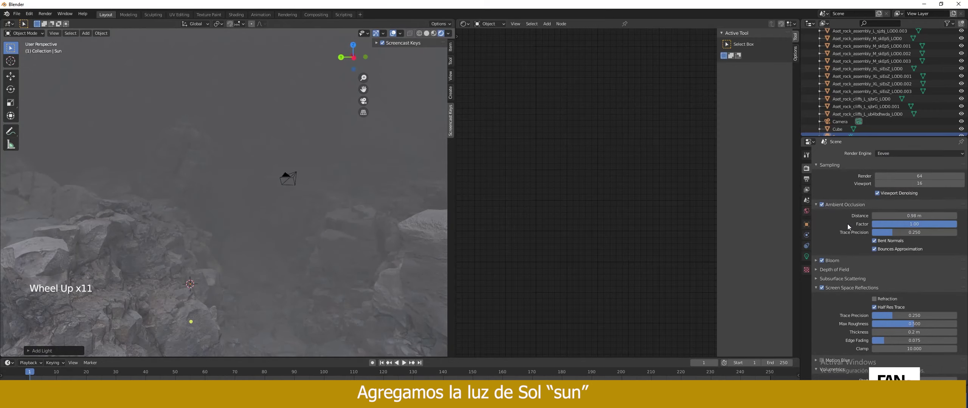
# - Try the Sun light at strengths of 100 and 10
pyautogui.click(807, 257)
pyautogui.click(901, 203)
pyautogui.write('100')
pyautogui.press('Return')
pyautogui.click(900, 203)
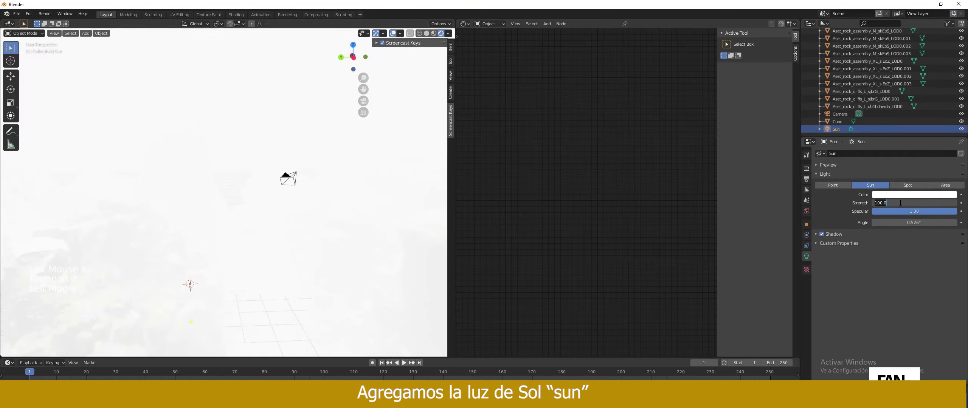
pyautogui.write('10')
pyautogui.press('Return')
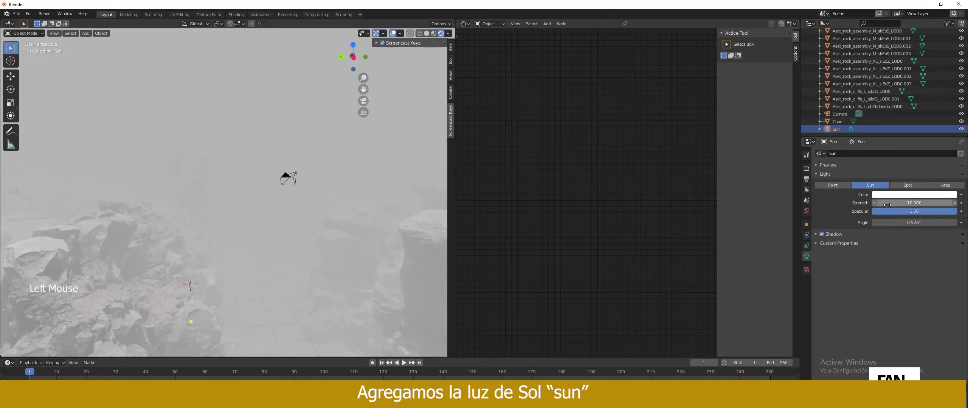
pyautogui.moveTo(244, 247); pyautogui.dragTo(241, 248, button='middle')
pyautogui.scroll(-10, 240, 248)
pyautogui.scroll(11, 244, 248)
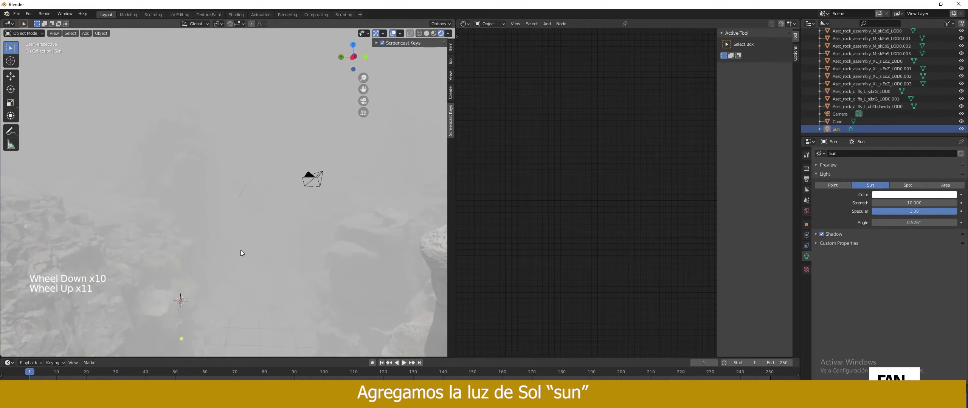
# - Set the Sun light's strength to 5
pyautogui.click(926, 203)
pyautogui.write('5')
pyautogui.press('Return')
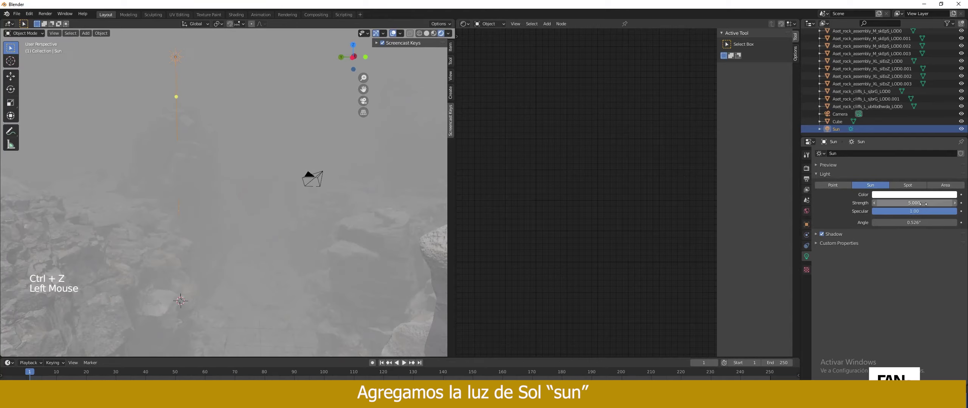
# - Rotate the Sun light so it shines into the canyon at an angle
pyautogui.moveTo(375, 233)
pyautogui.mouseDown(button='middle')
pyautogui.moveTo(359, 237)
pyautogui.moveTo(374, 235)
pyautogui.mouseUp(button='middle')
pyautogui.click(807, 225)
pyautogui.moveTo(911, 201); pyautogui.dragTo(879, 216)
pyautogui.hotkey('ctrl', 'z')
# - Select the volume cube and strongly raise the anisotropy of its Principled Volume
pyautogui.click(393, 208)
pyautogui.click(393, 208)
pyautogui.moveTo(176, 258)
pyautogui.mouseDown(button='middle')
pyautogui.moveTo(191, 263)
pyautogui.moveTo(174, 253)
pyautogui.mouseUp(button='middle')
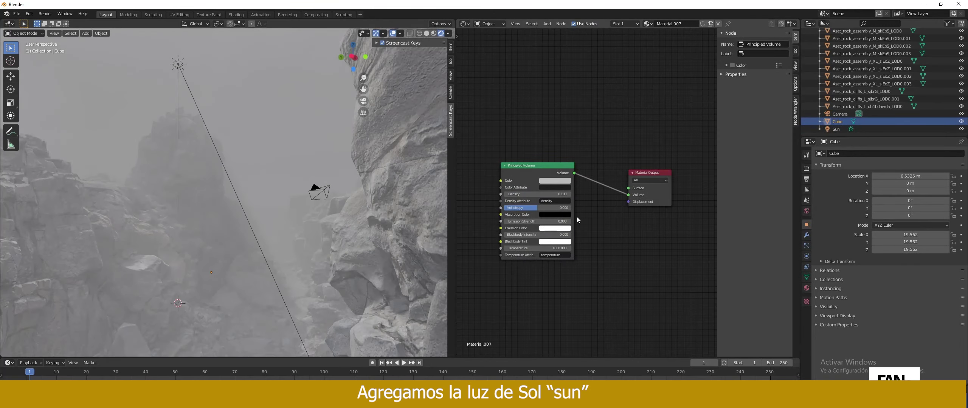
pyautogui.moveTo(539, 208); pyautogui.dragTo(567, 207)
pyautogui.moveTo(249, 227); pyautogui.dragTo(258, 236, button='middle')
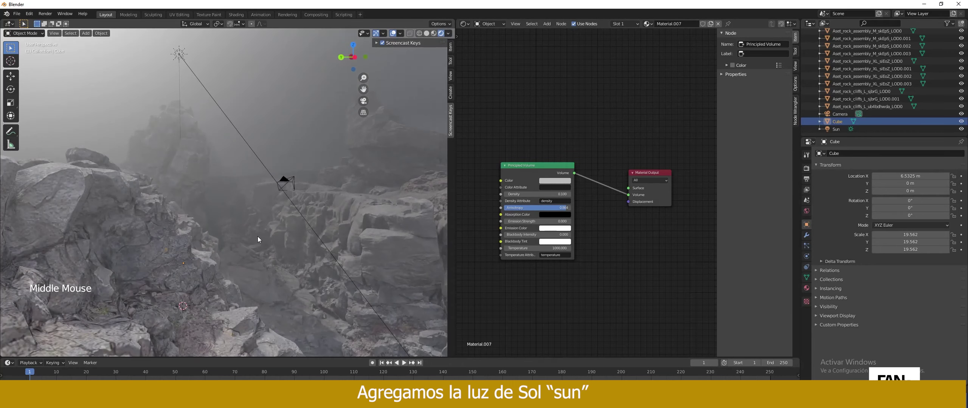
pyautogui.click(257, 236)
pyautogui.keyDown('shift'); pyautogui.moveTo(318, 257); pyautogui.dragTo(293, 247, button='middle'); pyautogui.keyUp('shift')
pyautogui.keyDown('shift'); pyautogui.moveTo(291, 248); pyautogui.dragTo(286, 237, button='middle'); pyautogui.keyUp('shift')
pyautogui.scroll(-2, 241, 230)
pyautogui.scroll(3, 240, 230)
pyautogui.scroll(-6, 188, 238)
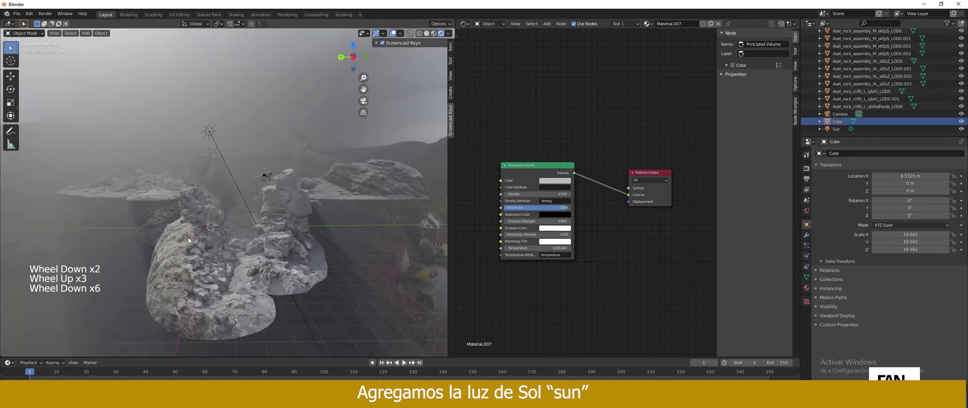
# - Select the tall cliff on the canyon's left side and move it
pyautogui.moveTo(188, 237); pyautogui.dragTo(194, 230, button='middle')
pyautogui.scroll(7, 194, 230)
pyautogui.click(194, 230)
pyautogui.press('g')
pyautogui.moveTo(270, 209); pyautogui.dragTo(262, 205, button='middle')
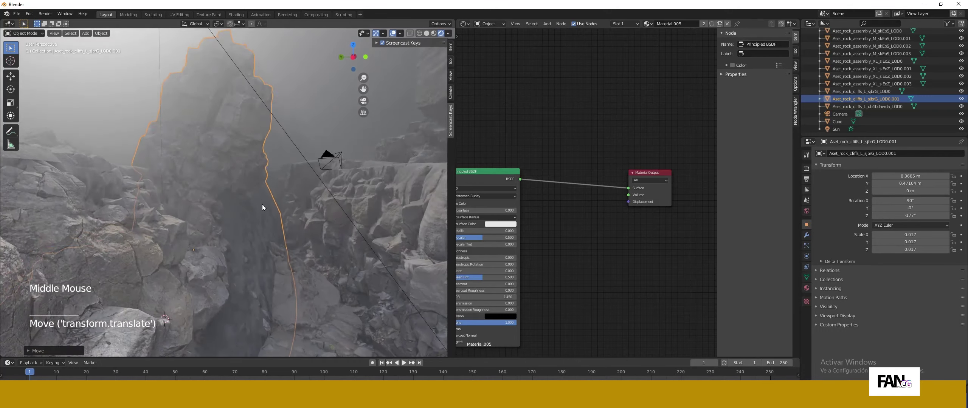
# - Try moving the tall cliff along the Y axis and undo the attempt
pyautogui.scroll(-2, 227, 210)
pyautogui.click(175, 215)
pyautogui.press('g')
pyautogui.press('y')
pyautogui.click(251, 230)
pyautogui.scroll(-1, 159, 197)
pyautogui.moveTo(151, 193); pyautogui.dragTo(143, 199, button='middle')
pyautogui.scroll(-4, 142, 198)
pyautogui.hotkey('ctrl', 'z')
pyautogui.hotkey('ctrl', 'z')
pyautogui.hotkey('ctrl', 'z')
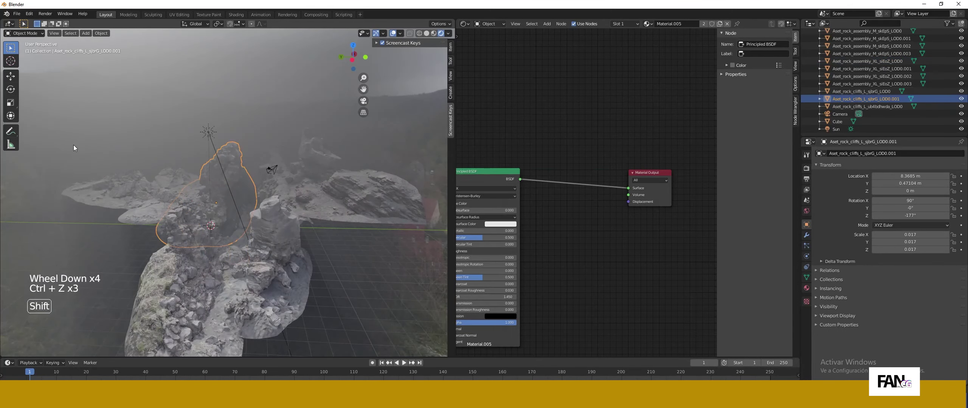
# - Select the rocks and cliffs of the canyon's left wall together and shift them along the Y axis
pyautogui.keyDown('shift'); pyautogui.click(195, 236); pyautogui.keyUp('shift')
pyautogui.keyDown('shift'); pyautogui.click(186, 279); pyautogui.keyUp('shift')
pyautogui.press('g')
pyautogui.press('y')
pyautogui.click(226, 223)
pyautogui.moveTo(242, 210); pyautogui.dragTo(247, 199, button='middle')
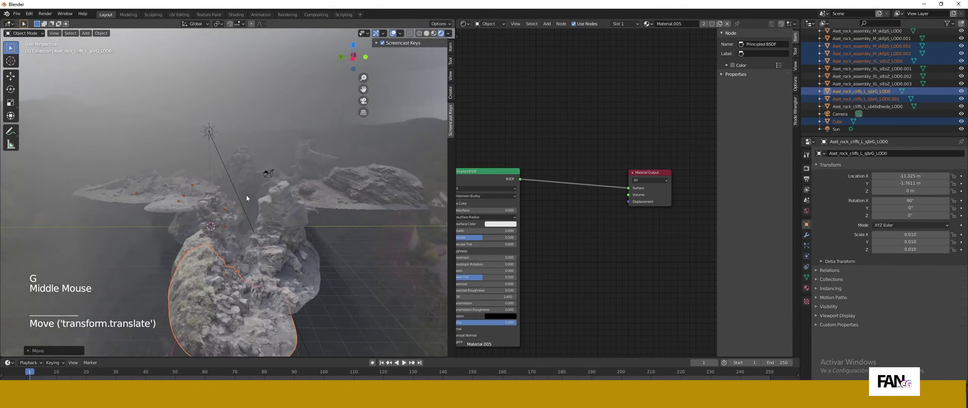
# - Rotate the extra-large rock assembly in the left wall about the X axis
pyautogui.scroll(6, 235, 216)
pyautogui.click(224, 226)
pyautogui.press('r')
pyautogui.press('r')
pyautogui.press('y')
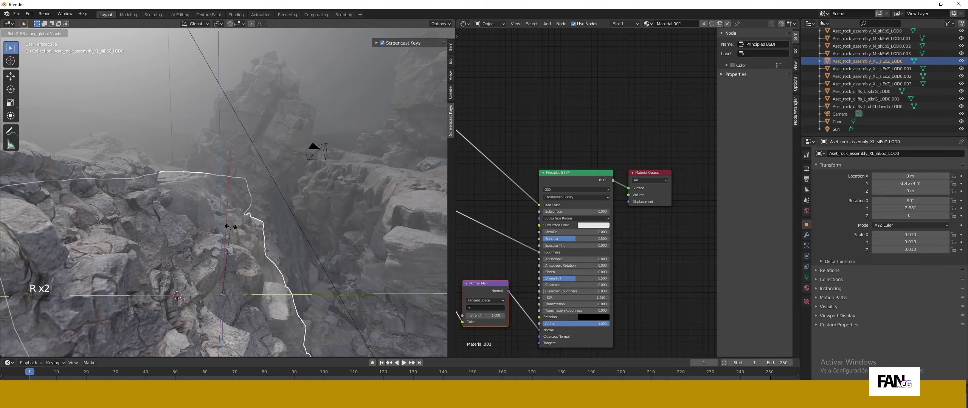
pyautogui.rightClick(228, 227)
pyautogui.press('r')
pyautogui.press('x')
pyautogui.click(243, 235)
# - Turn the extra-large rock assembly about the Z axis and nudge its position
pyautogui.moveTo(244, 235)
pyautogui.mouseDown(button='middle')
pyautogui.moveTo(281, 247)
pyautogui.moveTo(234, 237)
pyautogui.mouseUp(button='middle')
pyautogui.scroll(-3, 276, 239)
pyautogui.scroll(2, 282, 247)
pyautogui.press('r')
pyautogui.press('z')
pyautogui.click(237, 239)
pyautogui.press('g')
pyautogui.click(234, 244)
pyautogui.scroll(-2, 223, 232)
# - Move the rock in the left wall along the Y axis and rescale it
pyautogui.moveTo(233, 243); pyautogui.dragTo(193, 245, button='middle')
pyautogui.click(188, 250)
pyautogui.click(188, 252)
pyautogui.press('g')
pyautogui.press('y')
pyautogui.click(188, 264)
pyautogui.press('s')
pyautogui.click(191, 263)
# - Select a group of left-side rocks and cliffs and shift them slightly
pyautogui.click(169, 267)
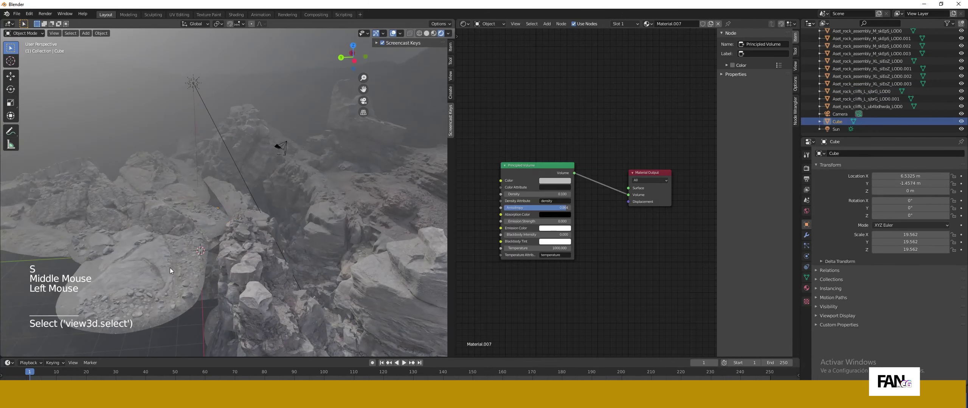
pyautogui.click(169, 267)
pyautogui.scroll(-3, 169, 265)
pyautogui.keyDown('shift'); pyautogui.click(165, 187); pyautogui.keyUp('shift')
pyautogui.keyDown('shift'); pyautogui.click(164, 186); pyautogui.keyUp('shift')
pyautogui.click(400, 34)
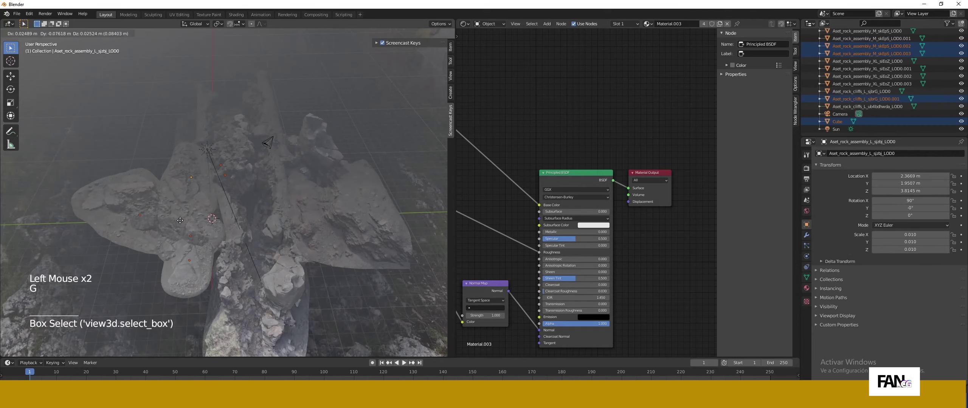
pyautogui.click(183, 182)
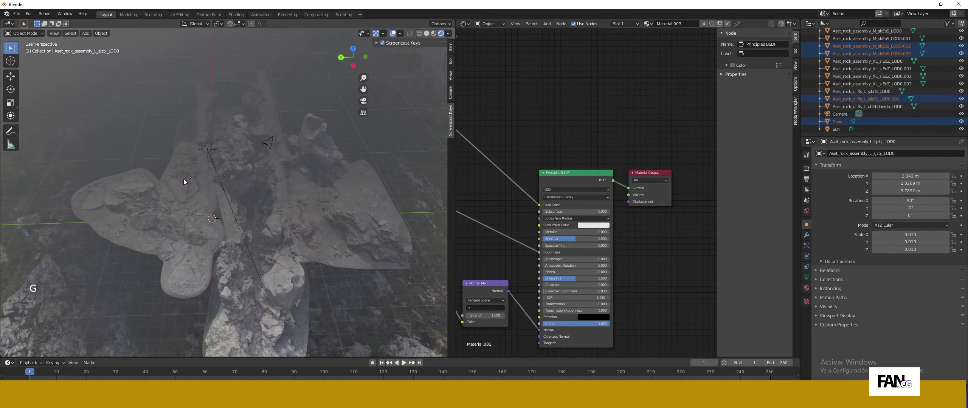
# - Move the medium rock assembly near the scene's centre along Y, scale it up to 0.016 and raise it along Z
pyautogui.click(203, 227)
pyautogui.moveTo(203, 228); pyautogui.dragTo(210, 223, button='middle')
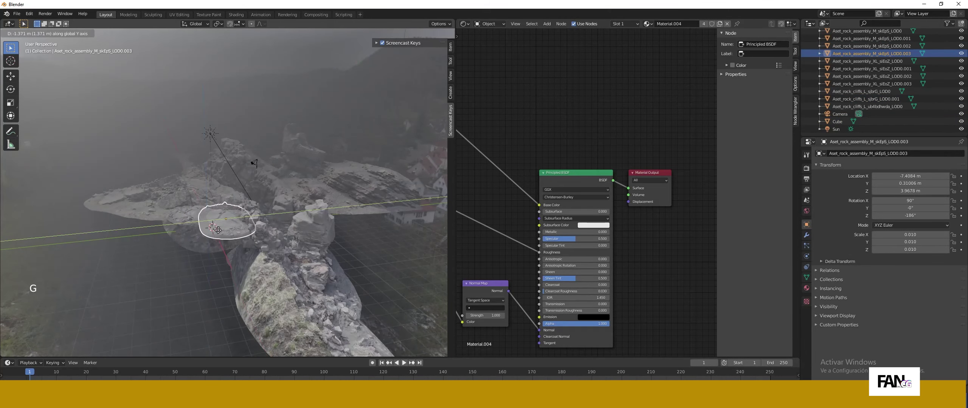
pyautogui.click(229, 218)
pyautogui.press('g')
pyautogui.press('z')
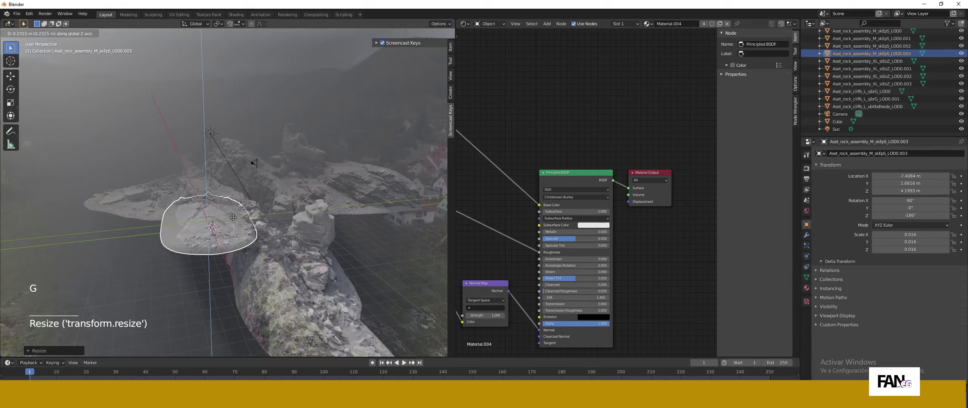
pyautogui.click(234, 212)
pyautogui.scroll(7, 238, 214)
pyautogui.scroll(-1, 207, 213)
pyautogui.keyDown('shift'); pyautogui.moveTo(251, 236); pyautogui.dragTo(199, 262, button='middle'); pyautogui.keyUp('shift')
pyautogui.moveTo(199, 262); pyautogui.dragTo(198, 254, button='middle')
pyautogui.click(298, 101)
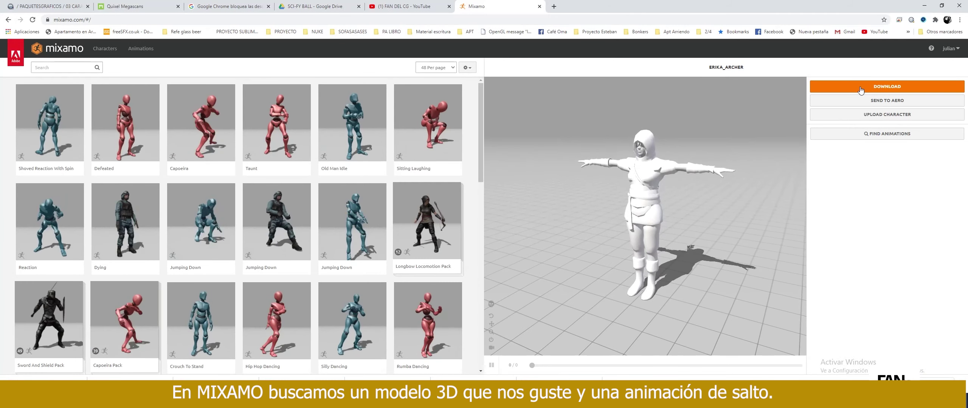
# - Search the Mixamo animations for "jumping" and look through the results for a suitable jump
pyautogui.click(140, 48)
pyautogui.click(66, 68)
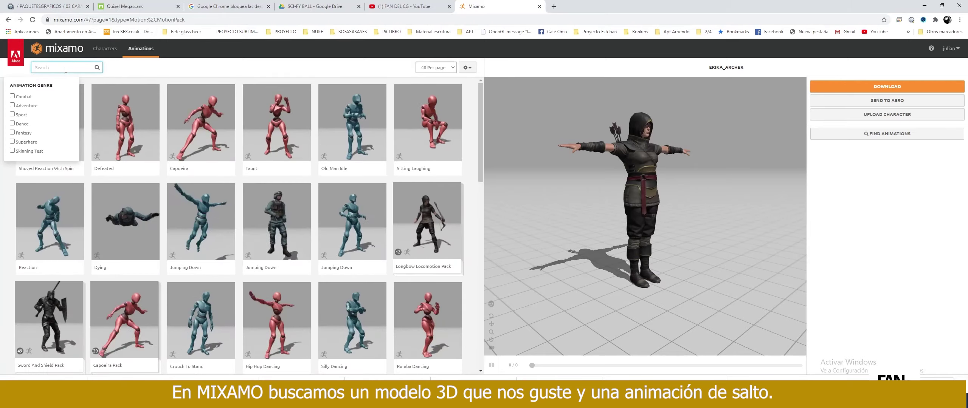
pyautogui.write('jumping')
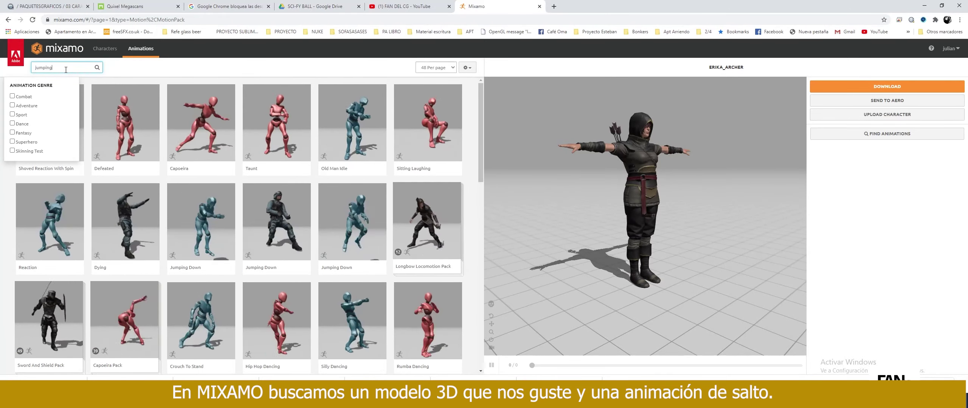
pyautogui.press('Return')
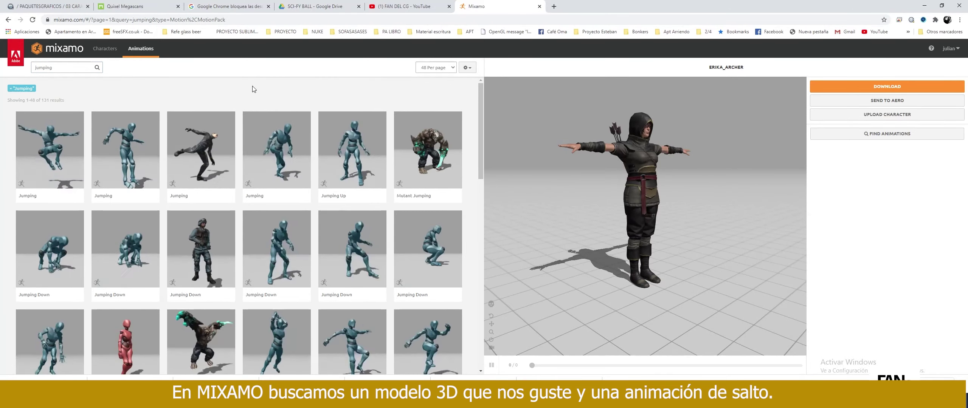
pyautogui.scroll(-2, 307, 146)
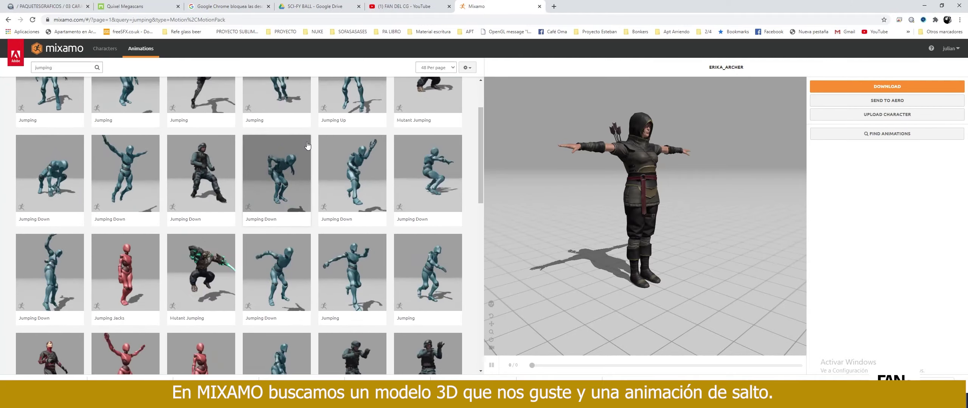
pyautogui.scroll(-8, 307, 146)
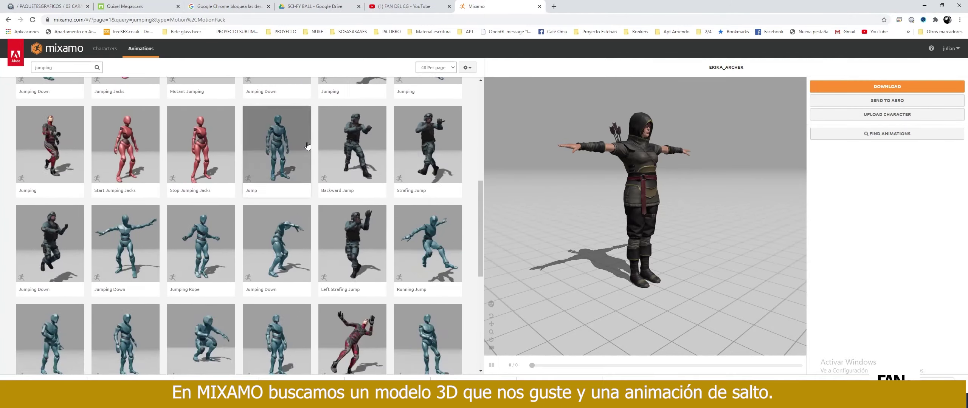
pyautogui.scroll(-5, 308, 146)
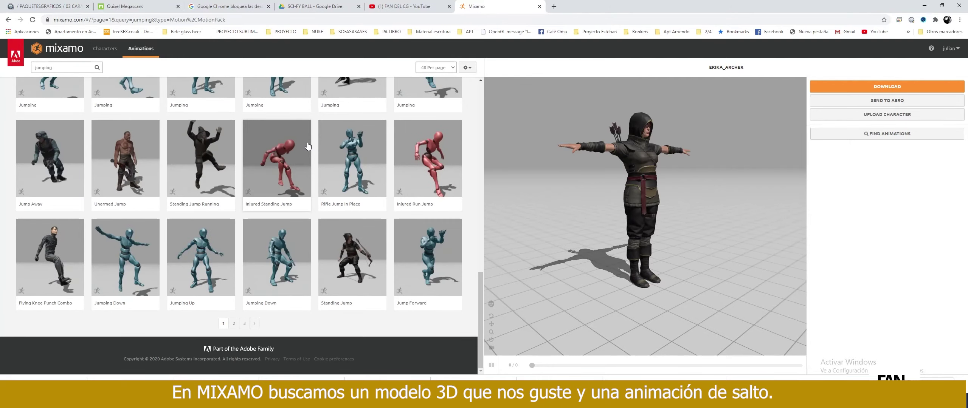
# - Apply the Running Jump animation to the character and set its trim range from -25 to 100
pyautogui.scroll(6, 308, 145)
pyautogui.click(428, 187)
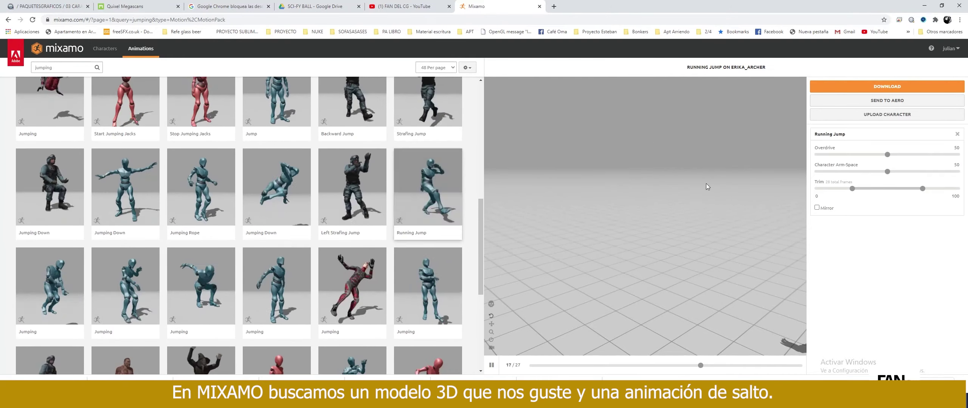
pyautogui.moveTo(852, 189); pyautogui.dragTo(839, 189)
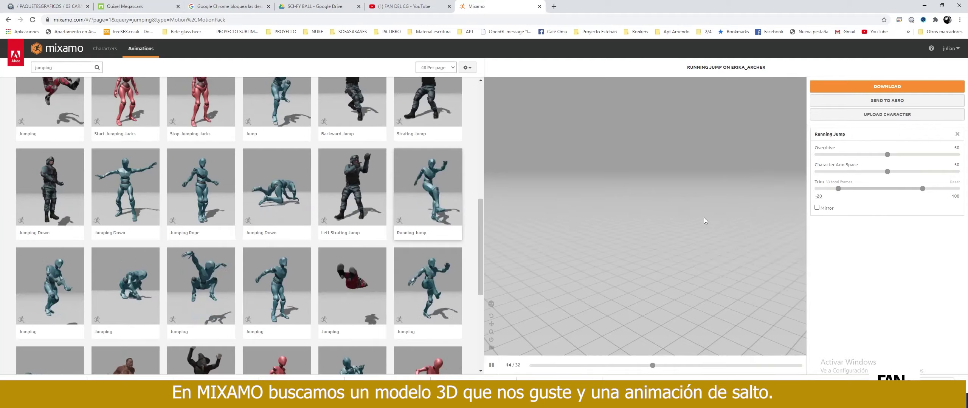
pyautogui.scroll(-5, 708, 244)
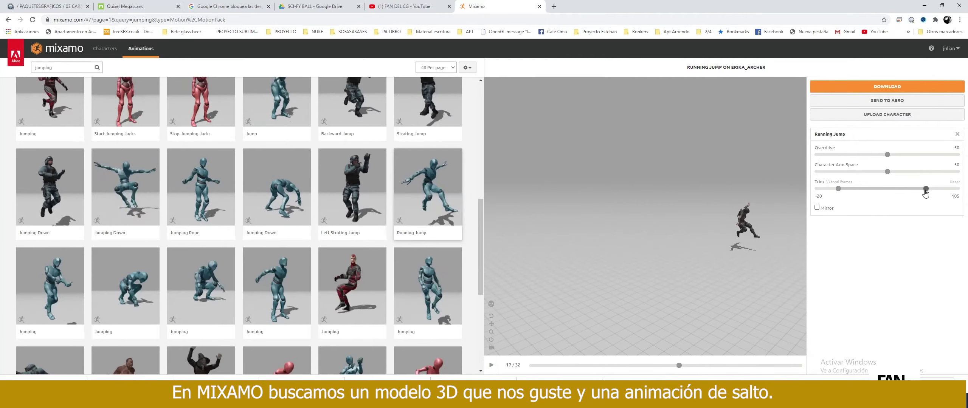
pyautogui.moveTo(923, 189); pyautogui.dragTo(925, 189)
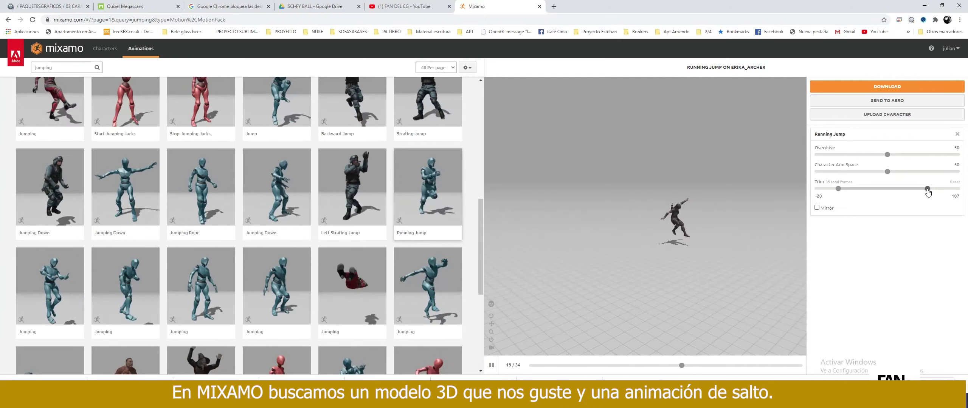
pyautogui.moveTo(922, 189); pyautogui.dragTo(923, 189)
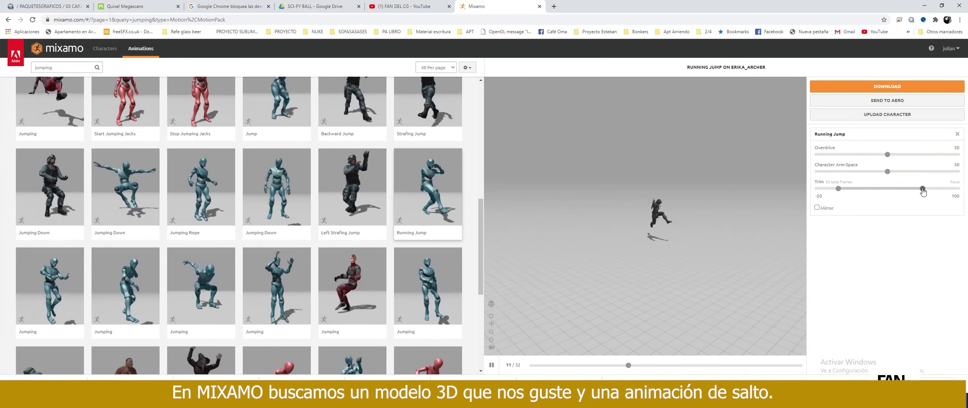
pyautogui.moveTo(838, 189); pyautogui.dragTo(834, 189)
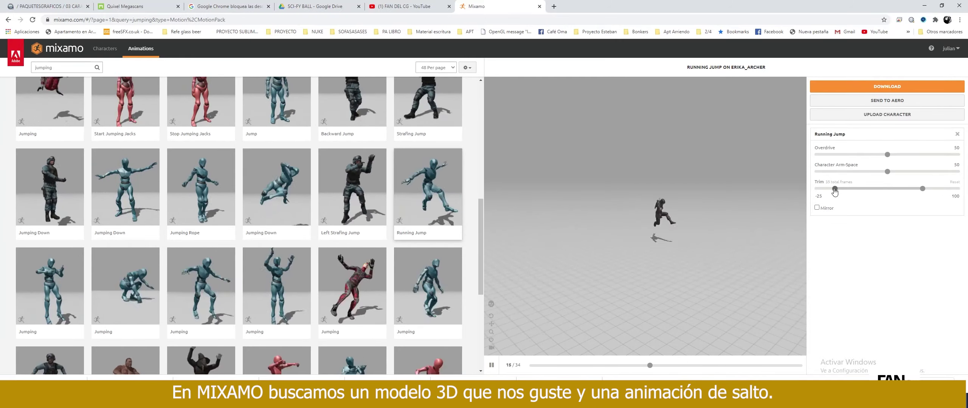
# - Download the animated character as FBX with skin, at 24 frames per second and with no keyframe reduction
pyautogui.click(860, 89)
pyautogui.click(416, 145)
pyautogui.click(396, 155)
pyautogui.click(522, 145)
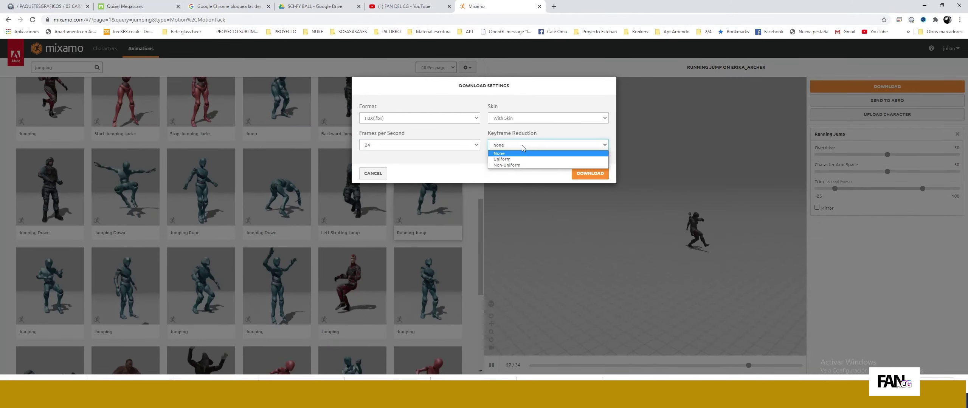
pyautogui.click(522, 153)
pyautogui.click(586, 174)
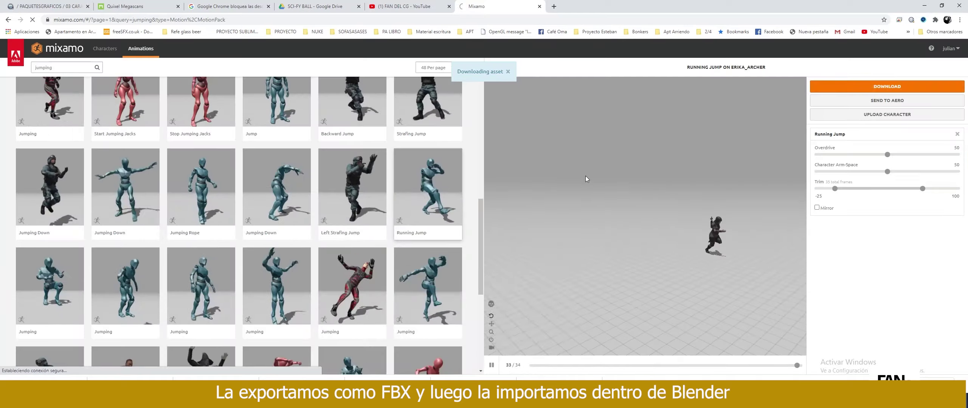
# - Save Running Jump.fbx in a new folder named mixamo inside the AVISMO folder
pyautogui.click(197, 217)
pyautogui.write('mixamo')
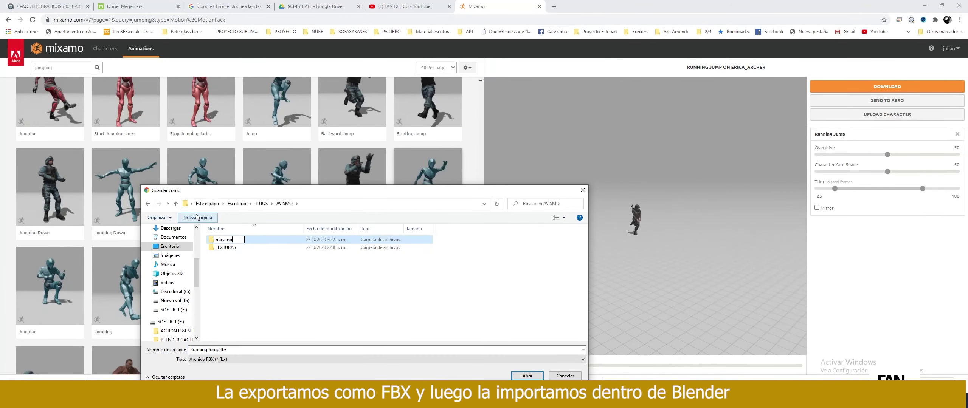
pyautogui.press('Return')
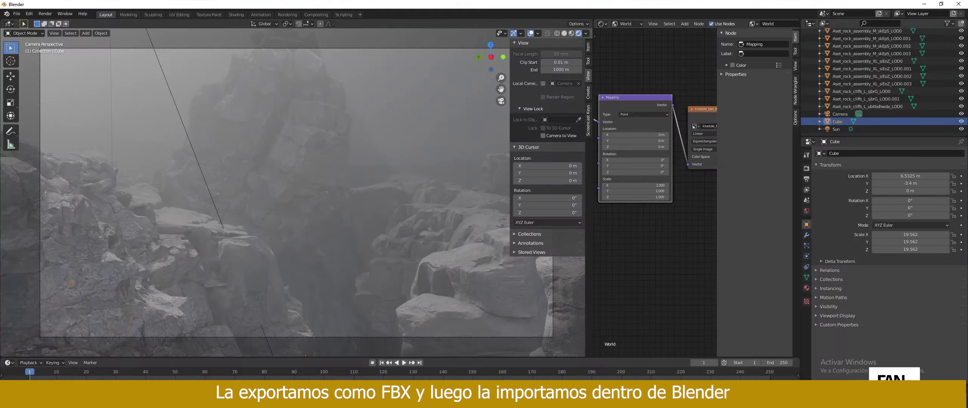
# - Switch to Blender and import Running Jump.fbx into the canyon scene
pyautogui.click(16, 14)
pyautogui.moveTo(54, 122)
pyautogui.click(119, 168)
pyautogui.click(194, 170)
pyautogui.doubleClick(296, 146)
pyautogui.doubleClick(296, 146)
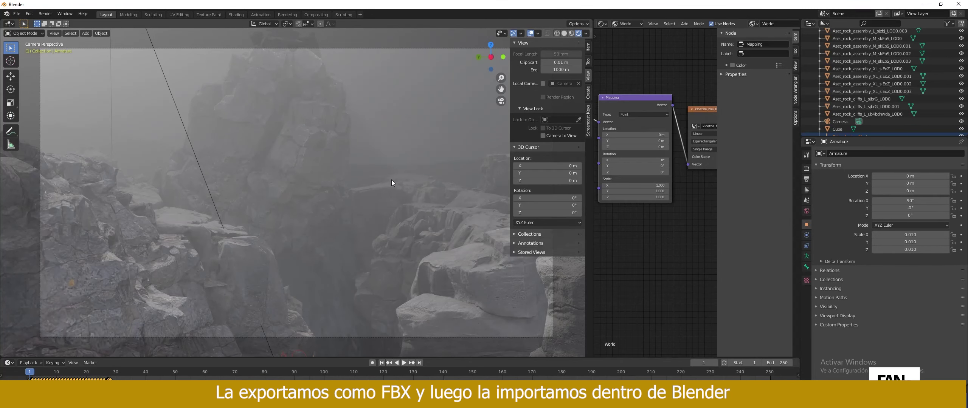
# - Move the imported character to the left side of the canyon and scale its armature down to 0.007
pyautogui.scroll(-4, 352, 229)
pyautogui.moveTo(375, 203); pyautogui.dragTo(327, 232, button='middle')
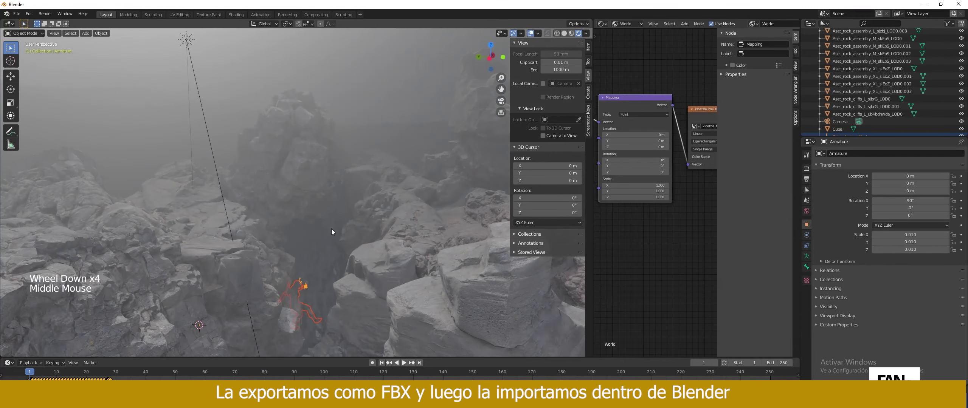
pyautogui.click(327, 125)
pyautogui.press('g')
pyautogui.moveTo(327, 198); pyautogui.dragTo(301, 235, button='middle')
pyautogui.click(310, 261)
pyautogui.scroll(1, 304, 210)
pyautogui.scroll(2, 301, 234)
pyautogui.press('g')
pyautogui.click(113, 228)
pyautogui.press('s')
pyautogui.click(87, 234)
pyautogui.press('g')
pyautogui.click(102, 220)
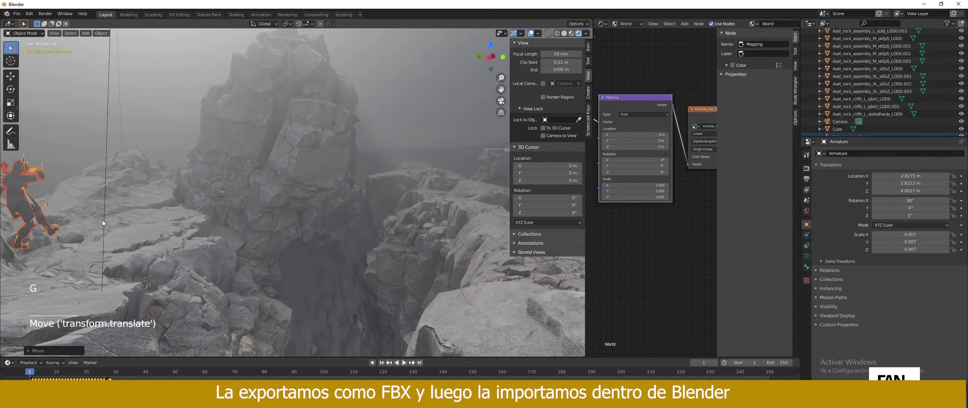
# - Scale the character armature down to 0.005 and raise it to Z 4.262 m above the ledge
pyautogui.moveTo(103, 221); pyautogui.dragTo(417, 296, button='middle')
pyautogui.click(389, 307)
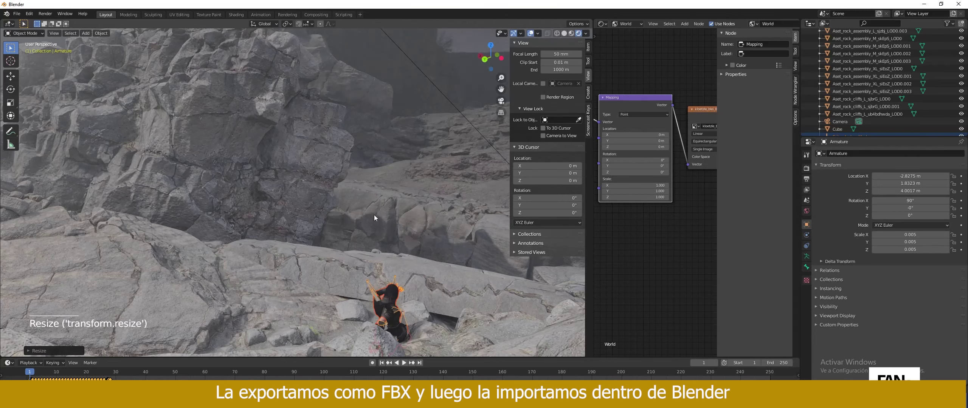
pyautogui.press('g')
pyautogui.click(377, 206)
# - Lower the medium rock assembly near the character to about Z 4.04 m and flatten it along Z to about 0.012
pyautogui.moveTo(377, 206); pyautogui.dragTo(272, 242, button='middle')
pyautogui.scroll(-2, 272, 242)
pyautogui.moveTo(272, 242); pyautogui.dragTo(149, 309, button='middle')
pyautogui.click(118, 287)
pyautogui.press('g')
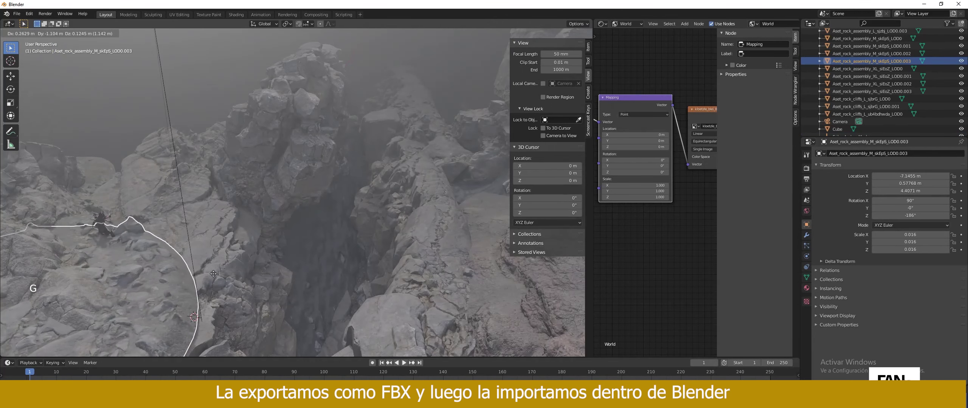
pyautogui.click(183, 282)
pyautogui.moveTo(183, 282); pyautogui.dragTo(172, 263, button='middle')
pyautogui.press('g')
pyautogui.press('z')
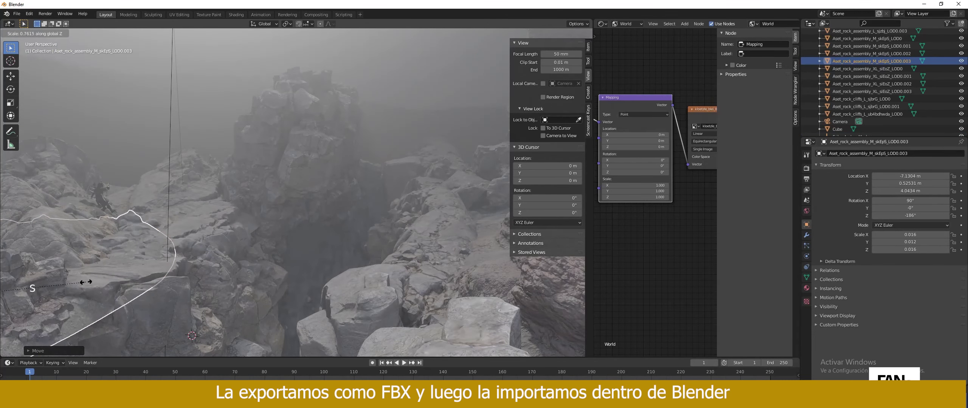
pyautogui.click(84, 283)
# - Shift the flattened rock assembly along the Y axis
pyautogui.scroll(-2, 151, 303)
pyautogui.moveTo(84, 283); pyautogui.dragTo(287, 226, button='middle')
pyautogui.press('g')
pyautogui.press('y')
pyautogui.click(166, 295)
# - Move the character armature along Y and X toward the cliff edge, to about X -4.64 m and Y -0.56 m
pyautogui.scroll(9, 870, 83)
pyautogui.click(842, 47)
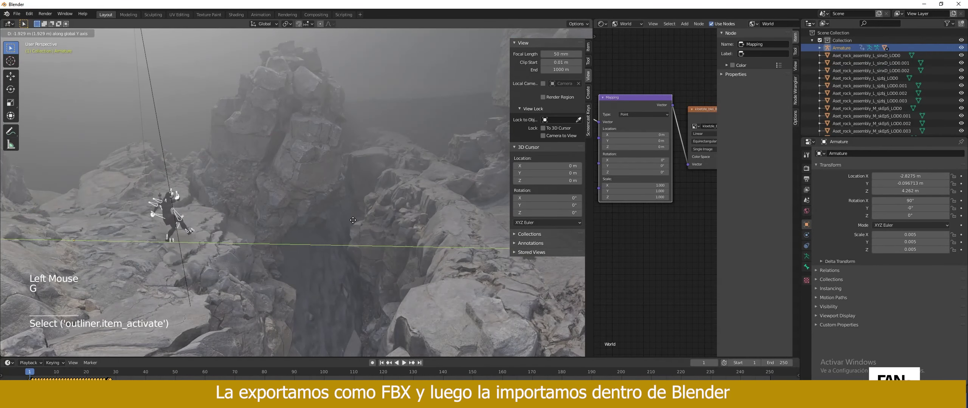
pyautogui.click(319, 221)
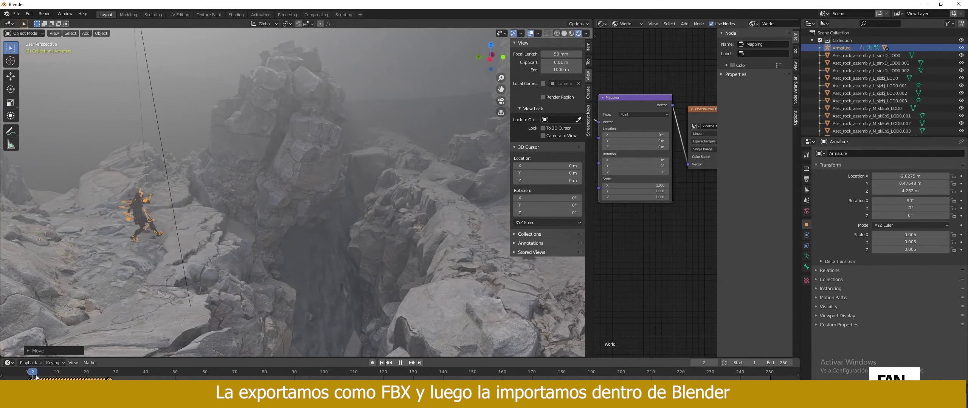
pyautogui.keyDown('shift'); pyautogui.moveTo(168, 298); pyautogui.dragTo(193, 257, button='middle'); pyautogui.keyUp('shift')
pyautogui.press('g')
pyautogui.press('x')
pyautogui.click(124, 151)
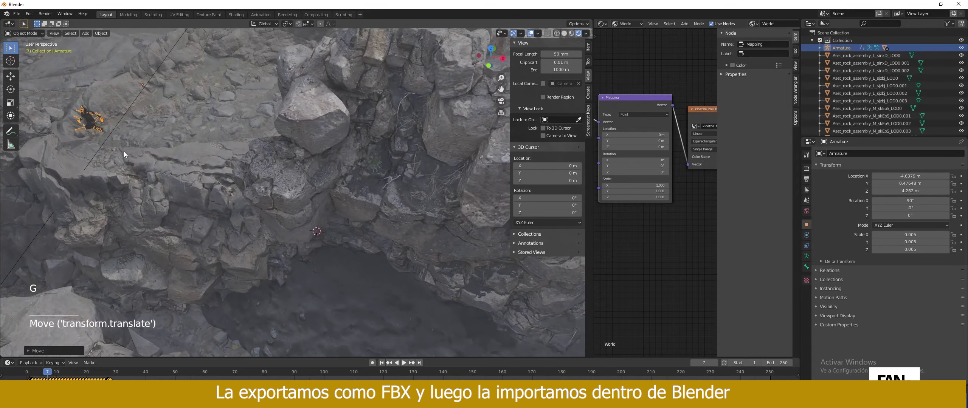
pyautogui.press('g')
pyautogui.press('y')
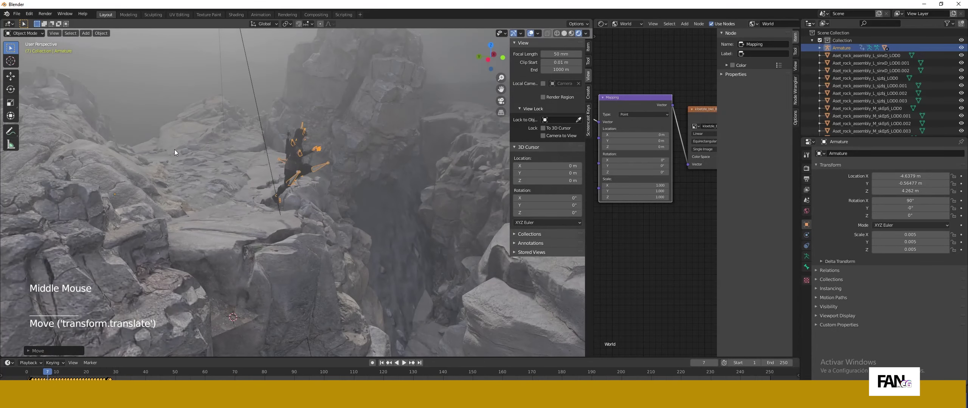
# - Move the armature to about Y -0.71 m and, at frame 6, lower it to about Z 4.08 m onto the rock
pyautogui.press('g')
pyautogui.click(46, 374)
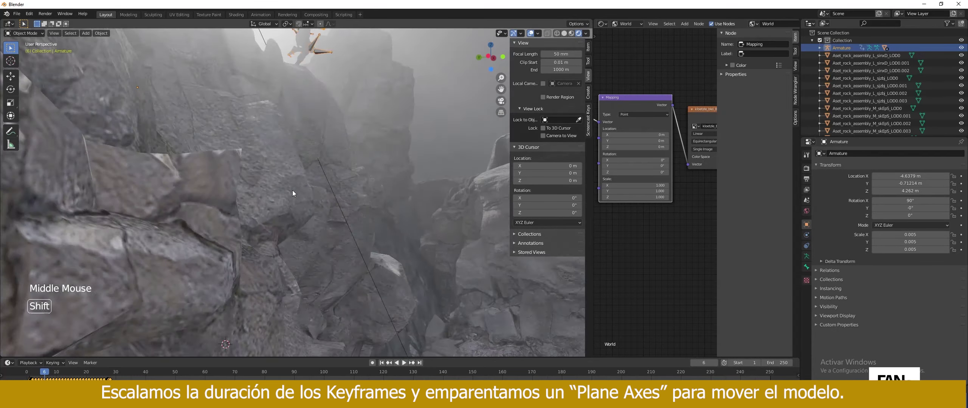
pyautogui.moveTo(291, 190); pyautogui.dragTo(313, 299, button='middle')
pyautogui.scroll(2, 275, 305)
pyautogui.press('g')
pyautogui.scroll(-8, 304, 300)
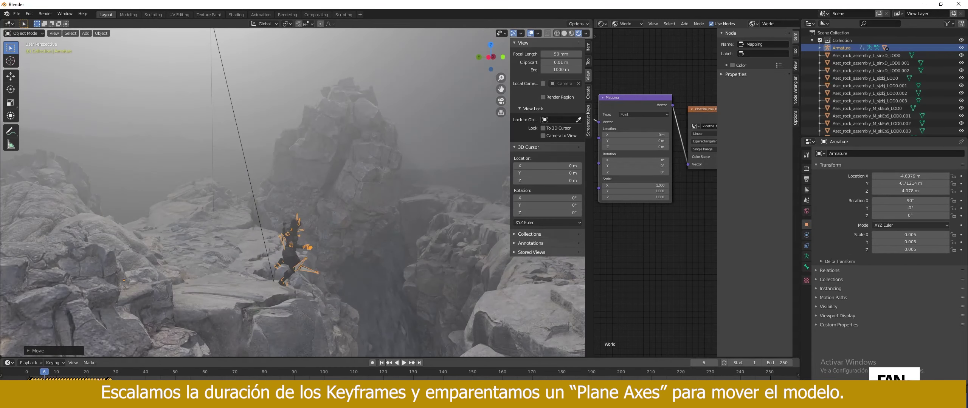
# - Enlarge the timeline and stretch all of the armature's keyframes so the jump runs until about frame 135
pyautogui.click(841, 48)
pyautogui.moveTo(287, 357); pyautogui.dragTo(280, 289)
pyautogui.moveTo(128, 322); pyautogui.dragTo(18, 307)
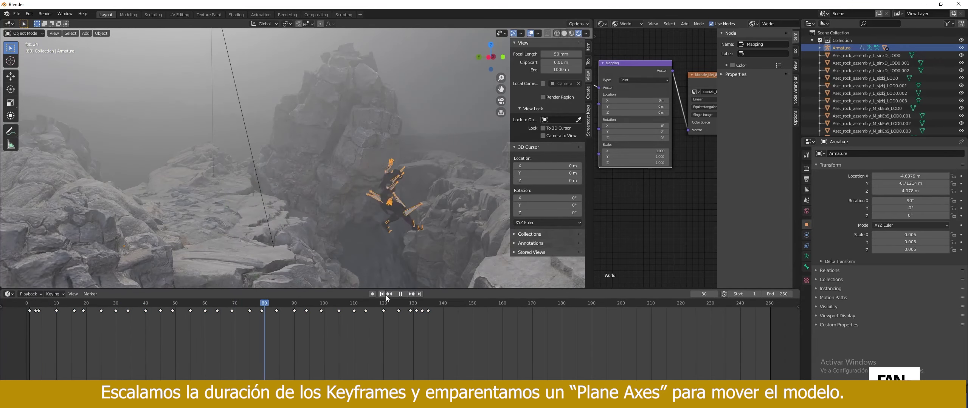
pyautogui.moveTo(448, 339); pyautogui.dragTo(22, 307)
# - Play and scrub through the stretched jump around the landing area, and return to frame 1
pyautogui.keyDown('shift'); pyautogui.moveTo(458, 265); pyautogui.dragTo(363, 189, button='middle'); pyautogui.keyUp('shift')
pyautogui.moveTo(363, 189); pyautogui.dragTo(378, 209, button='middle')
pyautogui.moveTo(440, 304); pyautogui.dragTo(421, 305)
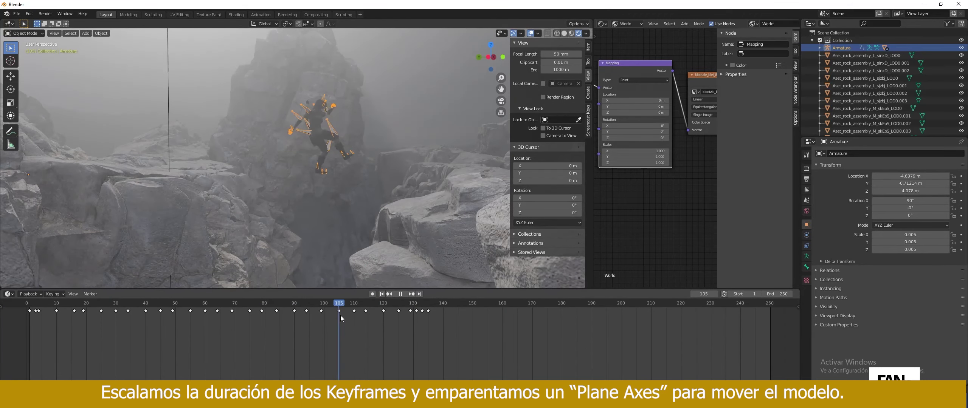
pyautogui.click(146, 339)
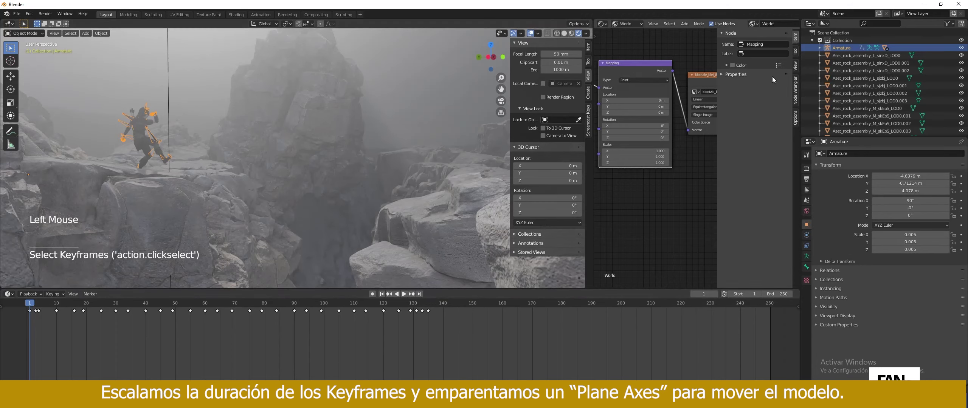
pyautogui.moveTo(162, 208); pyautogui.dragTo(165, 220, button='middle')
pyautogui.click(37, 237)
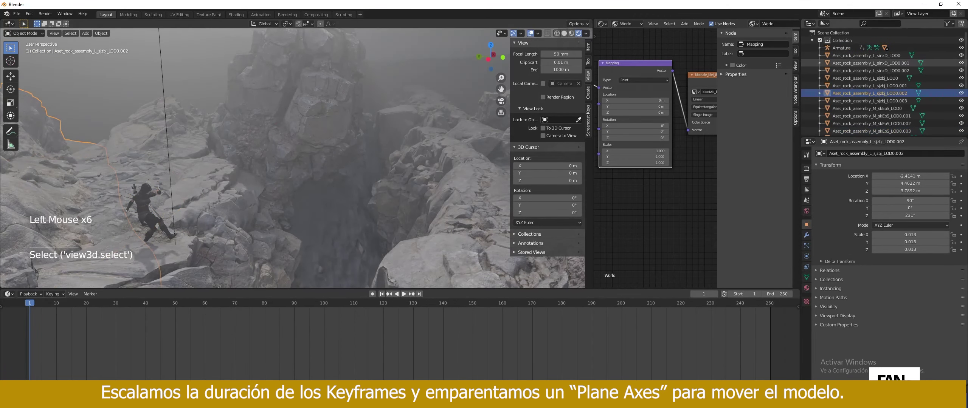
pyautogui.scroll(-11, 842, 94)
pyautogui.click(843, 122)
pyautogui.press('g')
pyautogui.press('Escape')
pyautogui.scroll(11, 842, 94)
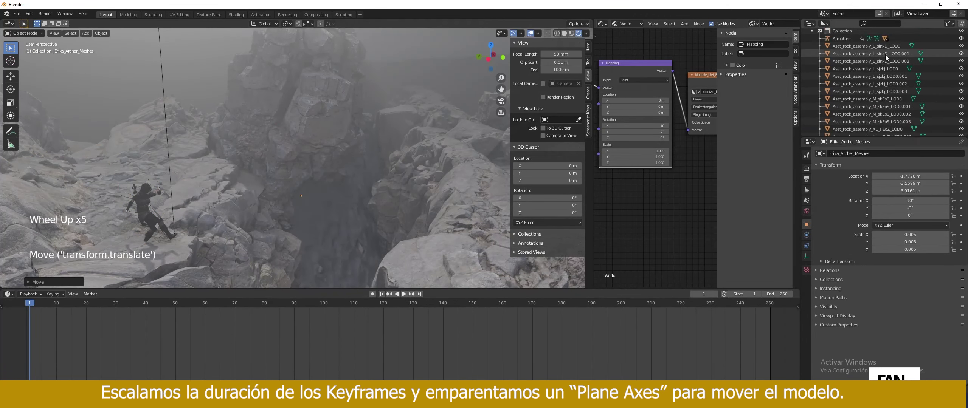
pyautogui.click(841, 48)
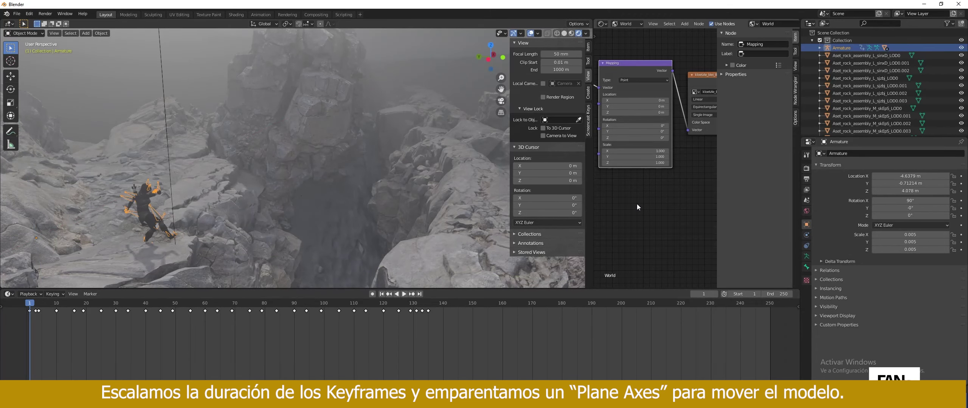
# - Try adding an empty object to the scene and undo the addition
pyautogui.click(199, 342)
pyautogui.hotkey('shift', 'a')
pyautogui.click(216, 208)
pyautogui.scroll(-5, 217, 193)
pyautogui.scroll(2, 250, 213)
pyautogui.hotkey('ctrl', 'z')
# - Place the 3D cursor on the rock at the character's feet and add a Plain Axes empty there
pyautogui.scroll(4, 249, 213)
pyautogui.click(146, 261)
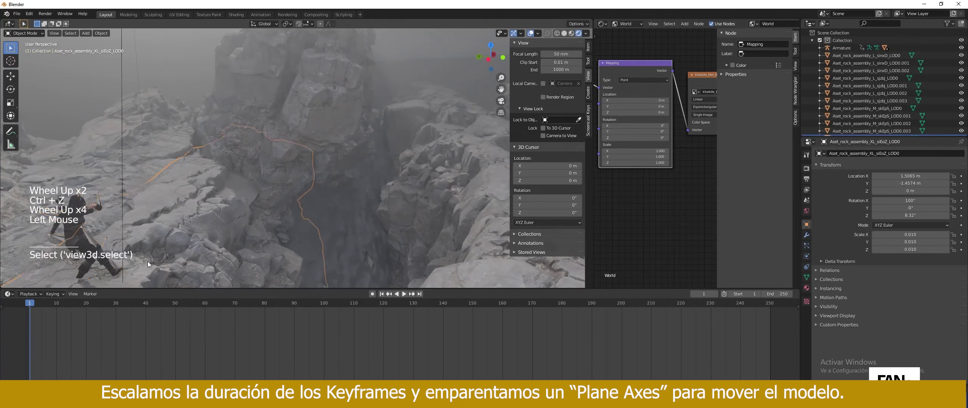
pyautogui.moveTo(146, 261); pyautogui.dragTo(110, 253, button='middle')
pyautogui.doubleClick(106, 252)
pyautogui.hotkey('shift', 'space')
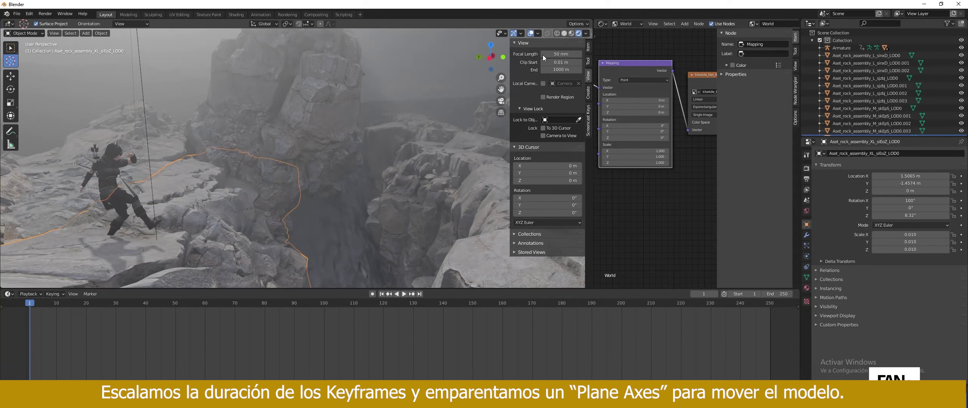
pyautogui.hotkey('shift', 'space')
pyautogui.click(136, 240)
pyautogui.hotkey('shift', 'a')
pyautogui.click(209, 240)
# - Move the empty beneath the character, to about X -4.58 m, Y -2.44 m and Z 4.12 m
pyautogui.moveTo(167, 243); pyautogui.dragTo(152, 242, button='middle')
pyautogui.keyDown('shift'); pyautogui.moveTo(152, 242); pyautogui.dragTo(132, 227, button='middle'); pyautogui.keyUp('shift')
pyautogui.moveTo(133, 226); pyautogui.dragTo(234, 193, button='middle')
pyautogui.press('g')
pyautogui.press('x')
pyautogui.click(180, 207)
pyautogui.moveTo(179, 207); pyautogui.dragTo(206, 223, button='middle')
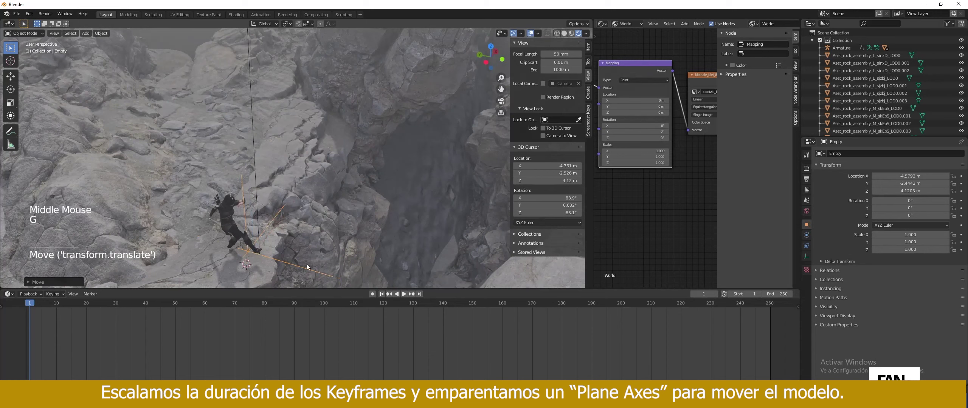
# - Set the empty as the parent of the character's armature and select the empty
pyautogui.keyDown('shift'); pyautogui.click(231, 215); pyautogui.keyUp('shift')
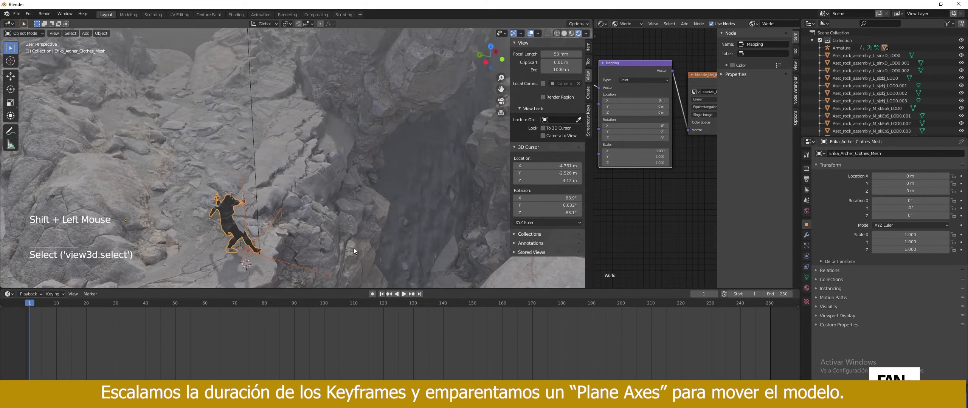
pyautogui.click(241, 204)
pyautogui.click(818, 271)
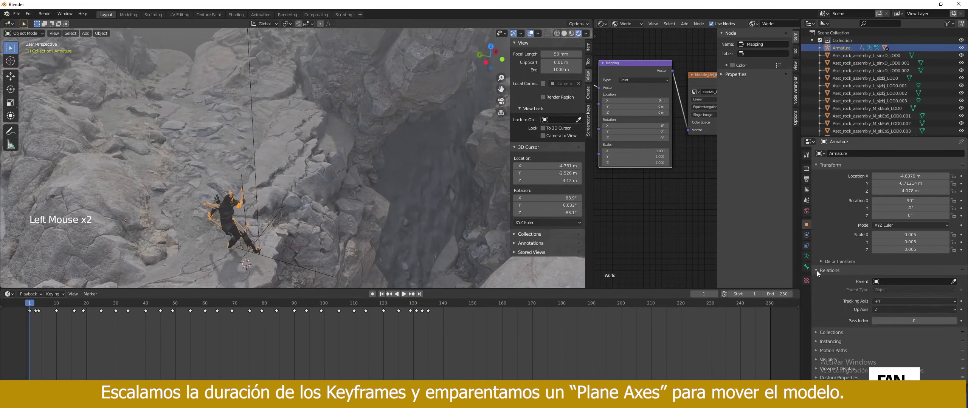
pyautogui.click(954, 282)
pyautogui.click(281, 261)
pyautogui.click(280, 261)
# - Test moving the empty with the parented character, cancel the move and play back the animation
pyautogui.scroll(-6, 281, 261)
pyautogui.moveTo(281, 261)
pyautogui.mouseDown(button='middle')
pyautogui.moveTo(289, 260)
pyautogui.moveTo(283, 252)
pyautogui.mouseUp(button='middle')
pyautogui.press('g')
pyautogui.rightClick(321, 261)
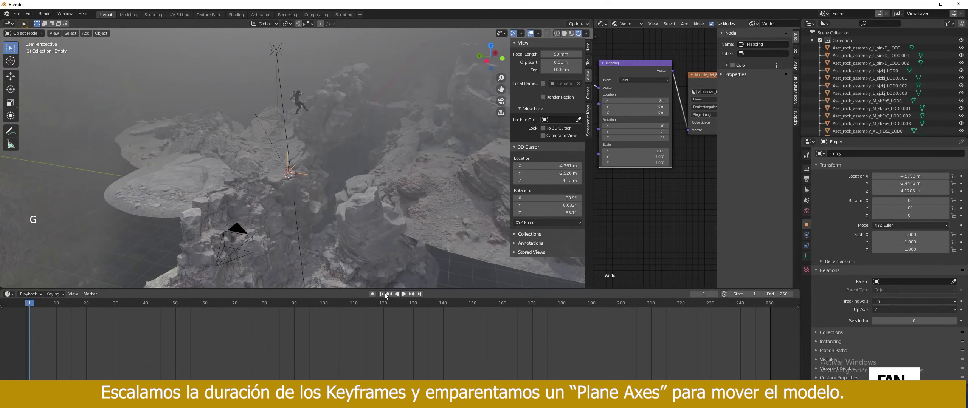
pyautogui.click(401, 294)
pyautogui.moveTo(257, 216); pyautogui.dragTo(295, 197, button='middle')
pyautogui.click(280, 226)
# - Step back through the recent edits to the empty and the armature, and redo them
pyautogui.hotkey('ctrl', 'z')
pyautogui.hotkey('ctrl', 'z')
pyautogui.hotkey('ctrl', 'z')
pyautogui.hotkey('ctrl', 'z')
pyautogui.hotkey('ctrl', 'z')
pyautogui.hotkey('ctrl', 'z')
pyautogui.hotkey('ctrl', 'z')
pyautogui.scroll(3, 329, 184)
pyautogui.hotkey('shift', 'ctrl', 'z')
pyautogui.hotkey('shift', 'ctrl', 'z')
pyautogui.hotkey('shift', 'ctrl', 'z')
pyautogui.hotkey('shift', 'ctrl', 'z')
pyautogui.hotkey('shift', 'ctrl', 'z')
pyautogui.hotkey('shift', 'ctrl', 'z')
pyautogui.hotkey('shift', 'ctrl', 'z')
pyautogui.hotkey('shift', 'ctrl', 'z')
pyautogui.hotkey('shift', 'ctrl', 'z')
pyautogui.hotkey('shift', 'ctrl', 'z')
pyautogui.hotkey('shift', 'ctrl', 'z')
pyautogui.hotkey('shift', 'ctrl', 'z')
pyautogui.hotkey('shift', 'ctrl', 'z')
pyautogui.hotkey('shift', 'ctrl', 'z')
# - Lower the empty along Z to about 0 m so the character stands on the near rock ledge
pyautogui.scroll(-3, 295, 197)
pyautogui.press('g')
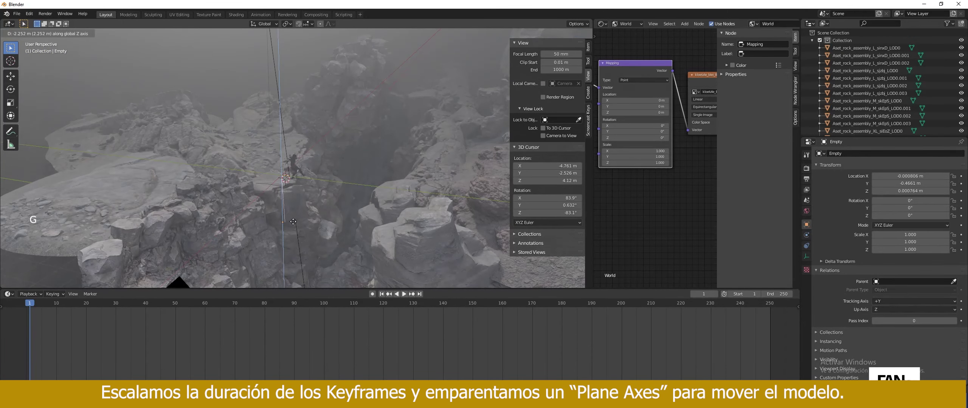
pyautogui.click(293, 221)
pyautogui.scroll(6, 293, 222)
pyautogui.keyDown('shift'); pyautogui.moveTo(293, 222); pyautogui.dragTo(310, 172, button='middle'); pyautogui.keyUp('shift')
pyautogui.scroll(-6, 870, 107)
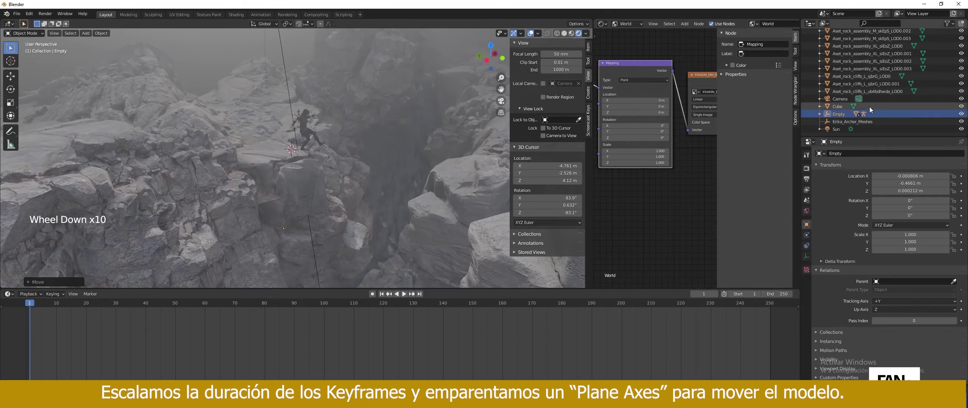
# - Keyframe the empty's X, Y and Z location at frame 1 and play the animation to frame 103
pyautogui.click(838, 113)
pyautogui.click(961, 191)
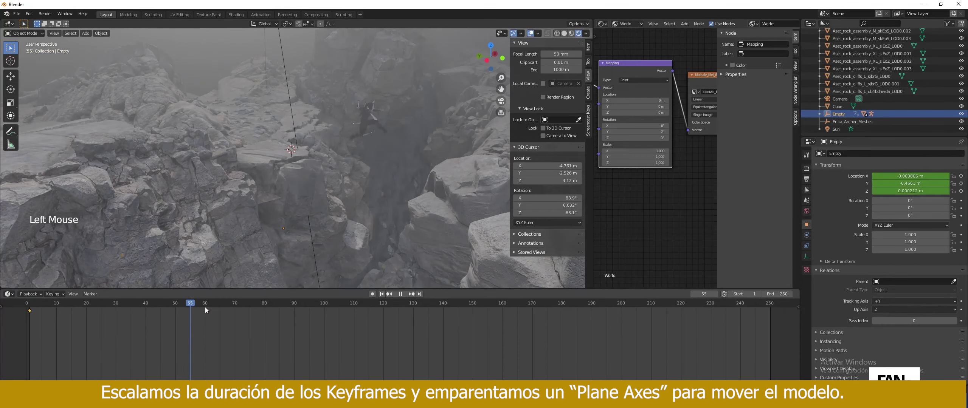
pyautogui.press('space')
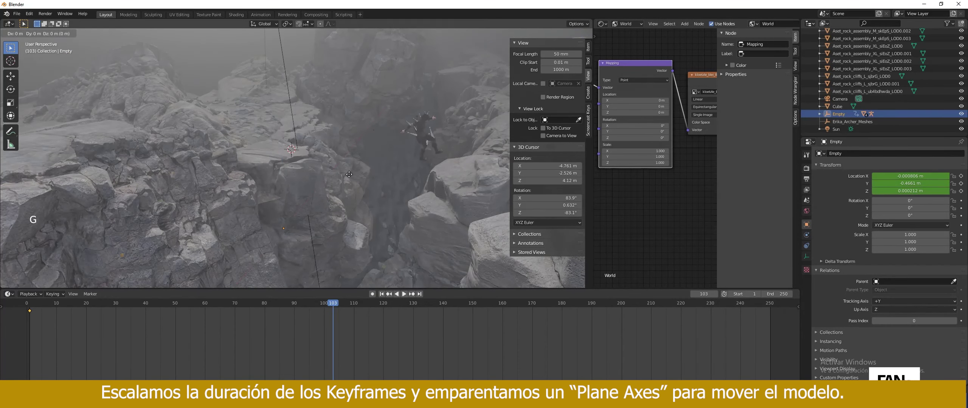
# - Move the empty along Y, X and Z at frame 103 to bring the character onto the opposite cliff
pyautogui.press('y')
pyautogui.click(468, 177)
pyautogui.moveTo(468, 177); pyautogui.dragTo(454, 226, button='middle')
pyautogui.keyDown('shift'); pyautogui.moveTo(454, 227); pyautogui.dragTo(439, 204, button='middle'); pyautogui.keyUp('shift')
pyautogui.moveTo(438, 204); pyautogui.dragTo(278, 162, button='middle')
pyautogui.press('g')
pyautogui.press('x')
pyautogui.click(415, 170)
pyautogui.press('g')
pyautogui.press('z')
pyautogui.click(418, 189)
# - Refine the empty's position to about X 0.77 m, Y 1.03 m, Z -0.41 m and keyframe its location at frame 103
pyautogui.scroll(3, 363, 128)
pyautogui.press('g')
pyautogui.press('x')
pyautogui.press('y')
pyautogui.click(418, 182)
pyautogui.press('g')
pyautogui.press('z')
pyautogui.click(412, 168)
pyautogui.moveTo(961, 176); pyautogui.dragTo(961, 191)
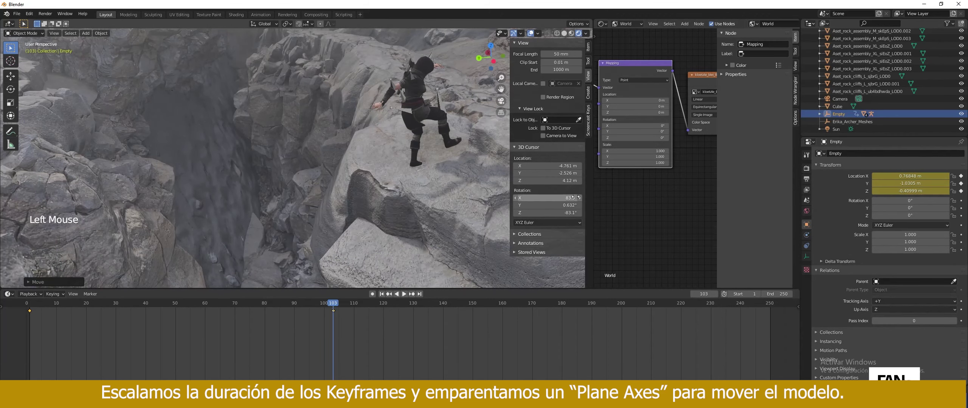
# - Move the empty along Y to about -0.52 m at frame 1 and keyframe its location
pyautogui.moveTo(435, 182); pyautogui.dragTo(420, 189, button='middle')
pyautogui.scroll(-2, 420, 189)
pyautogui.moveTo(333, 304); pyautogui.dragTo(29, 315)
pyautogui.moveTo(97, 214); pyautogui.dragTo(110, 206, button='middle')
pyautogui.moveTo(41, 304); pyautogui.dragTo(62, 313)
pyautogui.press('Escape')
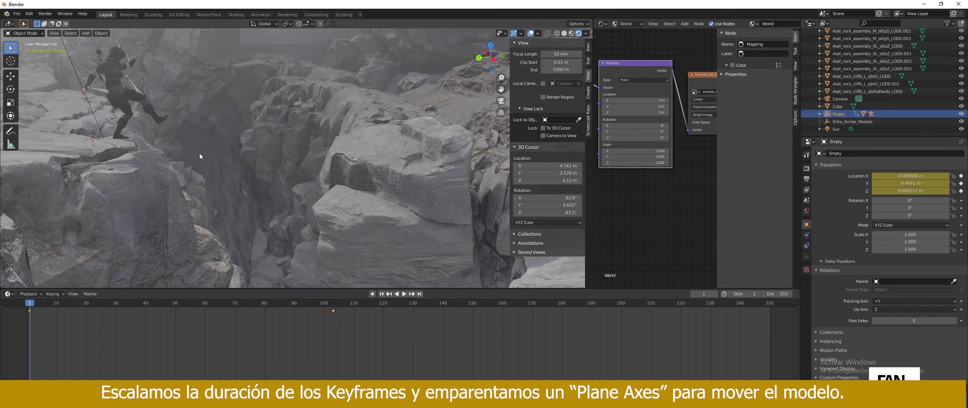
pyautogui.press('g')
pyautogui.press('y')
pyautogui.click(77, 158)
pyautogui.click(961, 184)
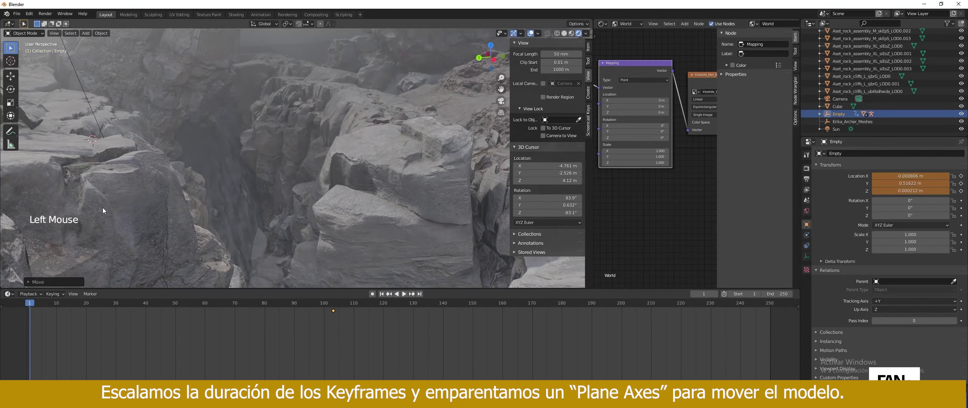
pyautogui.scroll(-2, 212, 167)
pyautogui.moveTo(212, 167); pyautogui.dragTo(211, 175, button='middle')
pyautogui.click(961, 184)
# - Try a free move of the empty near the first frame and scrub through the jump
pyautogui.moveTo(29, 303); pyautogui.dragTo(90, 330)
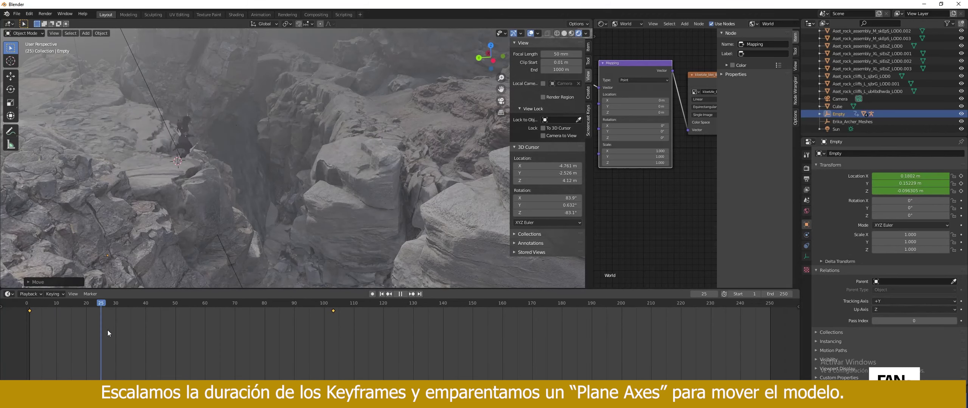
pyautogui.moveTo(27, 333); pyautogui.dragTo(30, 332)
pyautogui.press('g')
pyautogui.click(75, 227)
pyautogui.moveTo(31, 304); pyautogui.dragTo(55, 306)
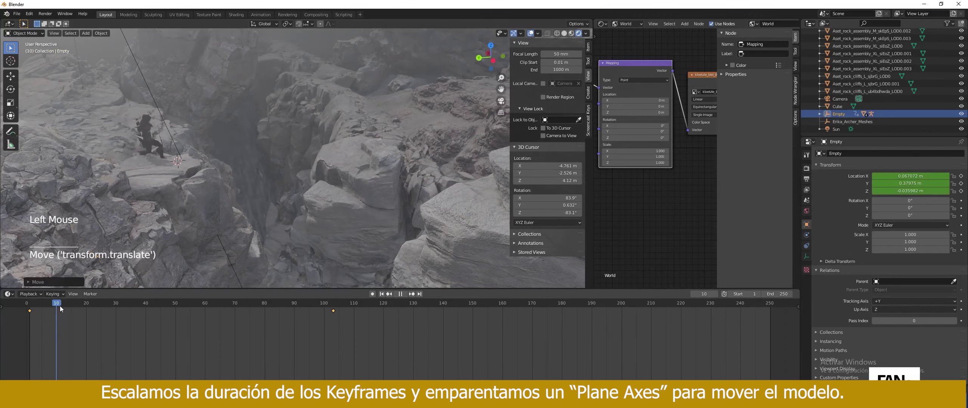
# - Raise the empty to Z about -0.01 m at frame 25 and keyframe its location
pyautogui.moveTo(120, 306); pyautogui.dragTo(101, 308)
pyautogui.click(101, 308)
pyautogui.press('g')
pyautogui.click(125, 242)
pyautogui.moveTo(961, 176); pyautogui.dragTo(961, 192)
# - Turn on auto keying, move the empty to Z about 0.07 m at frame 1 and play back the animation
pyautogui.click(373, 297)
pyautogui.click(381, 294)
pyautogui.press('g')
pyautogui.click(427, 48)
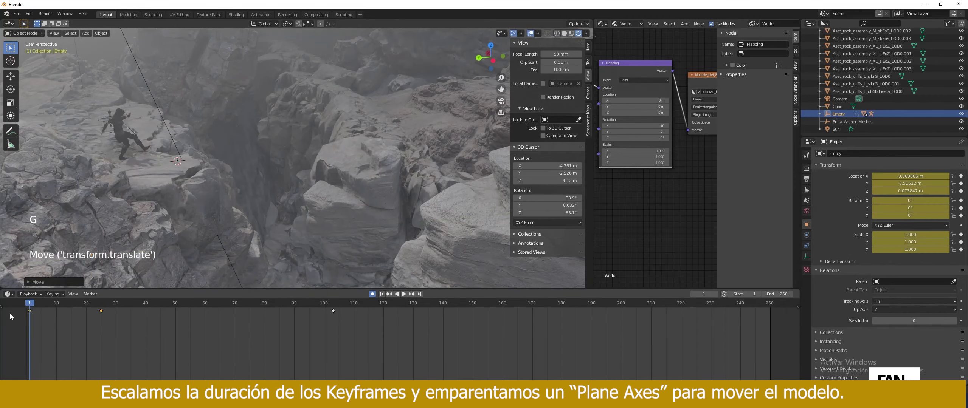
pyautogui.click(405, 294)
pyautogui.press('space')
# - Delete the empty's keyframe at frame 1 and play the animation
pyautogui.moveTo(148, 306); pyautogui.dragTo(24, 309)
pyautogui.press('Delete')
pyautogui.press('space')
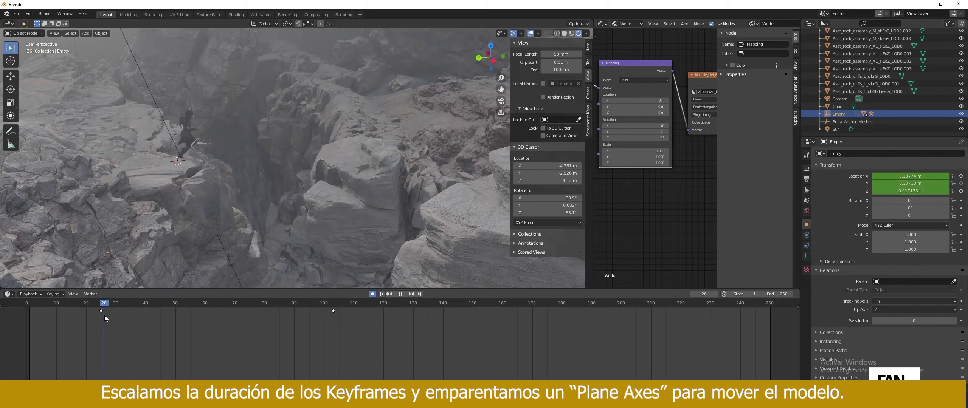
# - Shift the empty's frame 25 keyframe to frame 32 and play back the jump
pyautogui.press('Escape')
pyautogui.click(103, 314)
pyautogui.rightClick(102, 320)
pyautogui.click(104, 309)
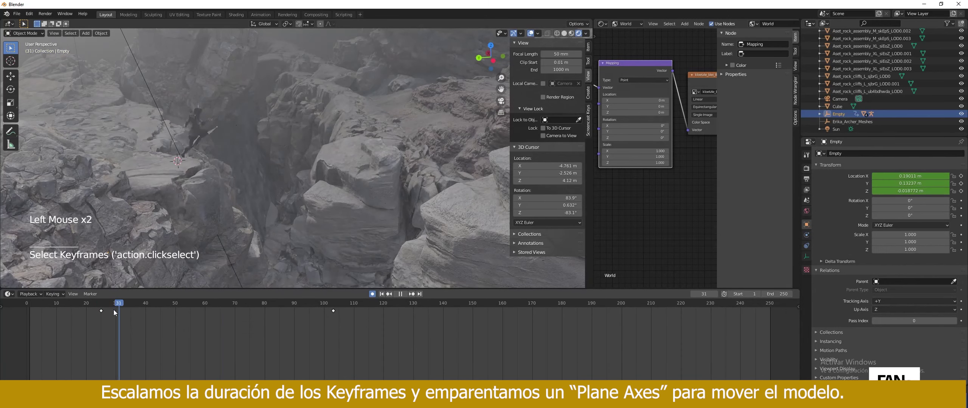
pyautogui.moveTo(102, 313); pyautogui.dragTo(117, 311)
pyautogui.moveTo(115, 304)
pyautogui.mouseDown()
pyautogui.moveTo(101, 305)
pyautogui.moveTo(122, 311)
pyautogui.mouseUp()
pyautogui.moveTo(178, 166); pyautogui.dragTo(168, 175, button='middle')
pyautogui.click(404, 294)
pyautogui.click(404, 294)
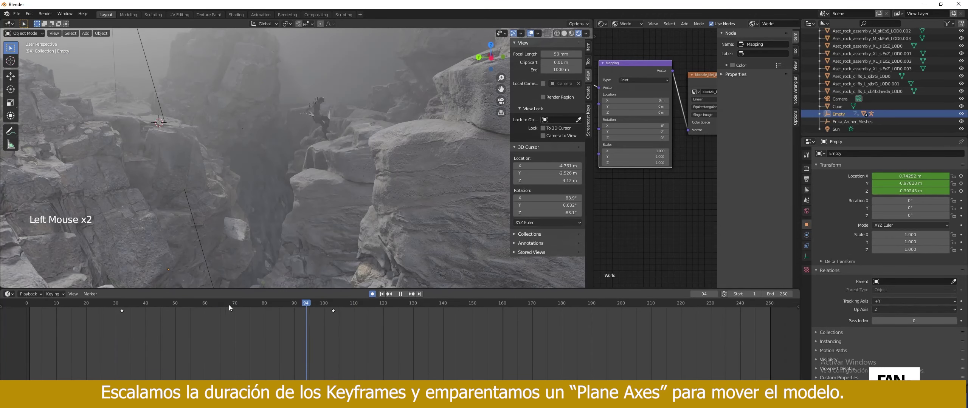
pyautogui.click(402, 295)
# - Raise the empty along Z to about 0.21 m at frame 52
pyautogui.moveTo(117, 305); pyautogui.dragTo(107, 341)
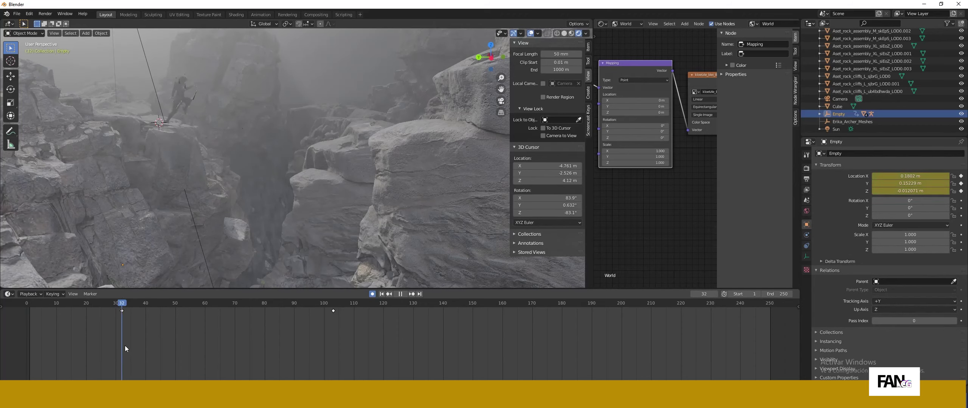
pyautogui.press('g')
pyautogui.press('z')
pyautogui.click(427, 43)
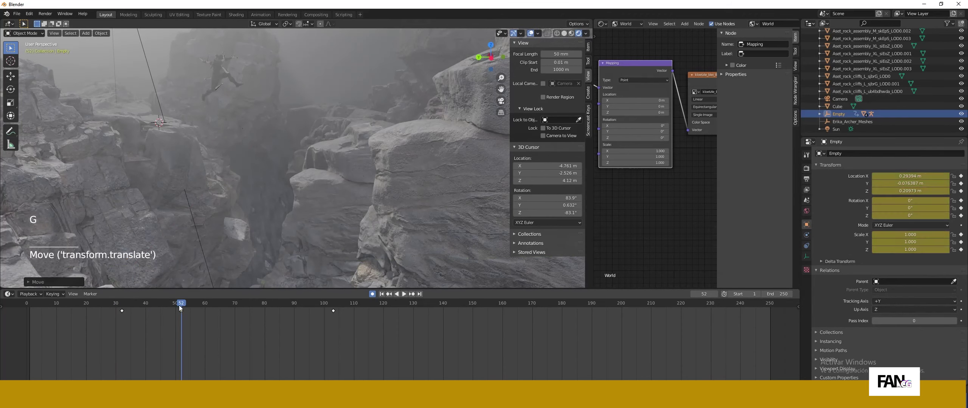
# - Reposition the empty on the opposite cliff at frame 103
pyautogui.moveTo(273, 309); pyautogui.dragTo(335, 310)
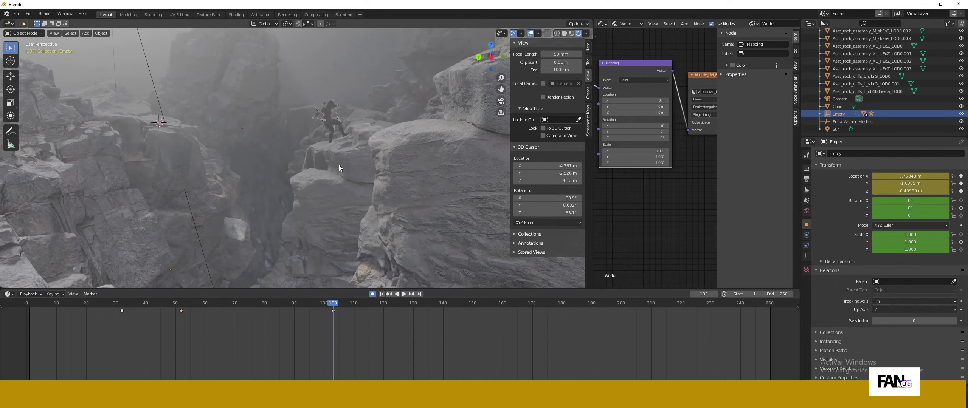
pyautogui.press('g')
pyautogui.click(328, 175)
pyautogui.click(323, 284)
# - Examine the landing up close and play back the jump from the first frame
pyautogui.moveTo(323, 284); pyautogui.dragTo(343, 145, button='middle')
pyautogui.scroll(4, 319, 182)
pyautogui.moveTo(333, 309); pyautogui.dragTo(200, 309)
pyautogui.scroll(-5, 268, 162)
pyautogui.moveTo(264, 155); pyautogui.dragTo(292, 189, button='middle')
pyautogui.click(381, 294)
pyautogui.click(404, 294)
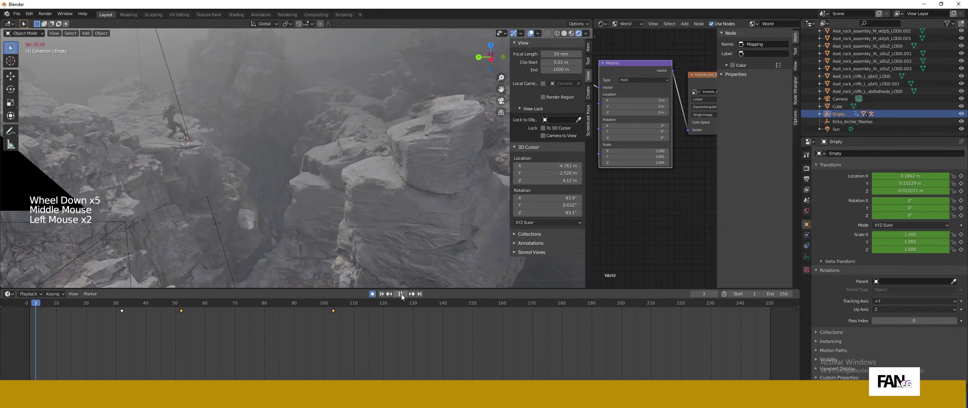
pyautogui.click(382, 294)
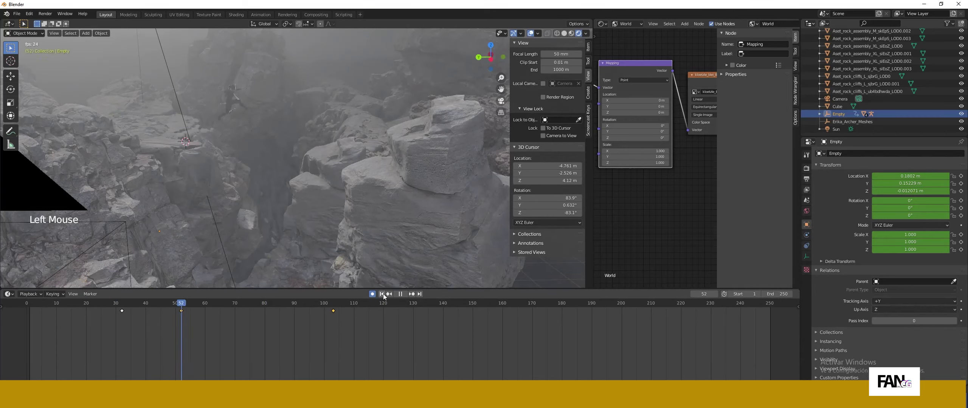
pyautogui.click(401, 294)
# - Shift the empty along Y at frame 52
pyautogui.rightClick(181, 310)
pyautogui.click(238, 325)
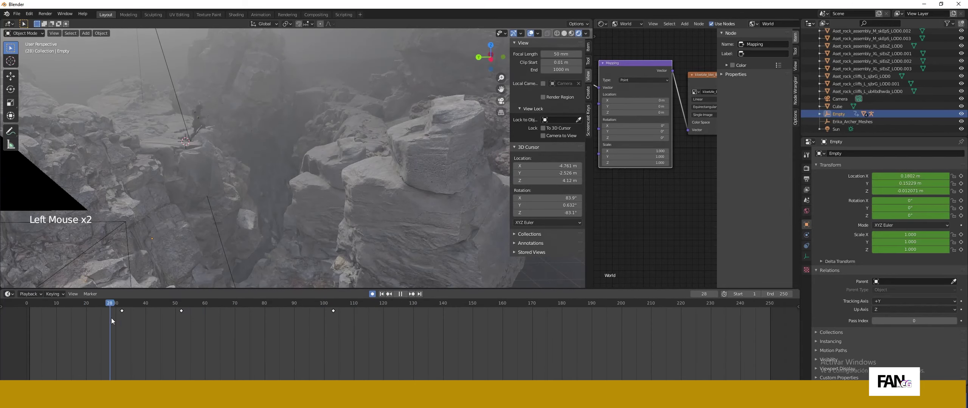
pyautogui.moveTo(111, 319); pyautogui.dragTo(182, 319)
pyautogui.press('g')
pyautogui.press('y')
pyautogui.click(223, 204)
pyautogui.click(310, 321)
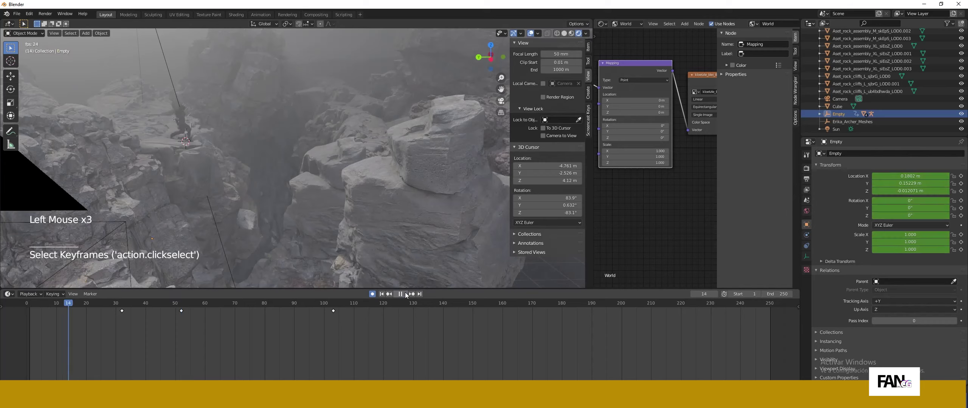
# - Try moving the empty's frame 32 keyframe to frame 1, play it back and undo the change
pyautogui.click(400, 293)
pyautogui.click(122, 311)
pyautogui.moveTo(121, 311); pyautogui.dragTo(30, 311)
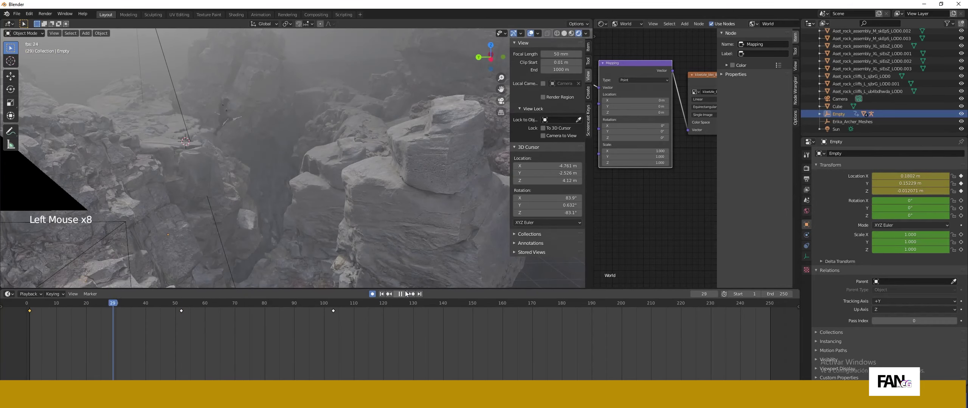
pyautogui.click(399, 294)
pyautogui.hotkey('ctrl', 'z')
pyautogui.hotkey('ctrl', 'z')
pyautogui.hotkey('ctrl', 'z')
# - Move the empty's frame 52 keyframe to frame 70 and play back the jump
pyautogui.moveTo(166, 304); pyautogui.dragTo(235, 311)
pyautogui.click(182, 311)
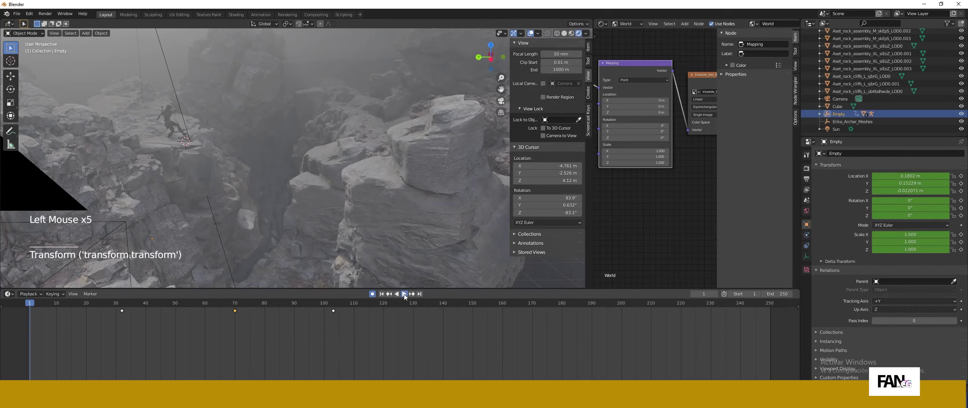
pyautogui.click(403, 295)
pyautogui.click(382, 295)
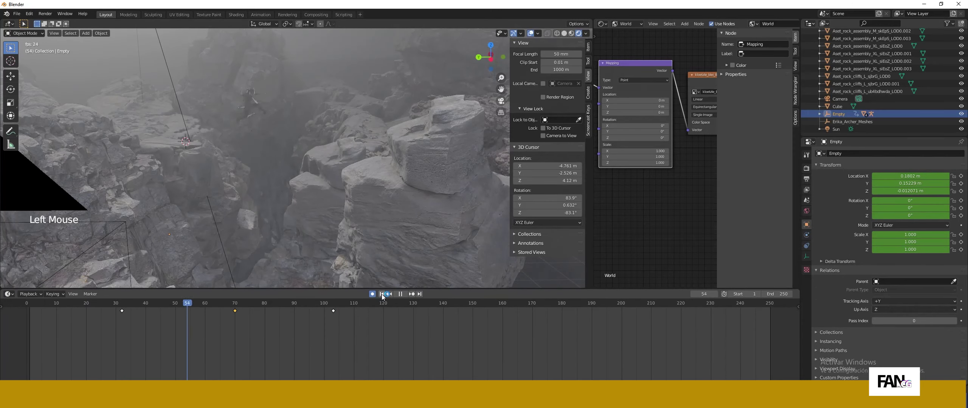
# - Undo the recent edits to the empty's positions and keyframe timing, back to before the frame 25 keyframe was shifted
pyautogui.click(299, 334)
pyautogui.hotkey('ctrl', 'z')
pyautogui.hotkey('ctrl', 'z')
pyautogui.hotkey('ctrl', 'z')
pyautogui.hotkey('ctrl', 'z')
pyautogui.hotkey('ctrl', 'z')
pyautogui.hotkey('ctrl', 'z')
pyautogui.hotkey('ctrl', 'z')
pyautogui.hotkey('ctrl', 'z')
pyautogui.hotkey('ctrl', 'z')
pyautogui.hotkey('ctrl', 'z')
pyautogui.hotkey('ctrl', 'z')
pyautogui.hotkey('ctrl', 'z')
pyautogui.hotkey('ctrl', 'z')
pyautogui.hotkey('ctrl', 'z')
pyautogui.hotkey('ctrl', 'z')
pyautogui.hotkey('ctrl', 'z')
pyautogui.hotkey('ctrl', 'z')
pyautogui.hotkey('ctrl', 'z')
pyautogui.hotkey('ctrl', 'z')
pyautogui.hotkey('ctrl', 'z')
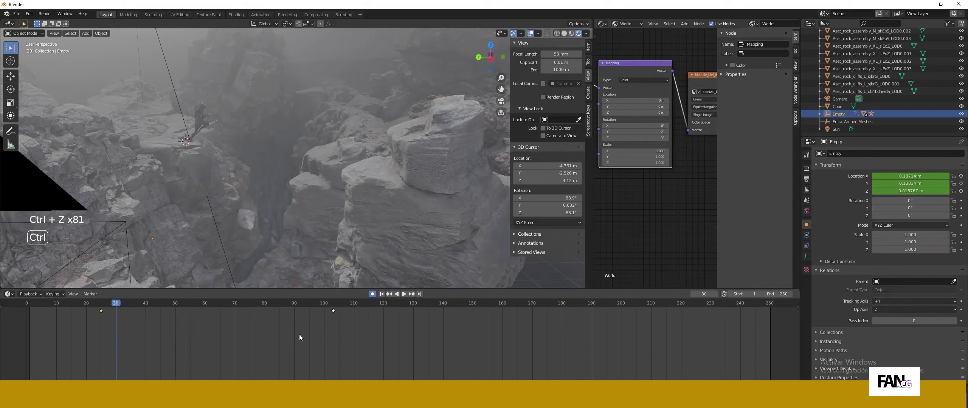
pyautogui.hotkey('ctrl', 'z')
# - Move the empty along Y at frame 103 to adjust the landing position, and check the animation
pyautogui.click(150, 344)
pyautogui.moveTo(95, 303); pyautogui.dragTo(177, 302)
pyautogui.click(333, 311)
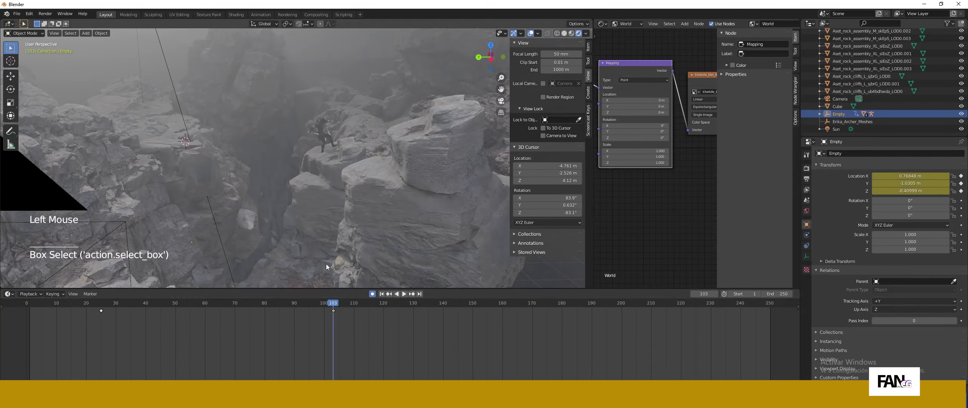
pyautogui.press('g')
pyautogui.press('y')
pyautogui.click(298, 266)
pyautogui.moveTo(328, 304); pyautogui.dragTo(310, 305)
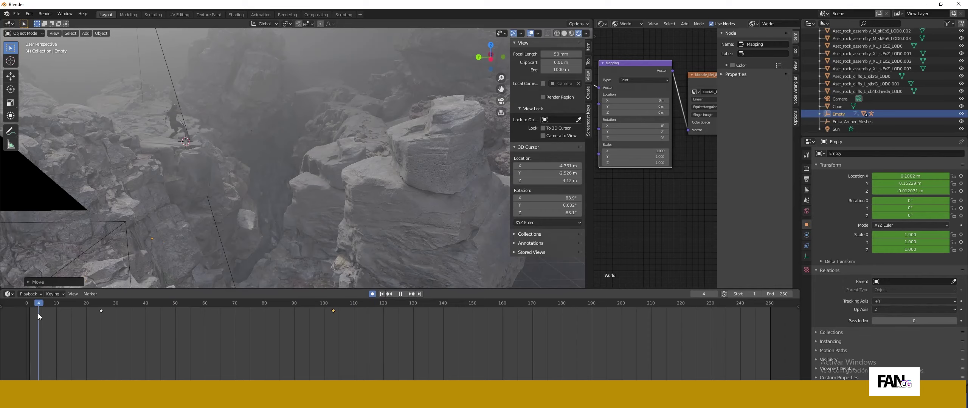
# - Stop playback and move the empty along Z at frame 103 to adjust the character's landing height
pyautogui.click(403, 293)
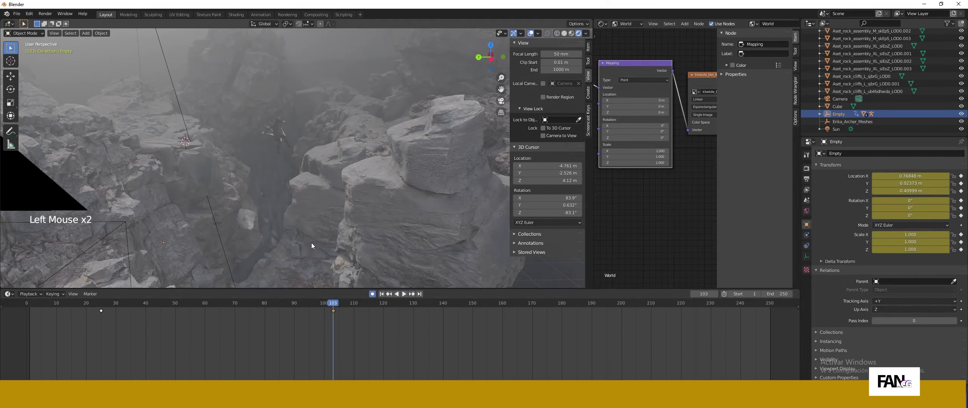
pyautogui.press('g')
pyautogui.press('z')
pyautogui.click(309, 219)
pyautogui.moveTo(309, 218); pyautogui.dragTo(322, 181, button='middle')
pyautogui.click(322, 181)
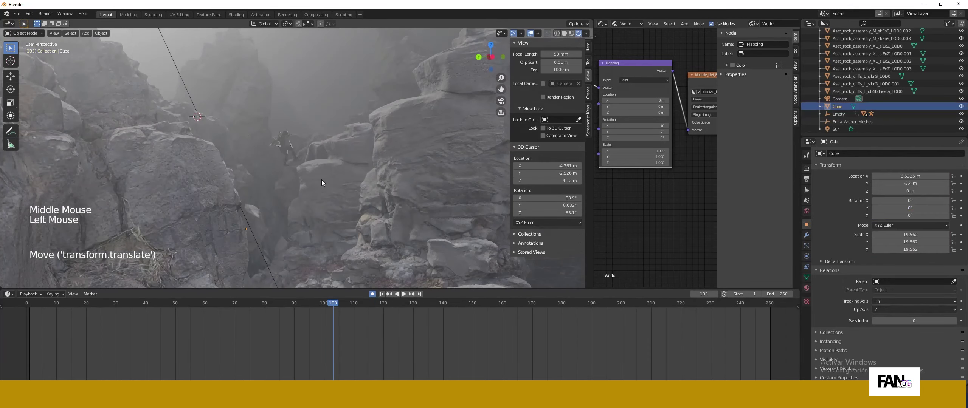
# - Turn off auto keying and move a rock near the landing spot along Z
pyautogui.click(373, 294)
pyautogui.moveTo(340, 212); pyautogui.dragTo(356, 200, button='middle')
pyautogui.scroll(3, 356, 201)
pyautogui.click(357, 201)
pyautogui.press('g')
pyautogui.press('z')
pyautogui.click(358, 269)
# - Adjust the height of the landing rock along Z and rotate it about Z to about -191°
pyautogui.click(369, 164)
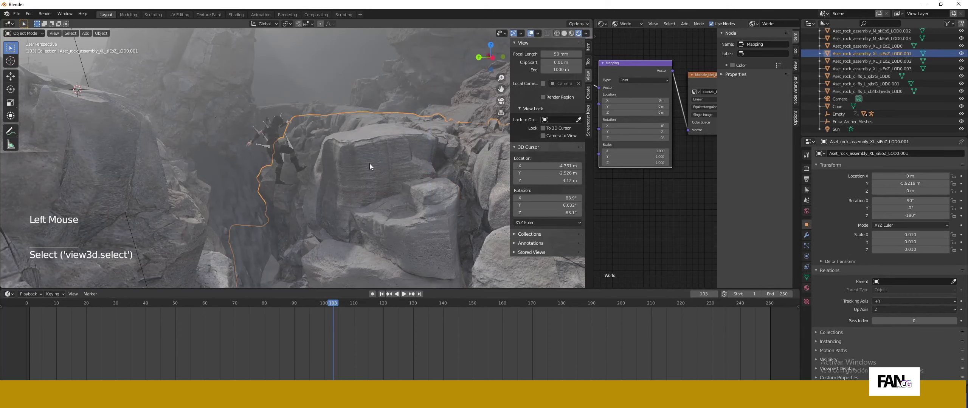
pyautogui.press('g')
pyautogui.press('z')
pyautogui.click(369, 197)
pyautogui.press('g')
pyautogui.press('r')
pyautogui.press('z')
pyautogui.click(391, 198)
# - Shift the landing rock along X and readjust its height at frame 107 to fit under the character's feet
pyautogui.moveTo(392, 198); pyautogui.dragTo(347, 179, button='middle')
pyautogui.press('g')
pyautogui.press('x')
pyautogui.click(410, 206)
pyautogui.moveTo(338, 304)
pyautogui.mouseDown()
pyautogui.moveTo(358, 306)
pyautogui.moveTo(243, 305)
pyautogui.moveTo(345, 305)
pyautogui.mouseUp()
pyautogui.press('g')
pyautogui.press('z')
pyautogui.click(346, 227)
# - Move the pointed rock assembly near the landing area along Z
pyautogui.scroll(-3, 416, 215)
pyautogui.moveTo(382, 197); pyautogui.dragTo(410, 132, button='middle')
pyautogui.click(401, 161)
pyautogui.press('g')
pyautogui.press('z')
pyautogui.click(402, 159)
pyautogui.click(407, 61)
pyautogui.scroll(-4, 409, 151)
pyautogui.moveTo(409, 174); pyautogui.dragTo(404, 162, button='middle')
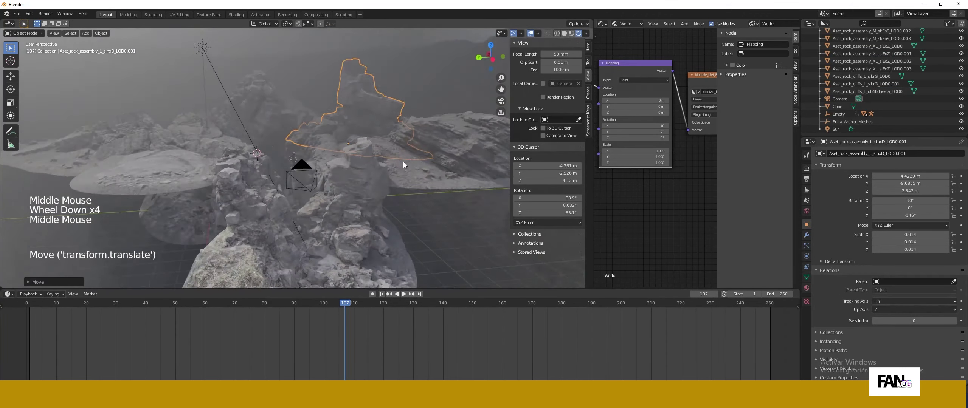
# - Play the animation from the first frame to check the jump against the repositioned rocks
pyautogui.scroll(5, 340, 170)
pyautogui.moveTo(295, 176); pyautogui.dragTo(272, 178, button='middle')
pyautogui.keyDown('shift'); pyautogui.moveTo(295, 167); pyautogui.dragTo(352, 162, button='middle'); pyautogui.keyUp('shift')
pyautogui.click(381, 125)
pyautogui.click(382, 295)
pyautogui.click(404, 294)
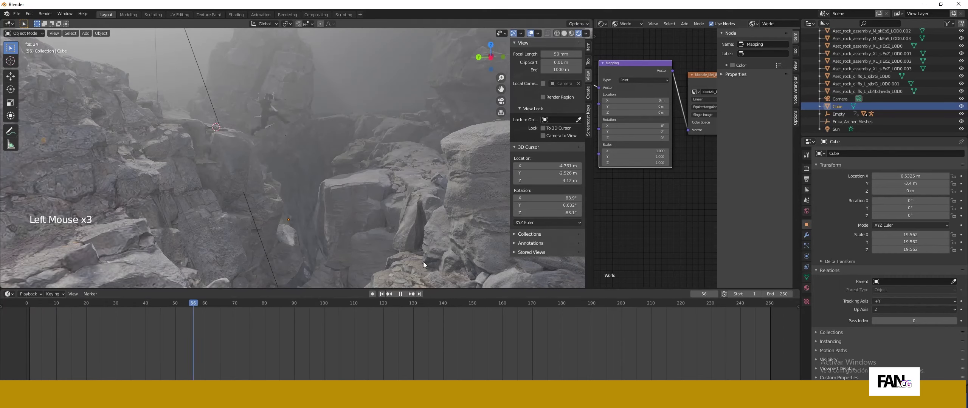
pyautogui.click(402, 296)
# - With auto keying on, keyframe the empty's height at frame 40 by moving it along Z, and play back the jump
pyautogui.click(839, 114)
pyautogui.click(334, 311)
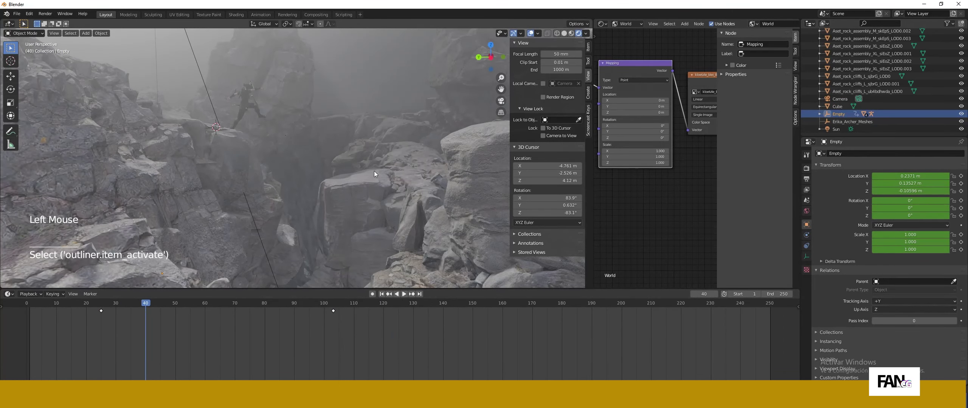
pyautogui.click(372, 294)
pyautogui.press('g')
pyautogui.press('z')
pyautogui.click(363, 212)
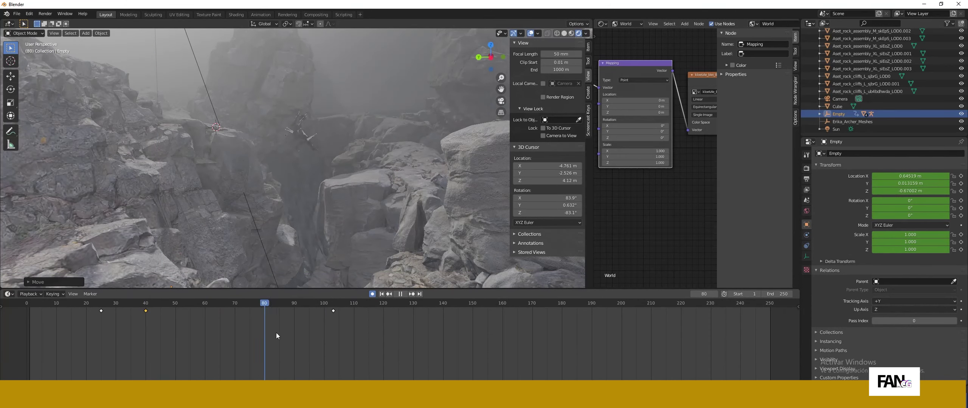
pyautogui.click(382, 294)
pyautogui.click(404, 294)
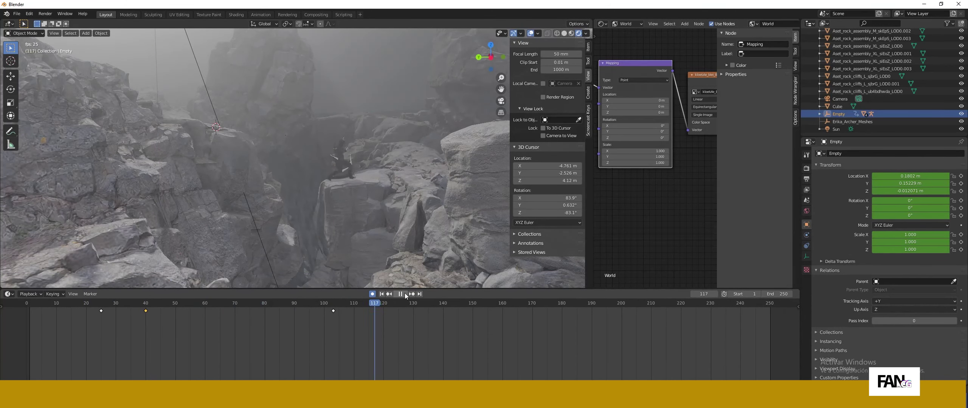
pyautogui.click(413, 99)
pyautogui.click(400, 295)
pyautogui.moveTo(373, 167); pyautogui.dragTo(374, 171, button='middle')
# - Review the jump from the first frame through the camera view
pyautogui.press('KP_0')
pyautogui.scroll(-4, 374, 171)
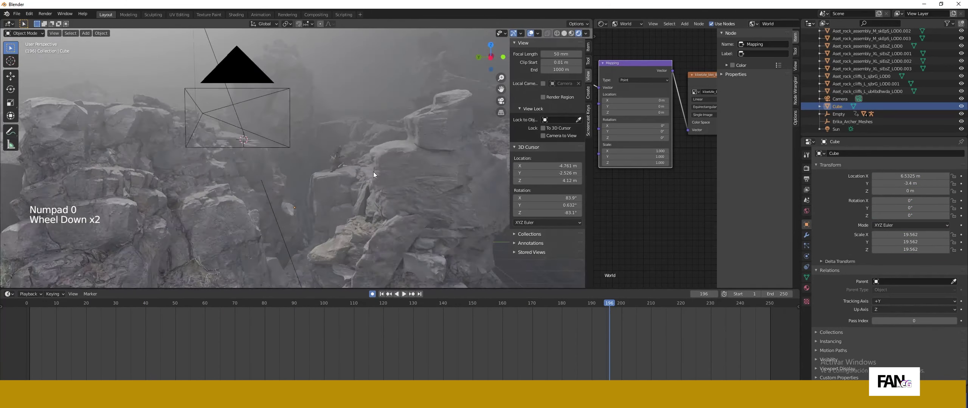
pyautogui.press('KP_0')
pyautogui.click(382, 294)
pyautogui.click(404, 294)
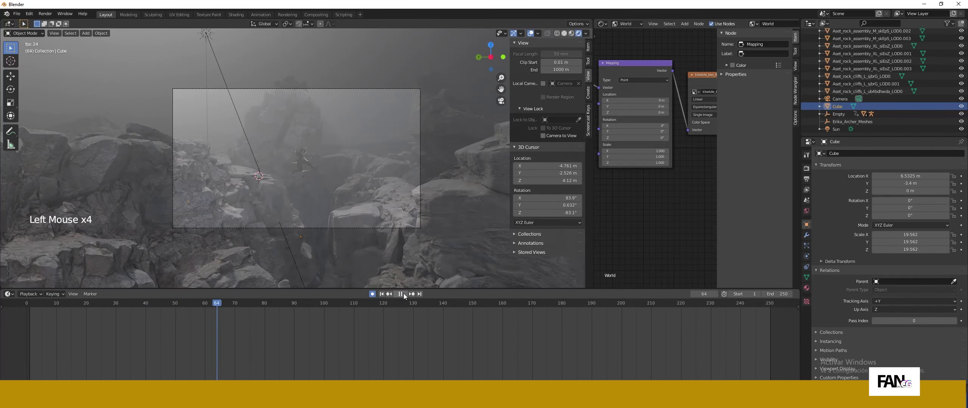
pyautogui.doubleClick(403, 294)
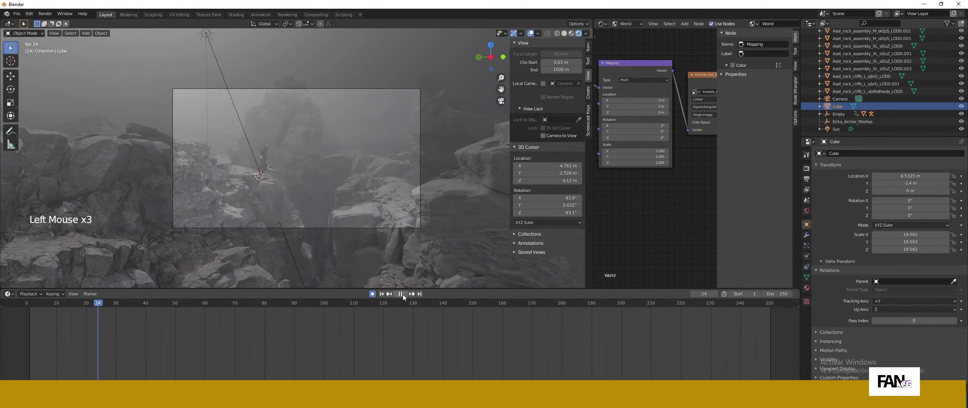
pyautogui.click(403, 295)
# - Shift the empty's landing keyframe to frame 102, adjust its position along X and play back the animation
pyautogui.click(839, 114)
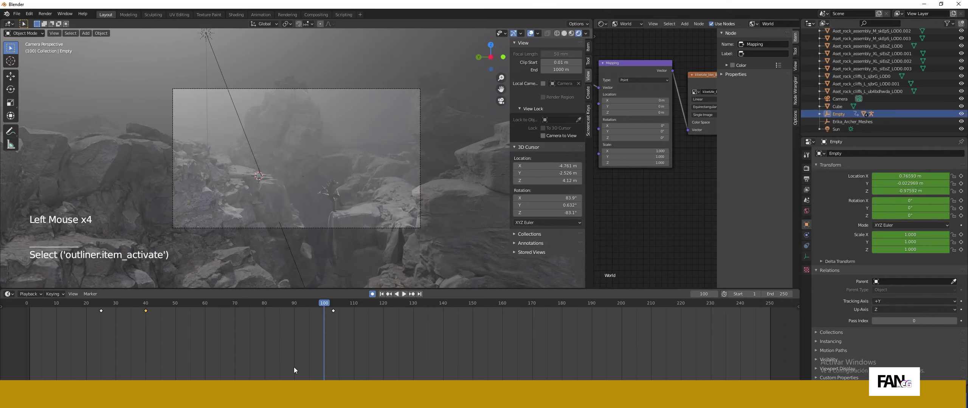
pyautogui.click(328, 304)
pyautogui.moveTo(328, 304); pyautogui.dragTo(330, 306)
pyautogui.moveTo(334, 310); pyautogui.dragTo(330, 311)
pyautogui.press('g')
pyautogui.press('x')
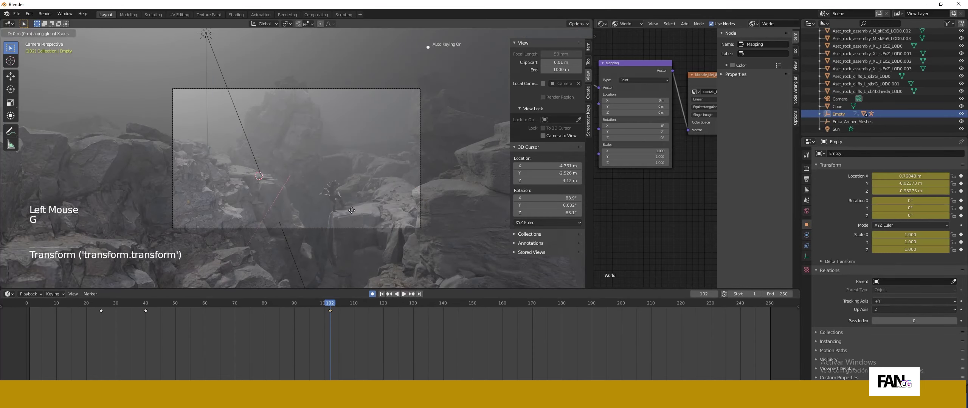
pyautogui.click(332, 306)
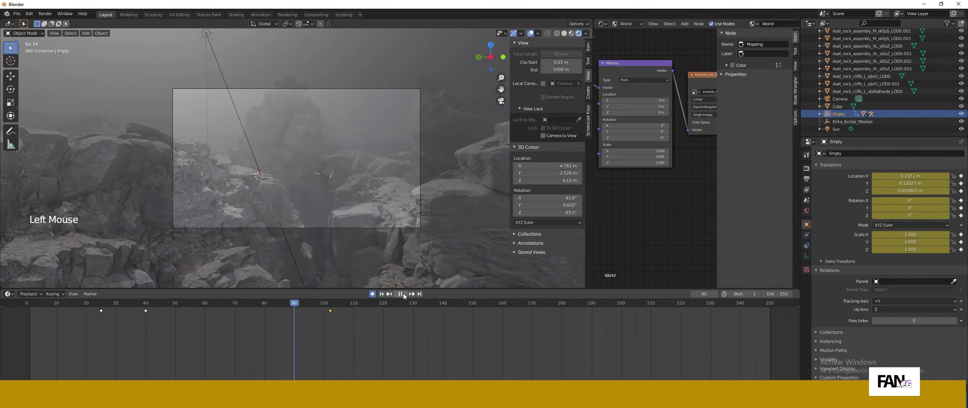
pyautogui.click(403, 294)
# - Move the landing rock along X and Z to line it up with the character at frame 102
pyautogui.click(358, 210)
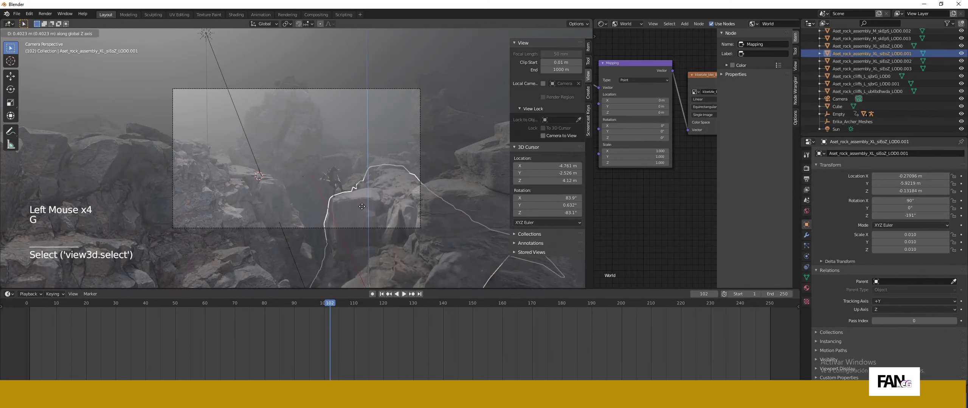
pyautogui.press('g')
pyautogui.press('x')
pyautogui.press('z')
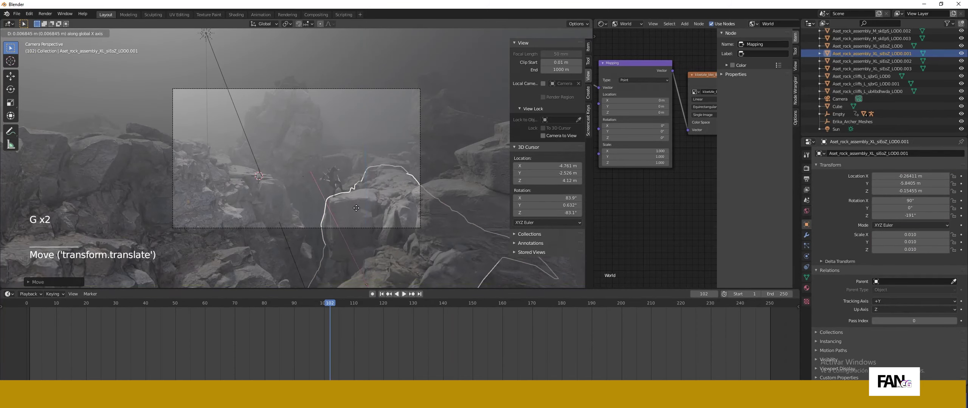
pyautogui.click(400, 261)
pyautogui.scroll(5, 404, 265)
pyautogui.press('g')
pyautogui.press('z')
pyautogui.click(406, 267)
# - Fine-tune the landing rock's height at frame 107 to meet the character's feet, and return to the camera view
pyautogui.click(404, 295)
pyautogui.moveTo(349, 307); pyautogui.dragTo(344, 307)
pyautogui.scroll(4, 361, 212)
pyautogui.moveTo(358, 227); pyautogui.dragTo(435, 236, button='middle')
pyautogui.press('g')
pyautogui.press('z')
pyautogui.click(436, 234)
pyautogui.scroll(-5, 416, 243)
pyautogui.press('KP_0')
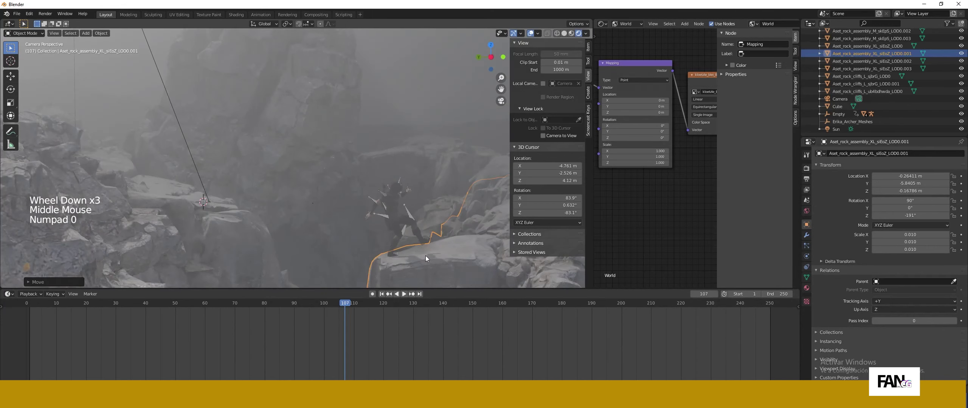
# - Play the jump through the camera to check the landing, and return to the first frame
pyautogui.scroll(-4, 425, 256)
pyautogui.click(382, 294)
pyautogui.click(404, 295)
pyautogui.click(453, 266)
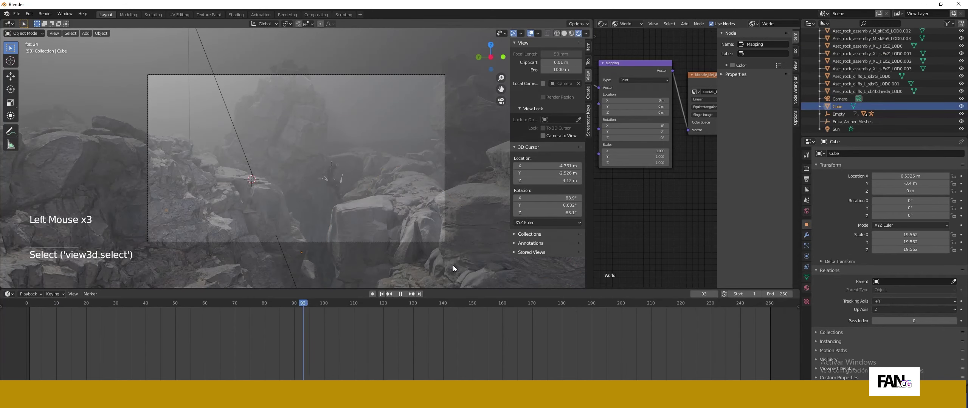
pyautogui.click(400, 295)
pyautogui.click(382, 294)
# - Lock the camera to the view, enable auto keying and reframe the camera at frame 1
pyautogui.click(543, 135)
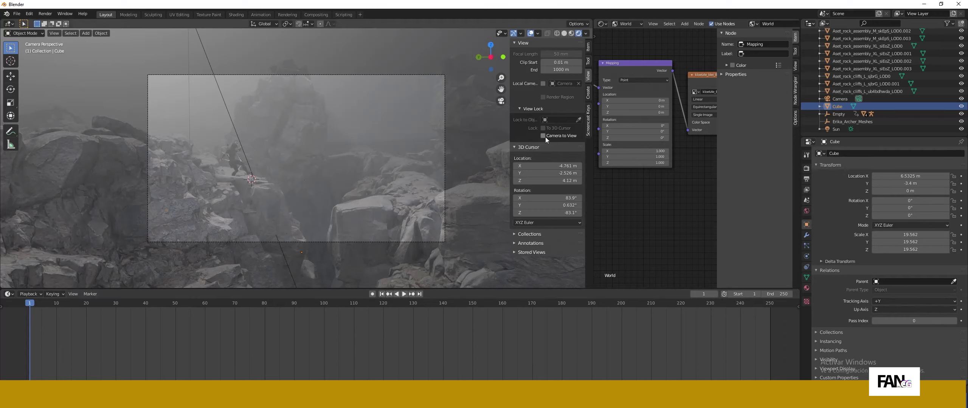
pyautogui.click(372, 294)
pyautogui.keyDown('ctrl'); pyautogui.moveTo(323, 223); pyautogui.dragTo(320, 242, button='middle'); pyautogui.keyUp('ctrl')
pyautogui.keyDown('ctrl'); pyautogui.click(321, 242); pyautogui.keyUp('ctrl')
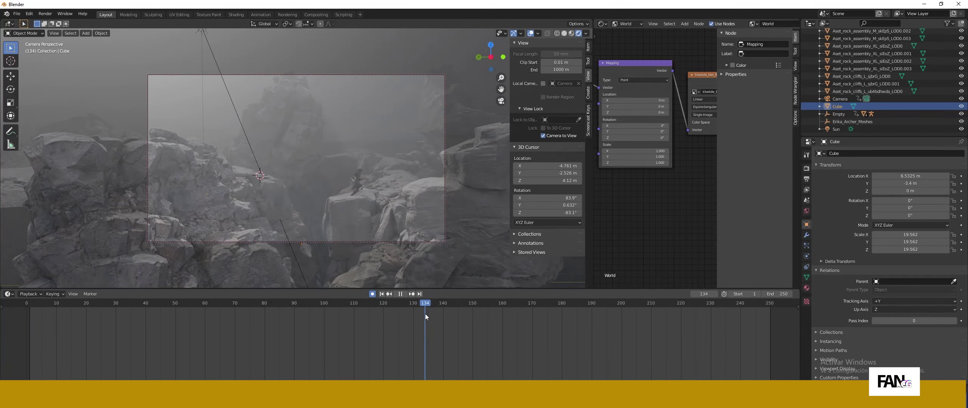
# - Set the animation's end frame to 135
pyautogui.moveTo(425, 314); pyautogui.dragTo(429, 315)
pyautogui.click(778, 294)
pyautogui.write('135')
pyautogui.press('Return')
# - Select the camera and keyframe its framing of the landed character at frame 135
pyautogui.keyDown('ctrl'); pyautogui.moveTo(358, 227); pyautogui.dragTo(351, 208, button='middle'); pyautogui.keyUp('ctrl')
pyautogui.scroll(5, 869, 91)
pyautogui.scroll(-11, 870, 91)
pyautogui.click(840, 99)
pyautogui.keyDown('shift'); pyautogui.moveTo(351, 208); pyautogui.dragTo(342, 206, button='middle'); pyautogui.keyUp('shift')
# - Try a different camera angle on the character at frame 65
pyautogui.moveTo(422, 309); pyautogui.dragTo(220, 328)
pyautogui.moveTo(302, 212); pyautogui.dragTo(288, 285, button='middle')
pyautogui.scroll(4, 388, 230)
pyautogui.scroll(-4, 387, 230)
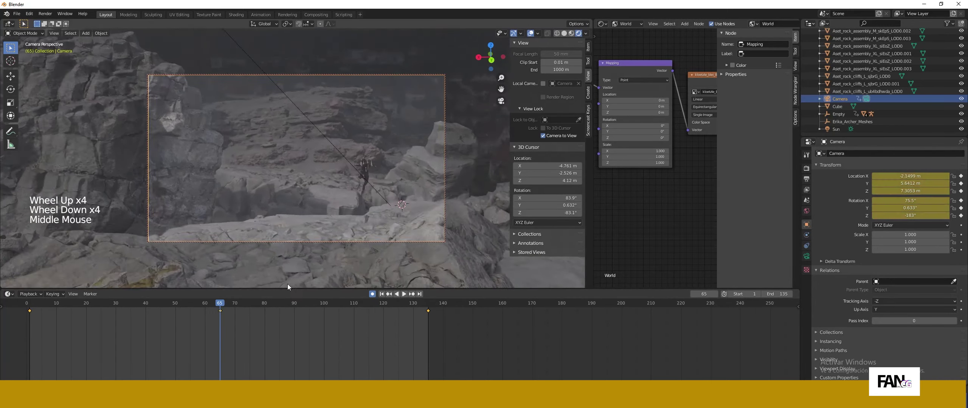
# - Try reframing the camera at the start and delete the camera keyframes before frame 135
pyautogui.click(28, 321)
pyautogui.scroll(-20, 328, 147)
pyautogui.keyDown('shift'); pyautogui.moveTo(236, 199); pyautogui.dragTo(325, 181, button='middle'); pyautogui.keyUp('shift')
pyautogui.scroll(4, 293, 165)
pyautogui.scroll(1, 294, 166)
pyautogui.moveTo(280, 185); pyautogui.dragTo(338, 208, button='middle')
pyautogui.moveTo(30, 314); pyautogui.dragTo(449, 314)
pyautogui.press('Delete')
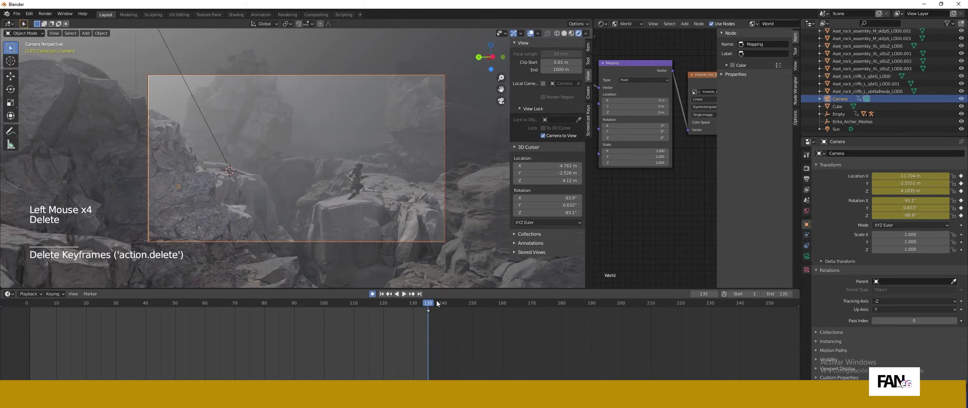
# - Keyframe new camera framings at frames 67 and 1, and play back the camera move
pyautogui.moveTo(229, 329); pyautogui.dragTo(226, 326)
pyautogui.moveTo(261, 232)
pyautogui.mouseDown(button='middle')
pyautogui.moveTo(280, 232)
pyautogui.moveTo(279, 222)
pyautogui.moveTo(276, 230)
pyautogui.mouseUp(button='middle')
pyautogui.click(276, 312)
pyautogui.moveTo(277, 306); pyautogui.dragTo(30, 307)
pyautogui.keyDown('ctrl'); pyautogui.moveTo(242, 177); pyautogui.dragTo(252, 211, button='middle'); pyautogui.keyUp('ctrl')
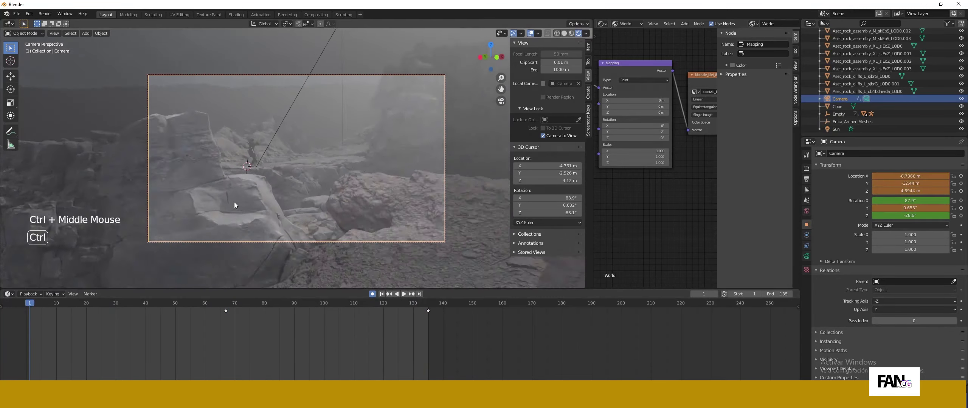
pyautogui.click(413, 320)
pyautogui.click(403, 296)
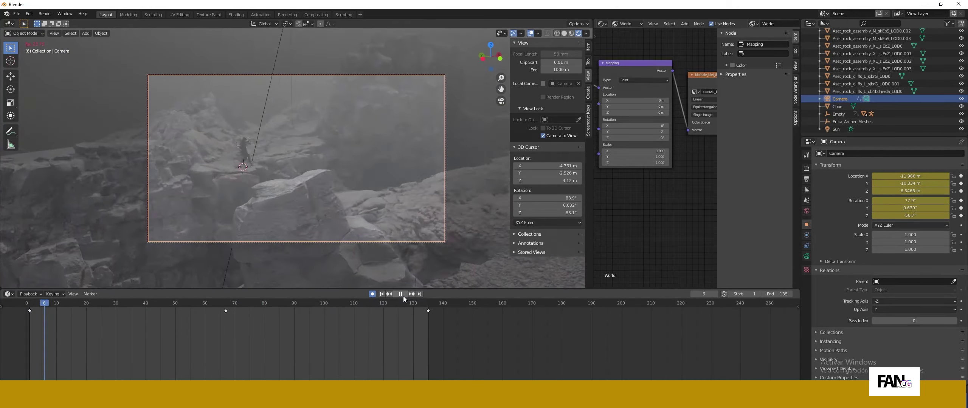
pyautogui.click(403, 296)
# - Adjust the camera angle around frame 68 and play back the shot
pyautogui.click(229, 306)
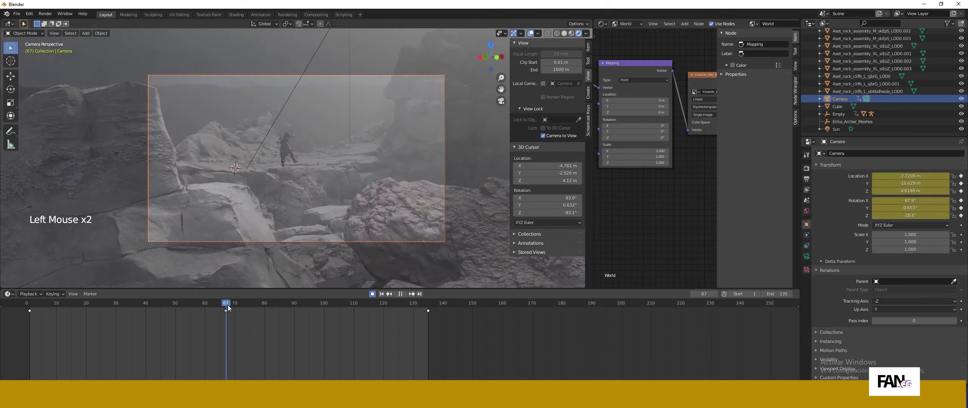
pyautogui.click(221, 320)
pyautogui.moveTo(251, 224); pyautogui.dragTo(313, 218, button='middle')
pyautogui.click(225, 304)
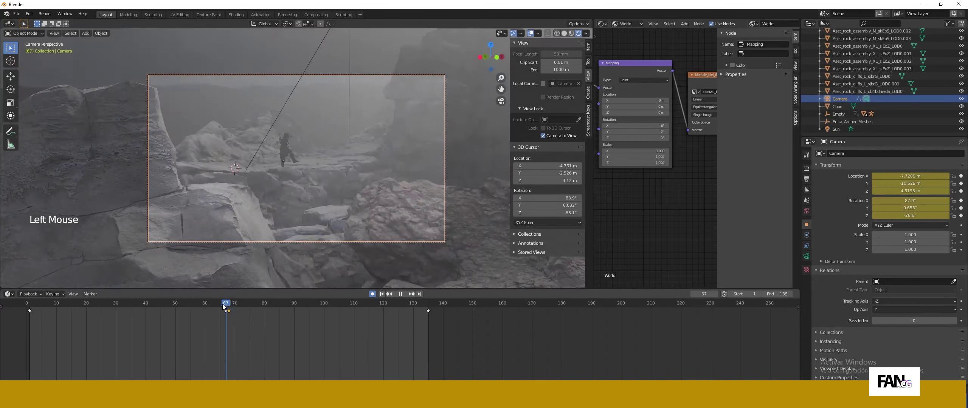
pyautogui.click(403, 295)
pyautogui.click(403, 295)
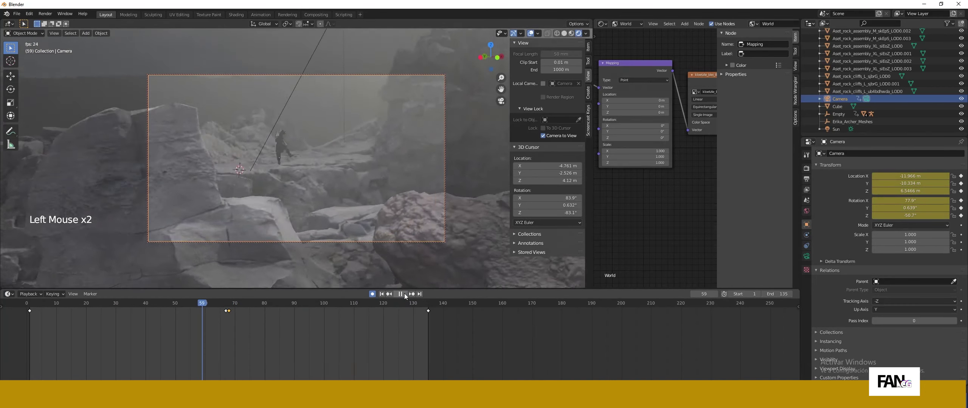
# - Reposition and turn the camera at frame 135 to frame the character on the landing rock
pyautogui.click(404, 295)
pyautogui.click(428, 304)
pyautogui.moveTo(334, 234); pyautogui.dragTo(400, 223, button='middle')
pyautogui.keyDown('ctrl'); pyautogui.moveTo(412, 223); pyautogui.dragTo(390, 210, button='middle'); pyautogui.keyUp('ctrl')
pyautogui.moveTo(389, 211); pyautogui.dragTo(370, 208, button='middle')
pyautogui.keyDown('shift'); pyautogui.moveTo(370, 208); pyautogui.dragTo(344, 189, button='middle'); pyautogui.keyUp('shift')
pyautogui.moveTo(348, 187)
pyautogui.keyDown('ctrl'); pyautogui.mouseDown(button='middle')
pyautogui.moveTo(361, 199)
pyautogui.moveTo(352, 193)
pyautogui.mouseUp(button='middle'); pyautogui.keyUp('ctrl')
pyautogui.moveTo(351, 192); pyautogui.dragTo(324, 216, button='middle')
pyautogui.moveTo(324, 216); pyautogui.dragTo(315, 210, button='middle')
# - Scrub and play the camera animation to check the move towards the landing
pyautogui.click(380, 307)
pyautogui.moveTo(379, 304); pyautogui.dragTo(422, 306)
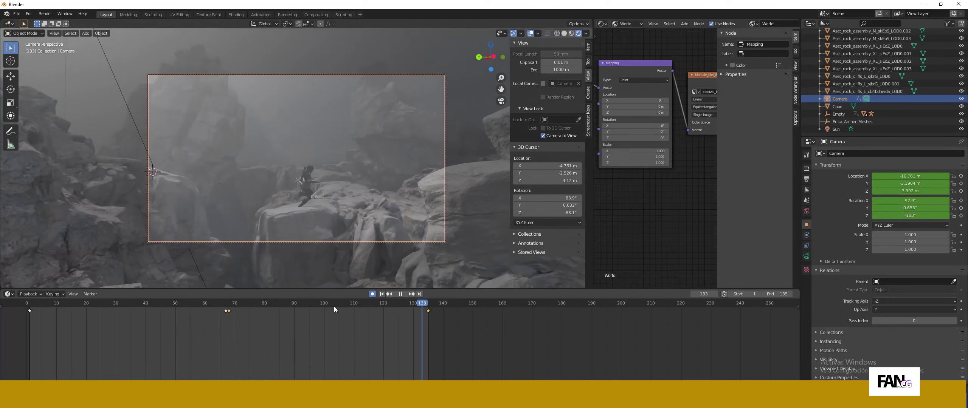
pyautogui.click(403, 295)
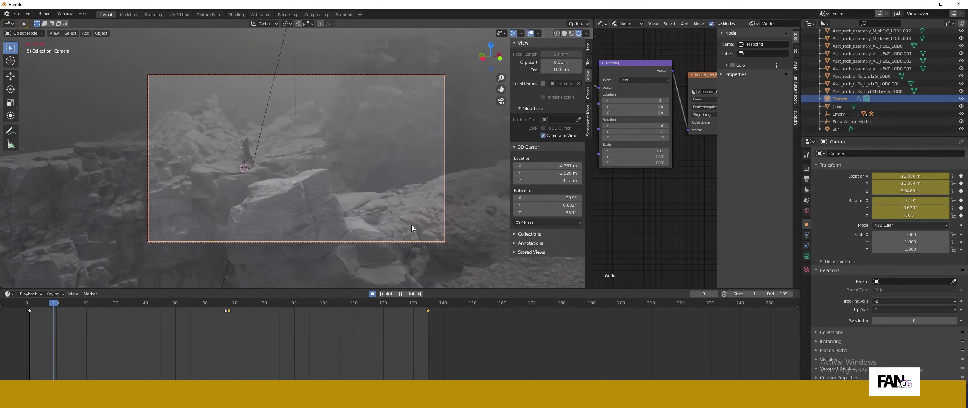
pyautogui.click(403, 295)
pyautogui.click(334, 114)
# - Pull the camera to a new framing at frame 135 and adjust its angle around frame 67
pyautogui.click(428, 305)
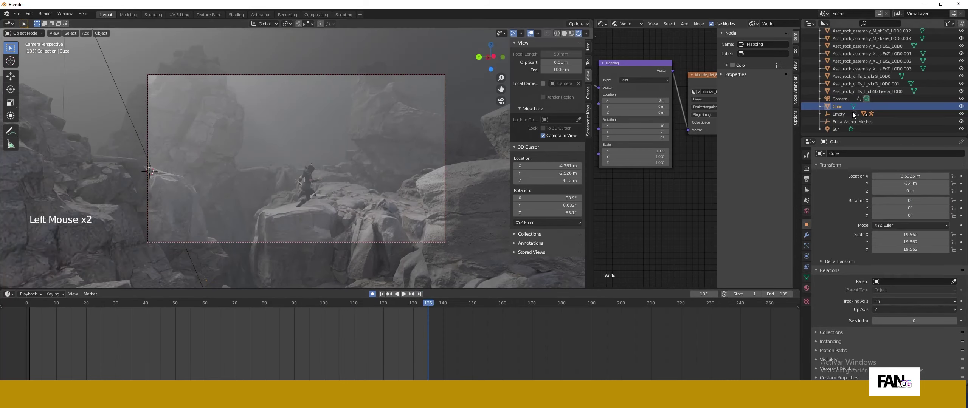
pyautogui.click(840, 100)
pyautogui.keyDown('ctrl'); pyautogui.moveTo(290, 281); pyautogui.dragTo(245, 216, button='middle'); pyautogui.keyUp('ctrl')
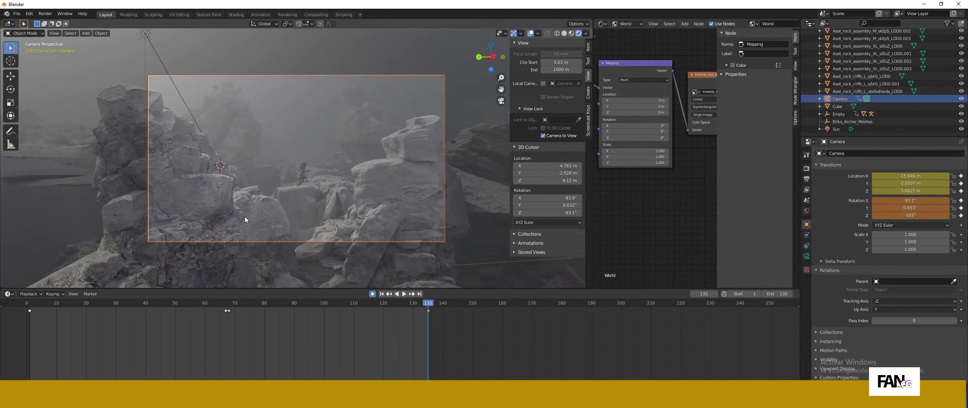
pyautogui.moveTo(427, 305); pyautogui.dragTo(223, 355)
pyautogui.moveTo(307, 242); pyautogui.dragTo(287, 228, button='middle')
# - Turn and dolly the camera at frame 135 to reframe the landing character, and scrub to frame 142 to check the end
pyautogui.moveTo(230, 304); pyautogui.dragTo(429, 307)
pyautogui.moveTo(382, 264); pyautogui.dragTo(373, 212, button='middle')
pyautogui.keyDown('ctrl'); pyautogui.scroll(1, 372, 212); pyautogui.keyUp('ctrl')
pyautogui.keyDown('ctrl'); pyautogui.moveTo(372, 211); pyautogui.dragTo(342, 171, button='middle'); pyautogui.keyUp('ctrl')
pyautogui.click(428, 311)
pyautogui.moveTo(427, 304); pyautogui.dragTo(449, 307)
# - Shift the foreground rock wall beside the landing character along the X and Y axes and tilt it slightly
pyautogui.click(402, 238)
pyautogui.click(403, 238)
pyautogui.click(403, 238)
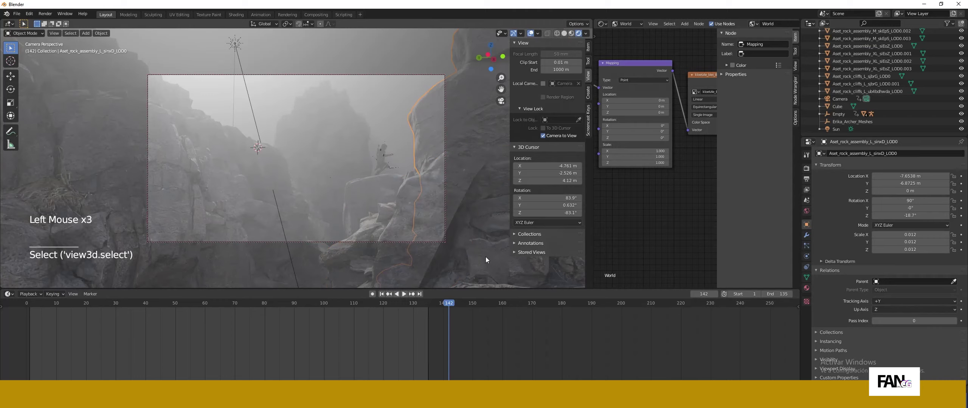
pyautogui.press('s')
pyautogui.press('y')
pyautogui.press('Escape')
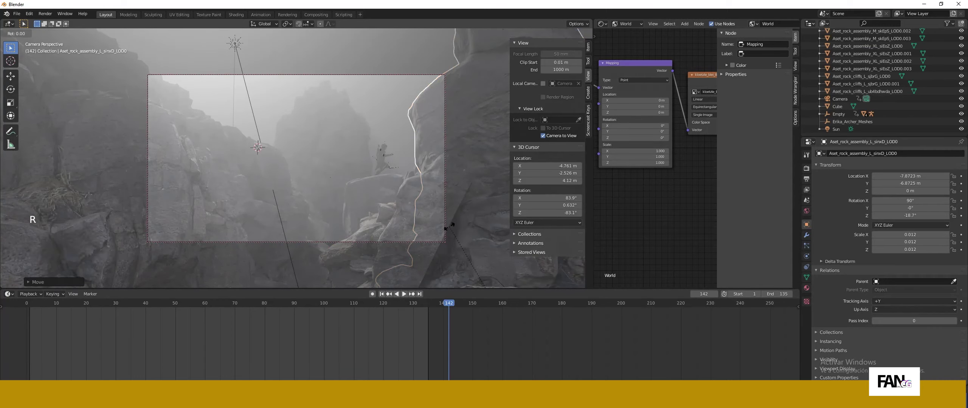
pyautogui.click(455, 223)
pyautogui.press('g')
pyautogui.press('y')
pyautogui.click(422, 220)
pyautogui.click(423, 221)
# - Move the foreground cliff rock along the Y axis to about -11.205 m while viewing frame 47
pyautogui.moveTo(450, 311); pyautogui.dragTo(227, 307)
pyautogui.click(429, 228)
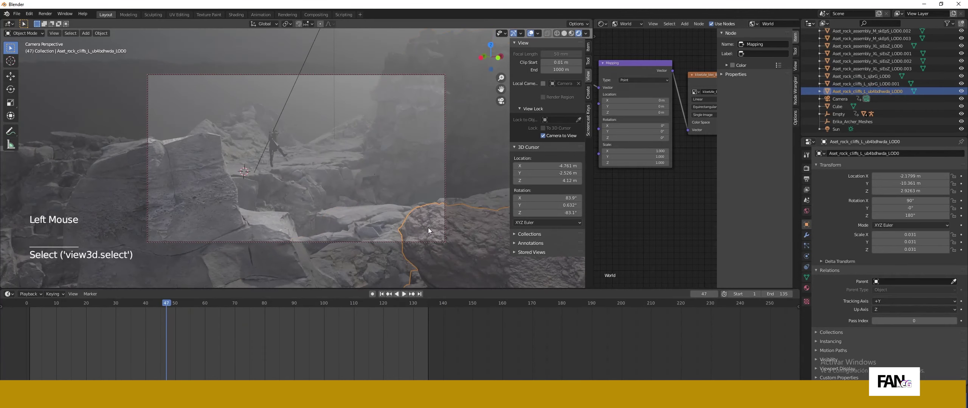
pyautogui.press('g')
pyautogui.click(32, 219)
# - Play back the adjusted shot and save the project as salto.blend
pyautogui.click(404, 294)
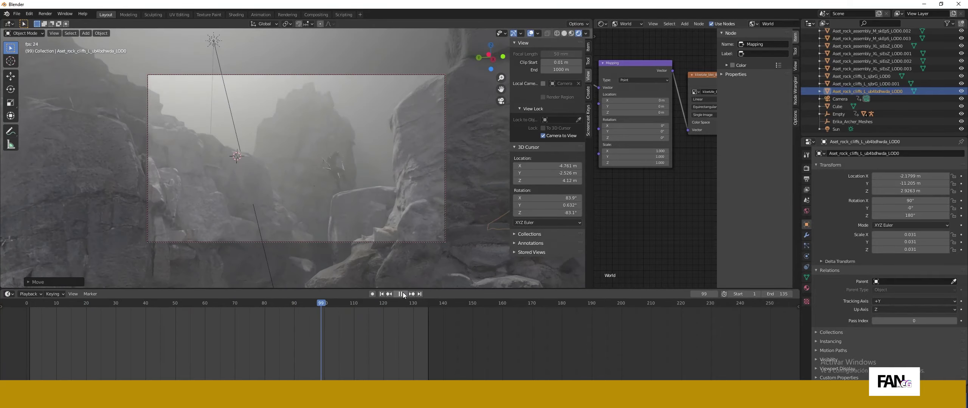
pyautogui.click(401, 294)
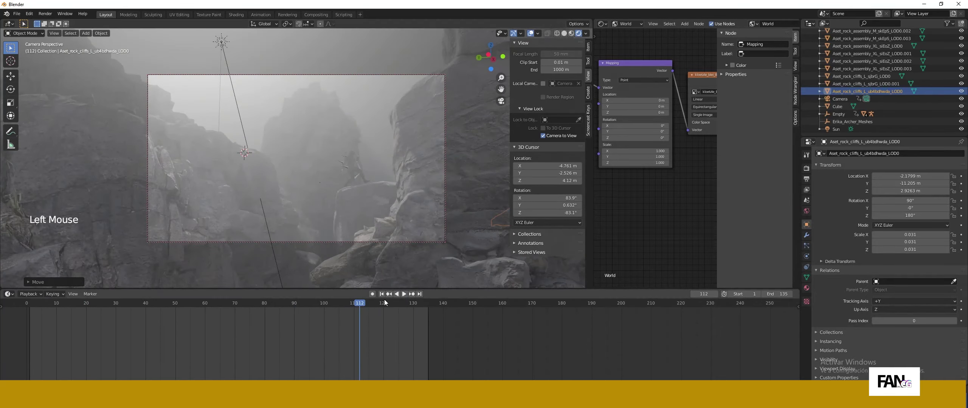
pyautogui.hotkey('ctrl', 's')
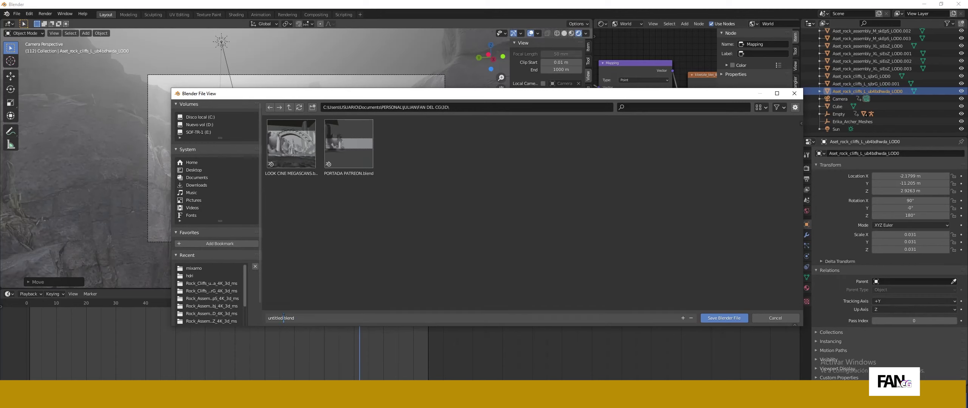
pyautogui.click(724, 318)
# - Duplicate the extra-large rock assembly behind the character's starting ledge, rotate the copy and move it towards the camera
pyautogui.click(341, 107)
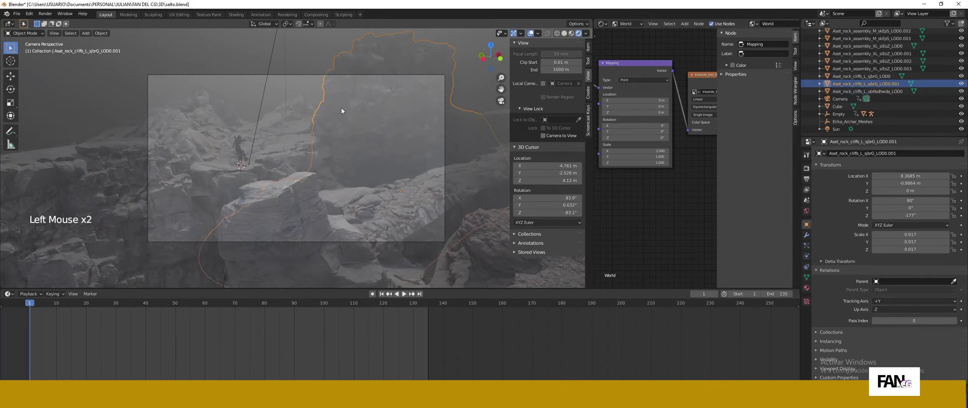
pyautogui.click(289, 224)
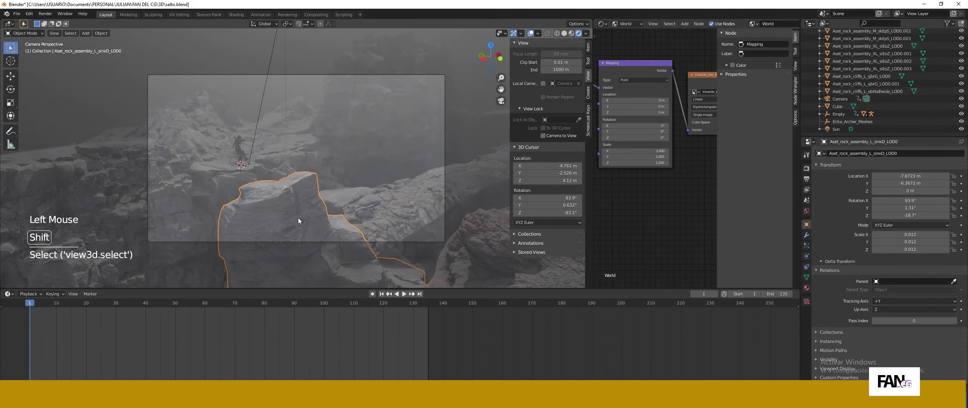
pyautogui.click(353, 120)
pyautogui.click(225, 188)
pyautogui.hotkey('shift', 'd')
pyautogui.press('g')
pyautogui.press('KP_0')
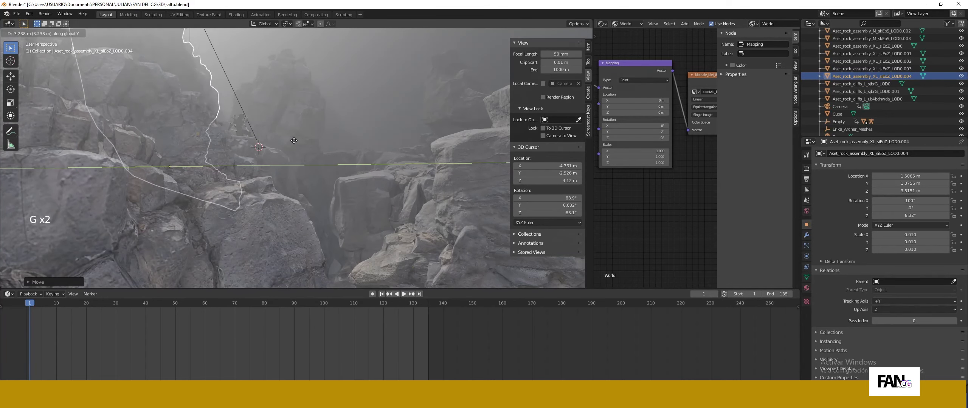
pyautogui.click(288, 149)
pyautogui.press('r')
pyautogui.click(334, 209)
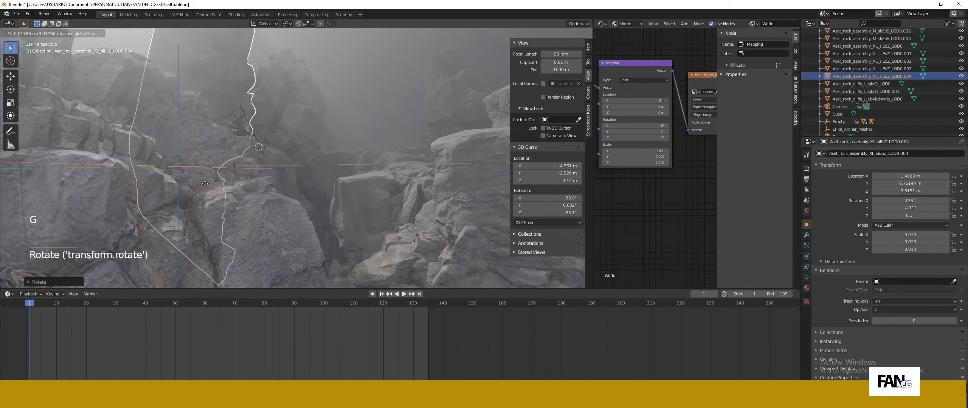
pyautogui.moveTo(232, 184); pyautogui.dragTo(212, 181, button='middle')
pyautogui.click(131, 145)
# - Scale the near cliff beside the starting ledge down to about 0.009 and shift it along the X axis
pyautogui.click(192, 210)
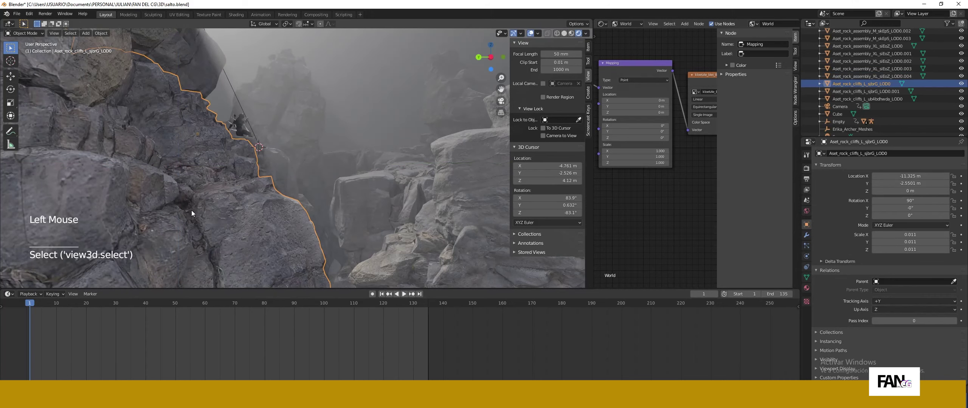
pyautogui.press('s')
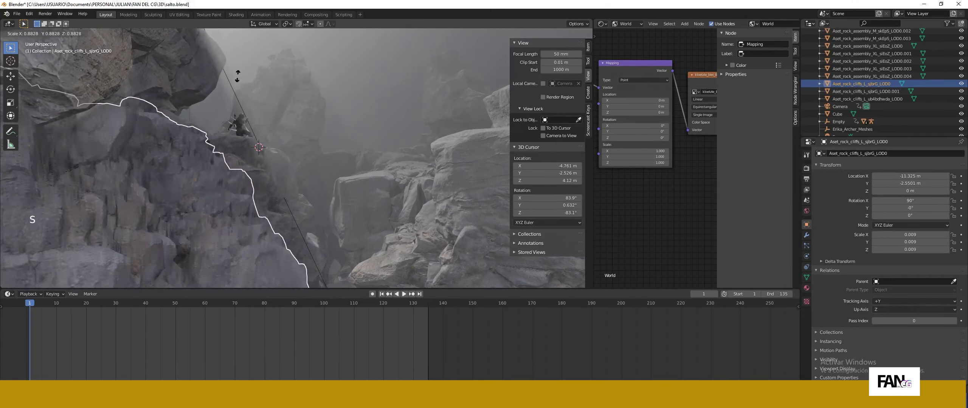
pyautogui.click(170, 284)
pyautogui.press('g')
pyautogui.press('x')
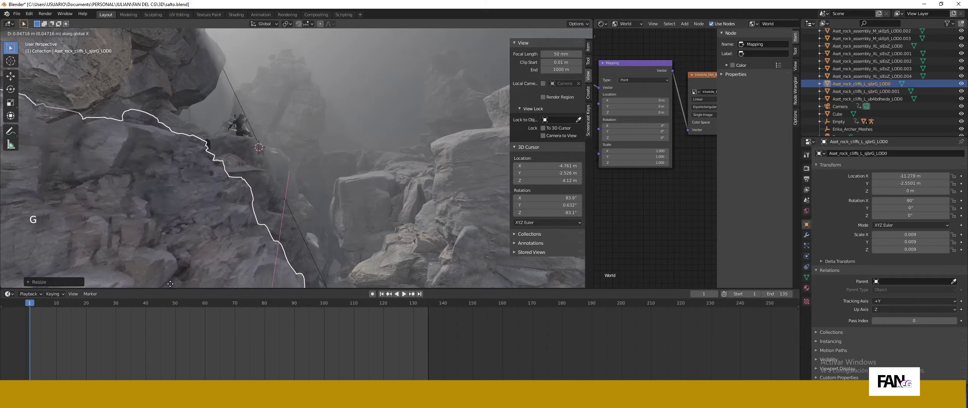
pyautogui.click(189, 174)
# - Rotate the duplicated extra-large rock and slide it along the Y axis beside the starting ledge
pyautogui.click(138, 104)
pyautogui.press('r')
pyautogui.click(141, 111)
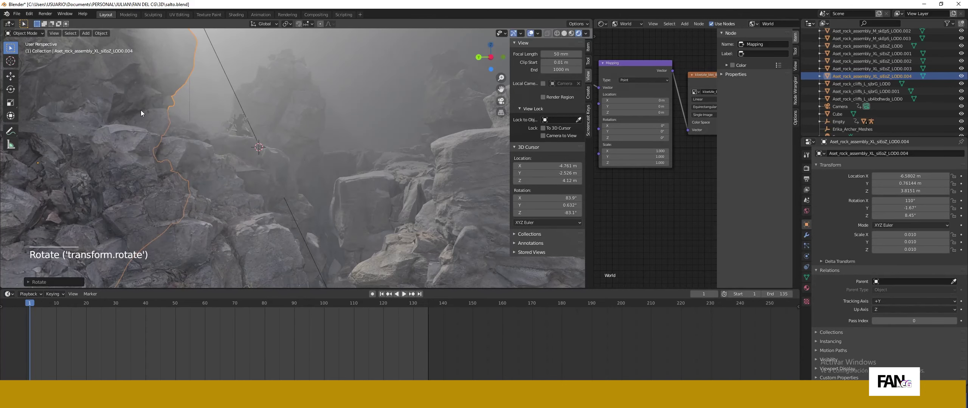
pyautogui.press('g')
pyautogui.press('y')
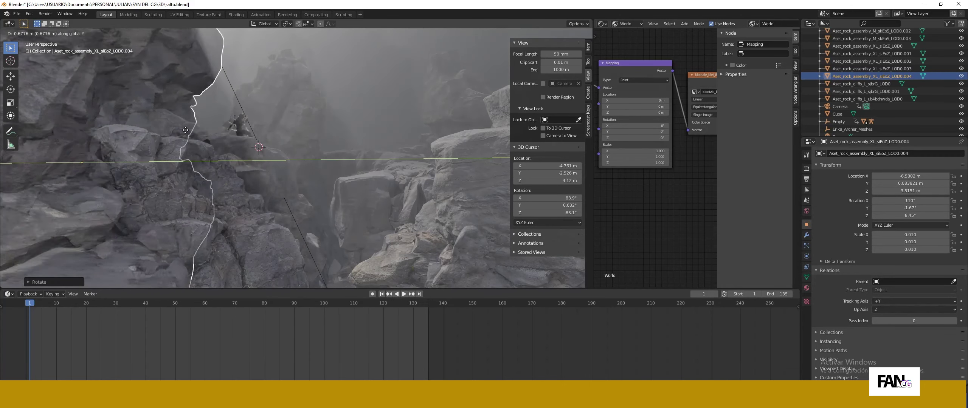
pyautogui.click(185, 130)
# - Play the shot through the camera from the first frame to check how the rearranged rocks frame the jump
pyautogui.click(351, 71)
pyautogui.click(406, 295)
pyautogui.click(406, 294)
pyautogui.press('KP_0')
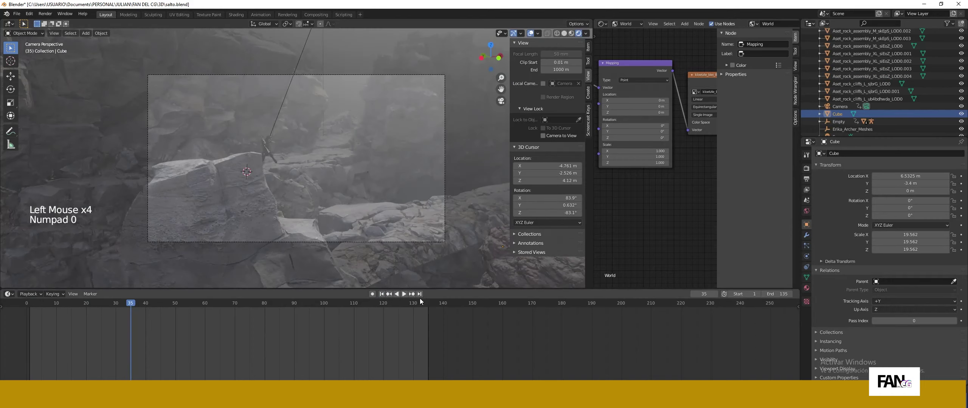
pyautogui.click(382, 295)
pyautogui.click(404, 294)
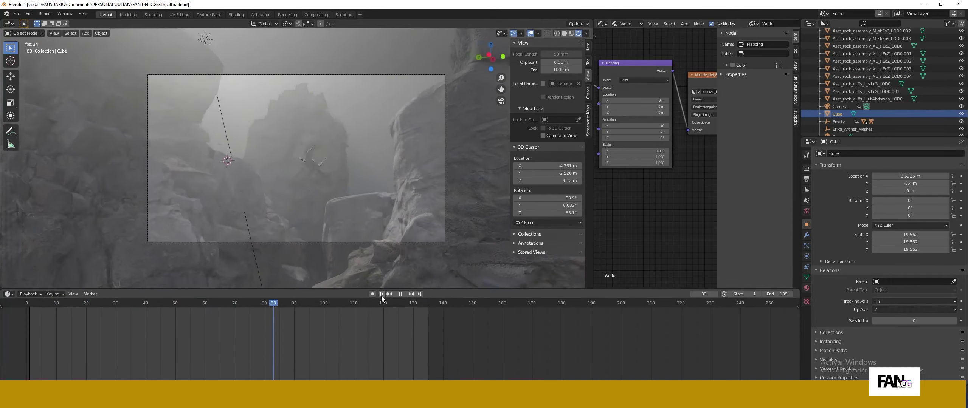
pyautogui.click(403, 295)
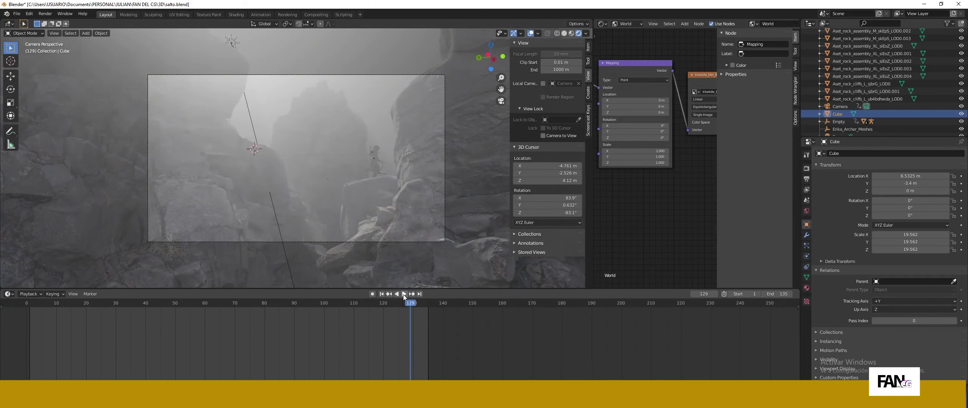
pyautogui.click(401, 229)
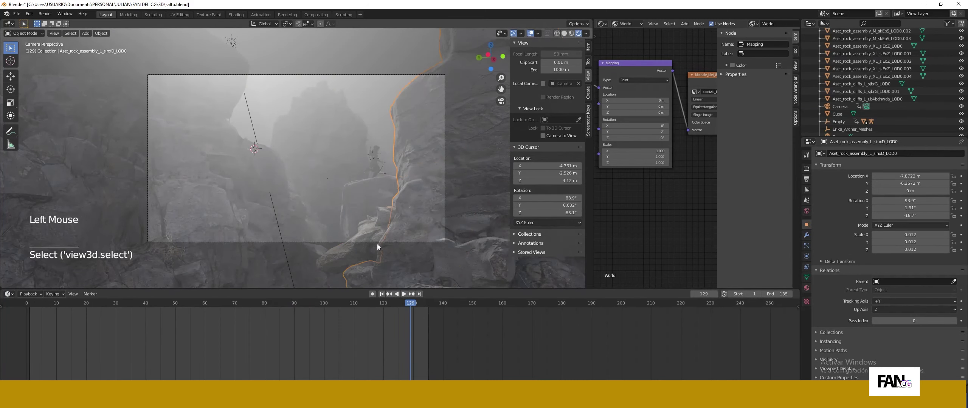
pyautogui.click(381, 294)
pyautogui.click(303, 87)
pyautogui.click(302, 87)
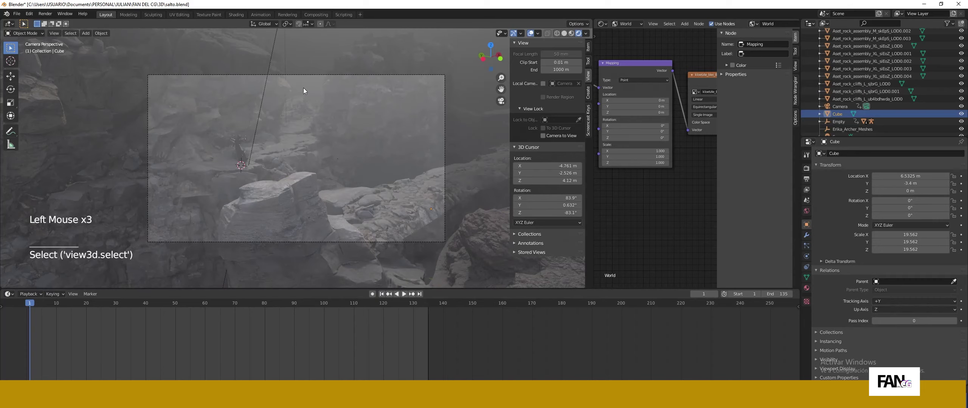
pyautogui.scroll(-12, 655, 158)
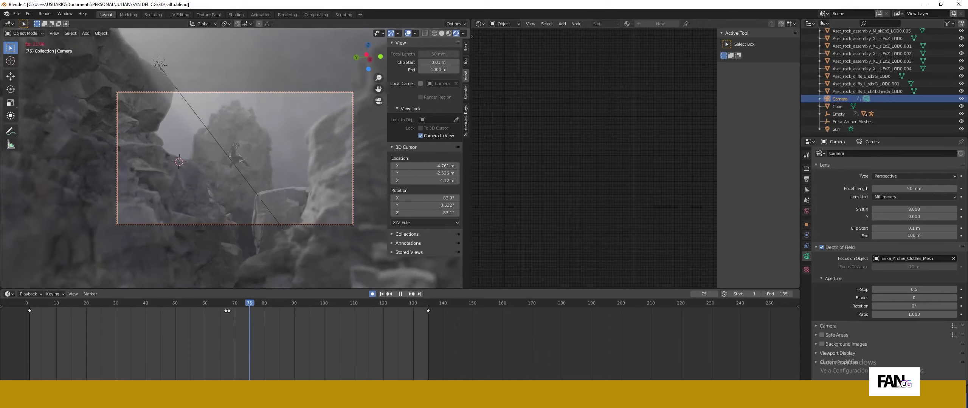
# - Reframe the camera at frame 135 and scrub the last frames to check the landing
pyautogui.click(400, 294)
pyautogui.click(420, 294)
pyautogui.keyDown('ctrl'); pyautogui.moveTo(300, 186); pyautogui.dragTo(306, 221, button='middle'); pyautogui.keyUp('ctrl')
pyautogui.click(396, 294)
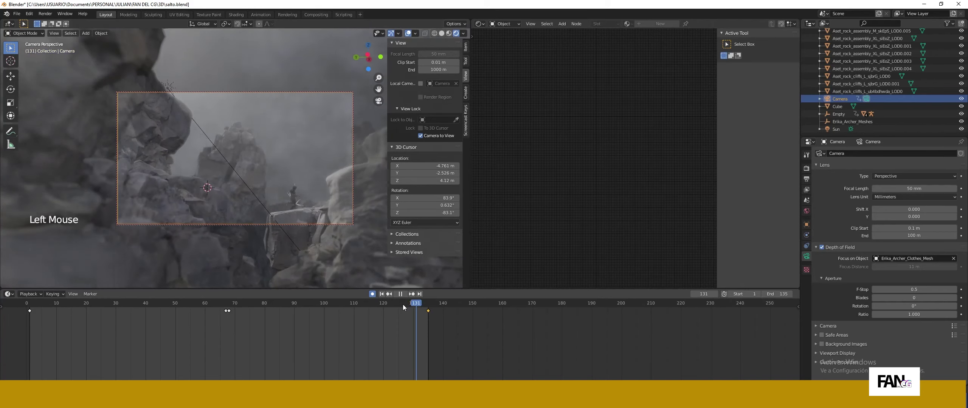
pyautogui.moveTo(402, 307); pyautogui.dragTo(426, 309)
# - Save the file and play the shot from the first frame, stopping at frame 70
pyautogui.click(325, 211)
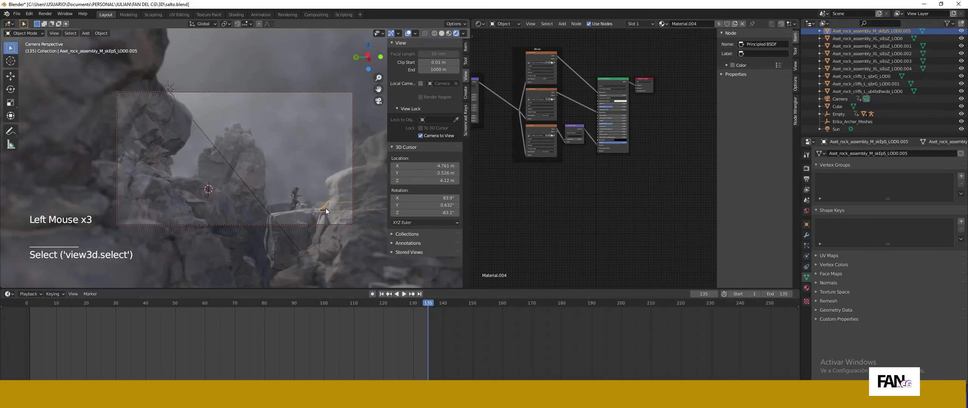
pyautogui.click(324, 187)
pyautogui.click(382, 294)
pyautogui.click(404, 295)
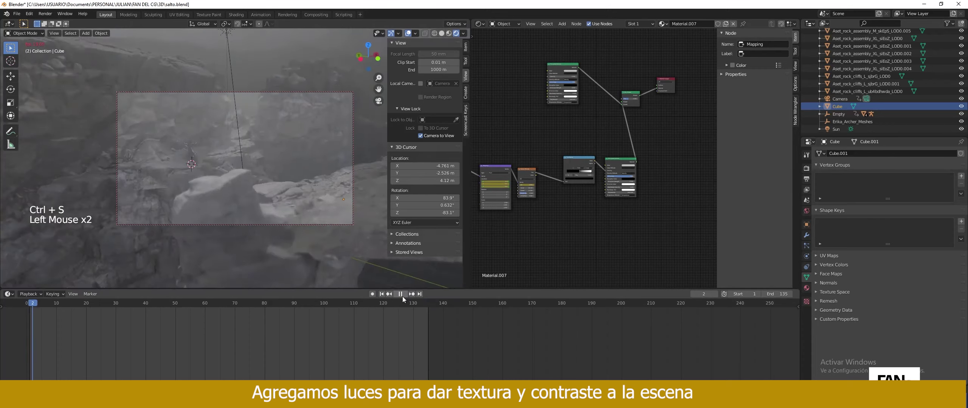
pyautogui.click(404, 295)
# - Add a point light to the scene and move it towards the jumping character
pyautogui.hotkey('shift', 'a')
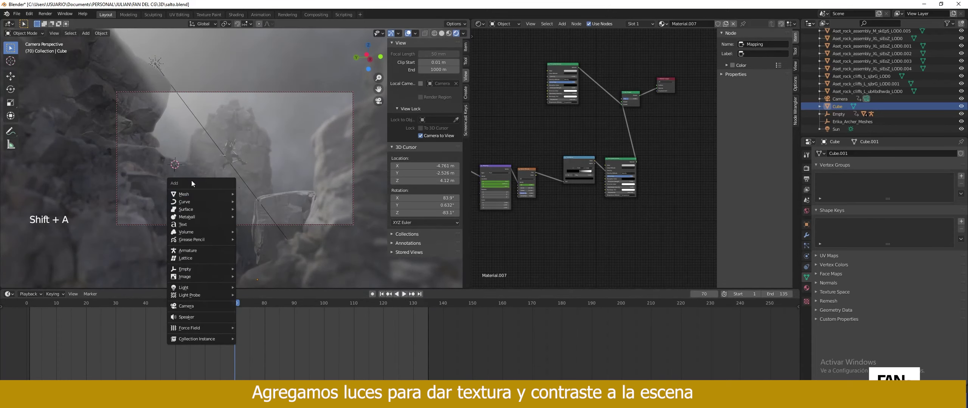
pyautogui.click(252, 287)
pyautogui.press('Return')
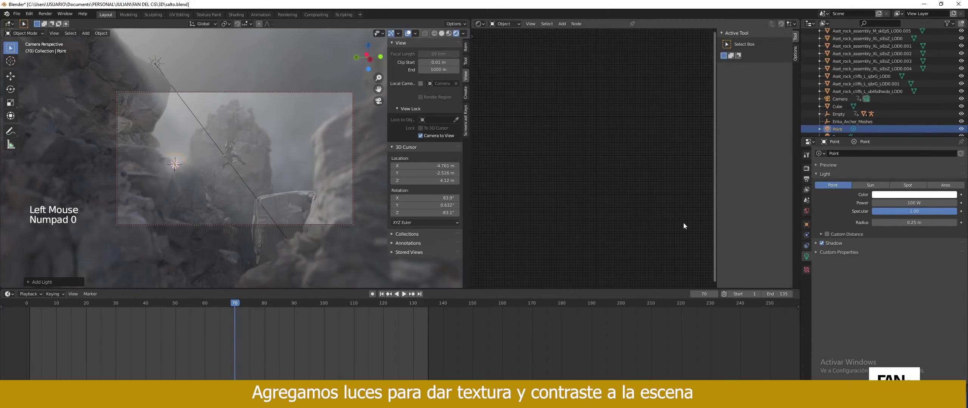
pyautogui.press('g')
pyautogui.click(226, 152)
# - Reposition the point light by the cliff edge in the background and raise its power to 500 W
pyautogui.moveTo(221, 154); pyautogui.dragTo(217, 189, button='middle')
pyautogui.scroll(-3, 217, 186)
pyautogui.moveTo(215, 181); pyautogui.dragTo(203, 170, button='middle')
pyautogui.press('g')
pyautogui.press('g')
pyautogui.click(261, 91)
pyautogui.press('g')
pyautogui.click(244, 56)
pyautogui.press('KP_0')
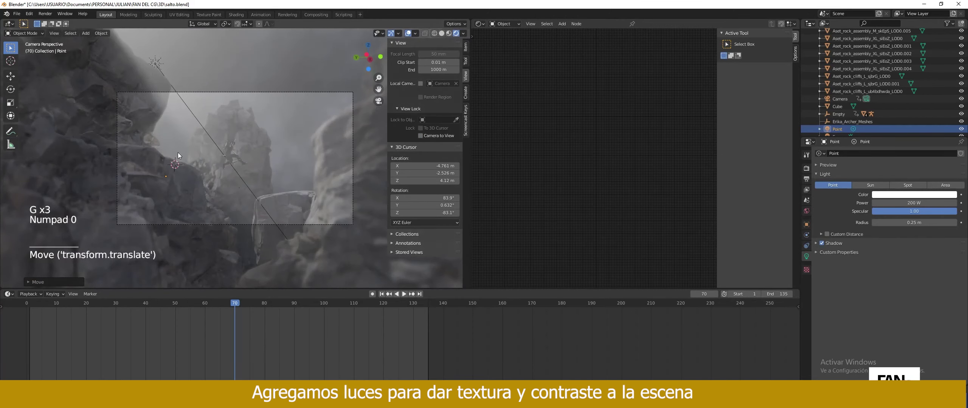
pyautogui.press('g')
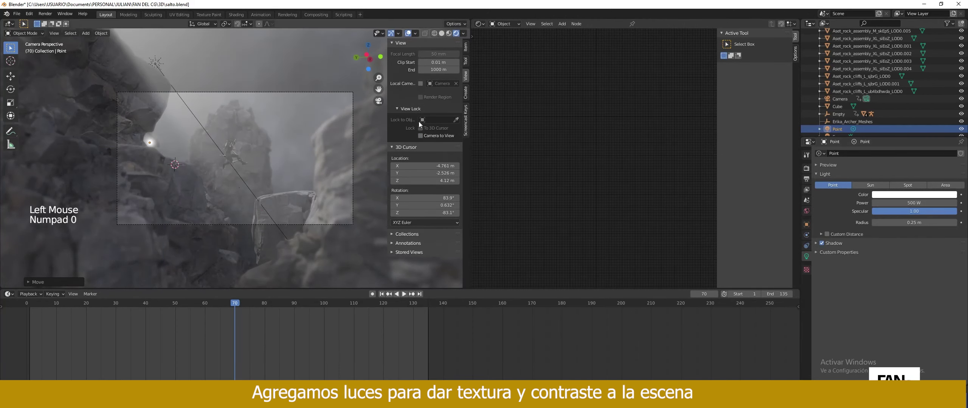
# - Enlarge the point light's radius to 4.26 m, enable its custom distance and set its power to 100000 W
pyautogui.moveTo(914, 246); pyautogui.dragTo(900, 223)
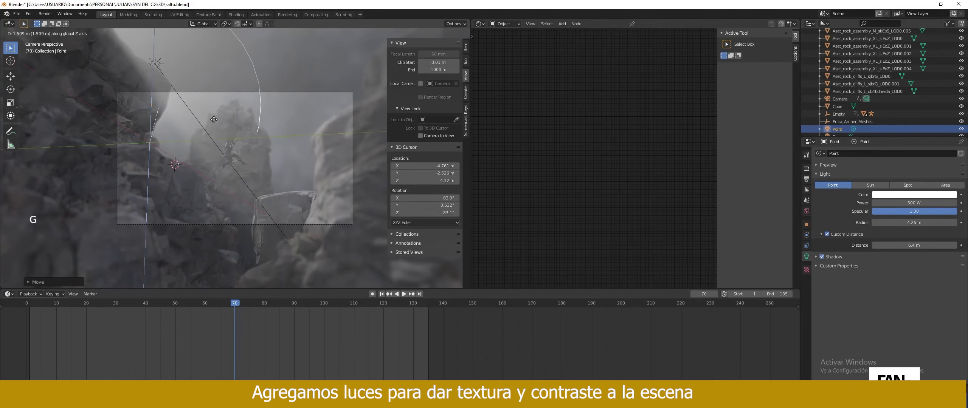
pyautogui.click(897, 203)
pyautogui.write('100000')
pyautogui.press('Return')
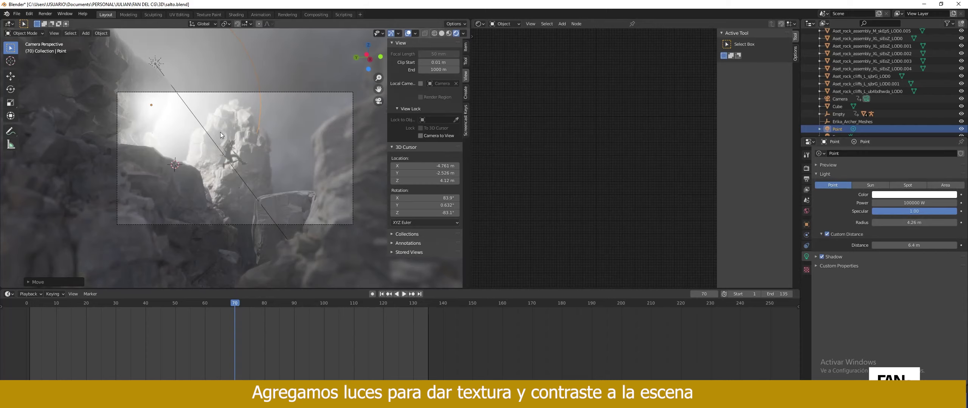
# - Move the point light along the Y axis and tint it pale pink, checking the lighting at frame 62
pyautogui.press('g')
pyautogui.press('y')
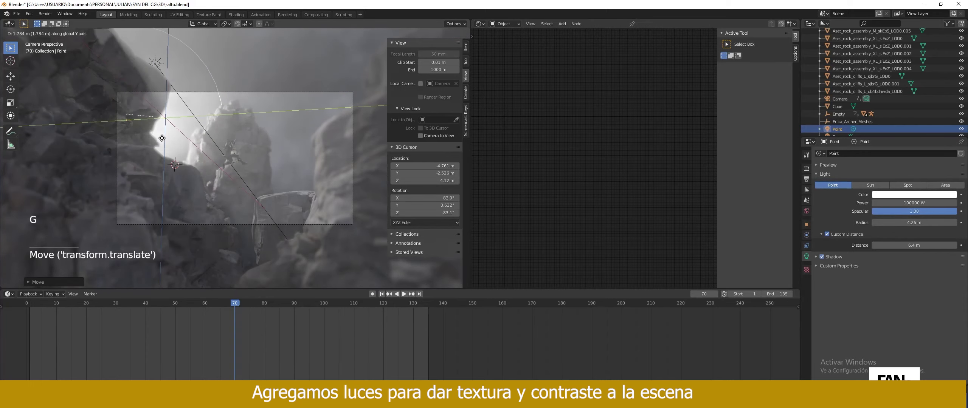
pyautogui.click(158, 139)
pyautogui.moveTo(915, 121); pyautogui.dragTo(921, 119)
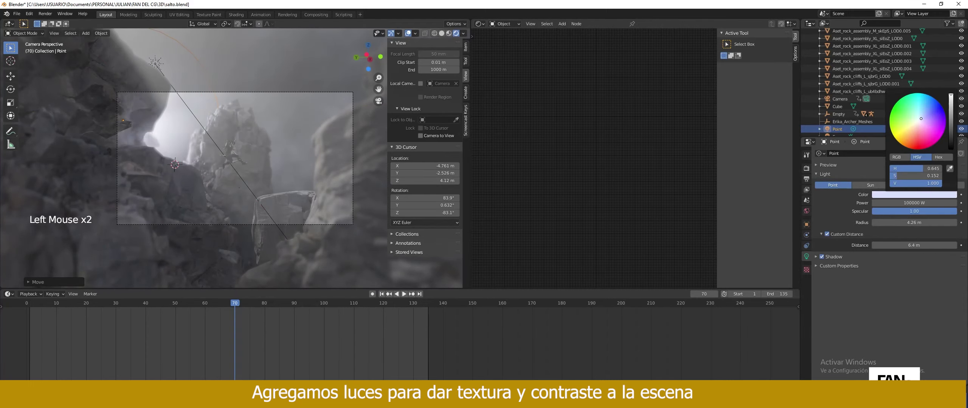
pyautogui.moveTo(235, 314); pyautogui.dragTo(211, 315)
pyautogui.doubleClick(278, 85)
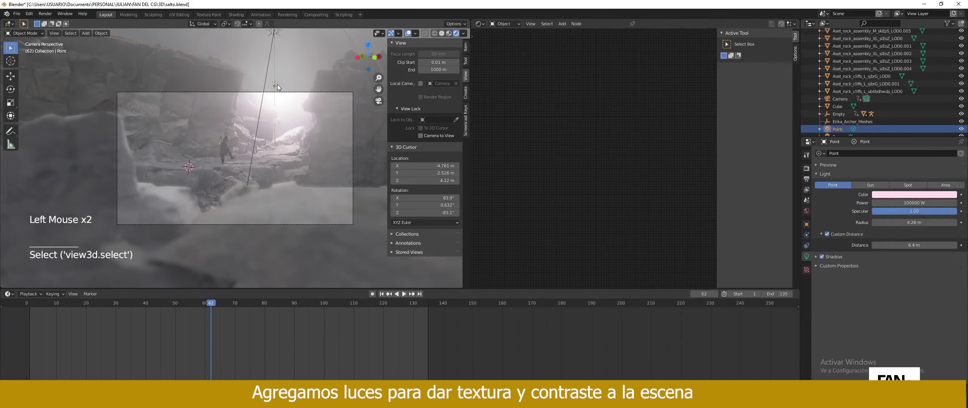
# - Raise the point light slightly above the background cliff and play the animation to check the lighting
pyautogui.doubleClick(278, 85)
pyautogui.moveTo(279, 85); pyautogui.dragTo(279, 63)
pyautogui.click(404, 294)
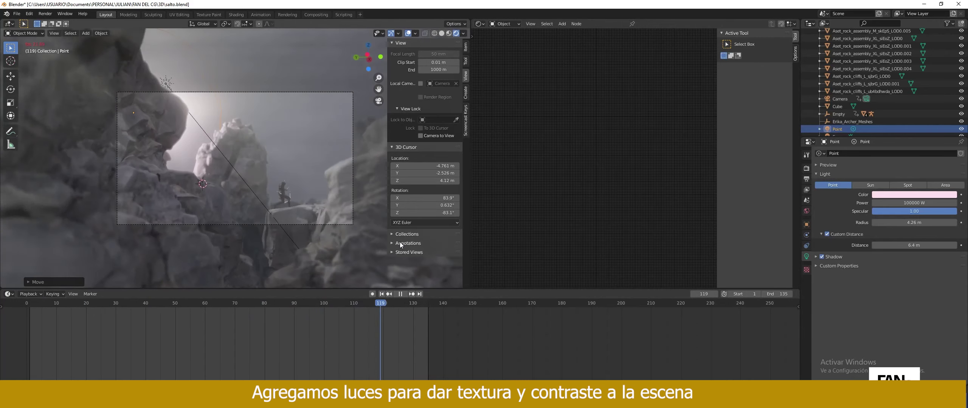
pyautogui.click(404, 295)
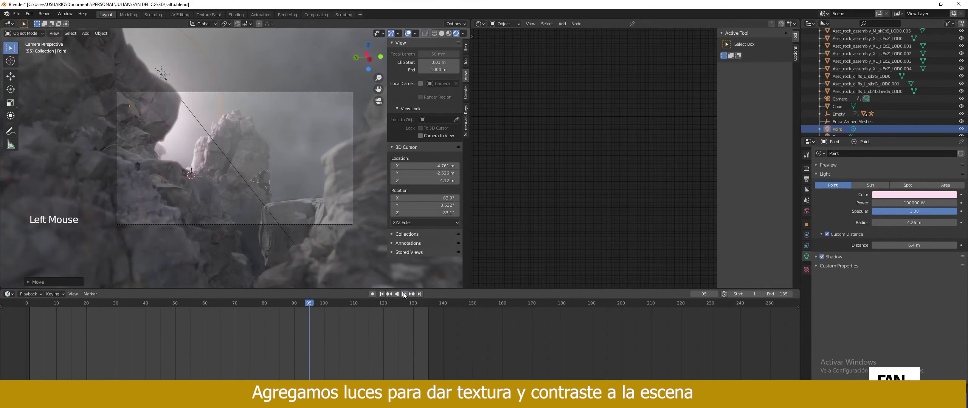
# - Duplicate the point light along the Y axis and set the copy's power to 10000 W
pyautogui.hotkey('shift', 'd')
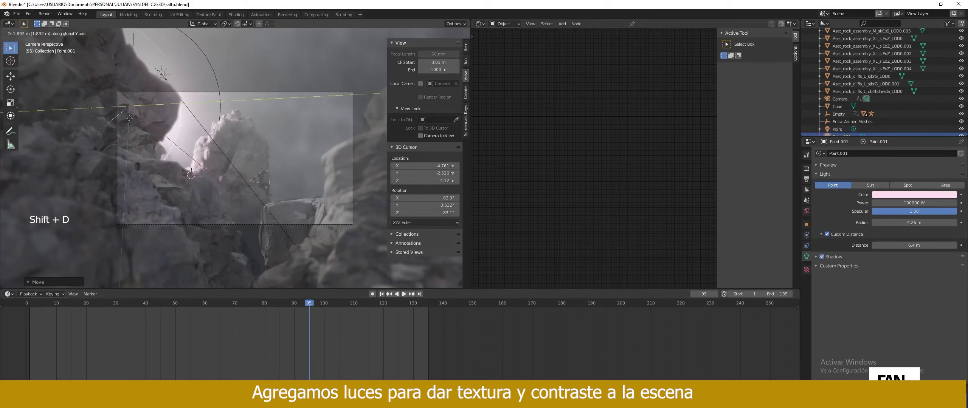
pyautogui.press('y')
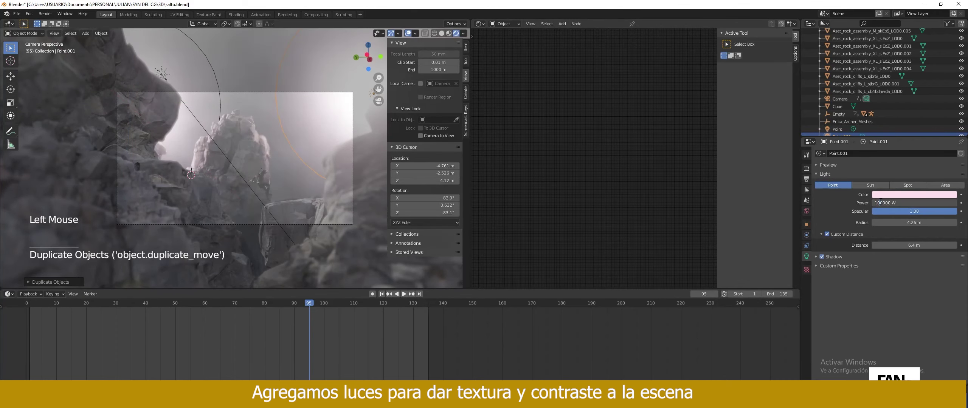
pyautogui.press('Return')
# - Try the duplicated light at different heights around the jumping character, moving it along the Y and Z axes
pyautogui.press('g')
pyautogui.press('y')
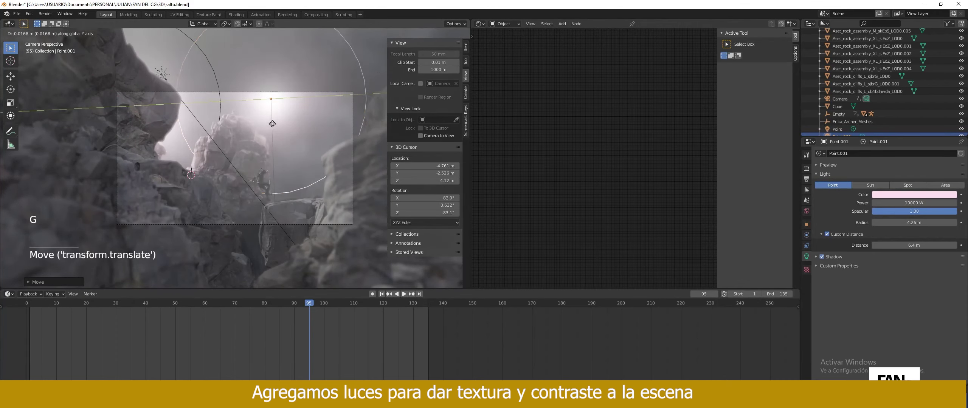
pyautogui.press('z')
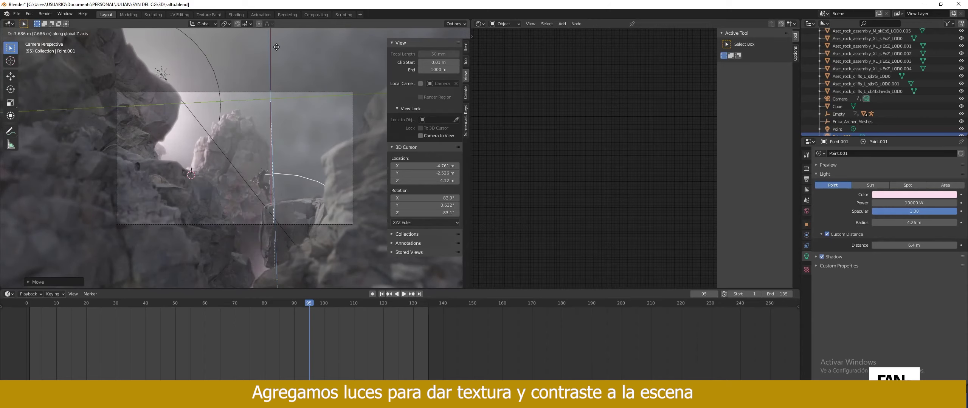
pyautogui.moveTo(276, 47); pyautogui.dragTo(279, 261, button='middle')
pyautogui.click(281, 248)
pyautogui.press('g')
pyautogui.moveTo(282, 231); pyautogui.dragTo(287, 151, button='middle')
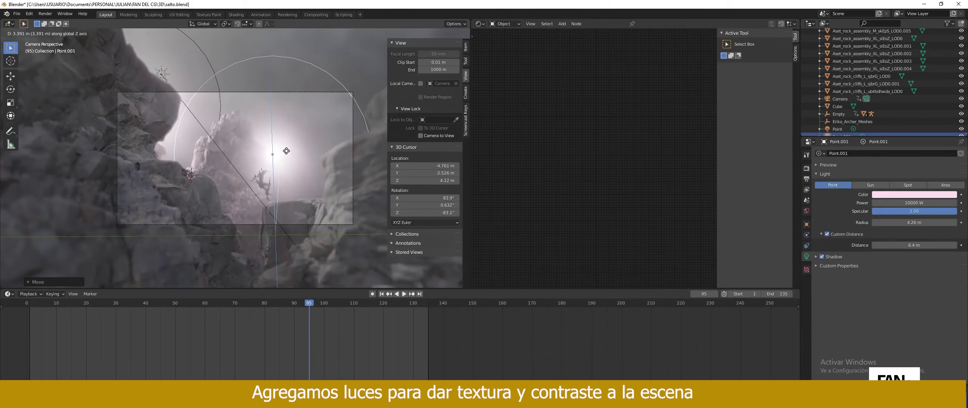
pyautogui.click(298, 103)
pyautogui.press('g')
pyautogui.moveTo(302, 106); pyautogui.dragTo(275, 32, button='middle')
pyautogui.click(273, 158)
# - Shift the duplicated light along the X and Z axes down into the gap below the cliffs
pyautogui.press('g')
pyautogui.press('g')
pyautogui.moveTo(275, 187); pyautogui.dragTo(32, 218, button='middle')
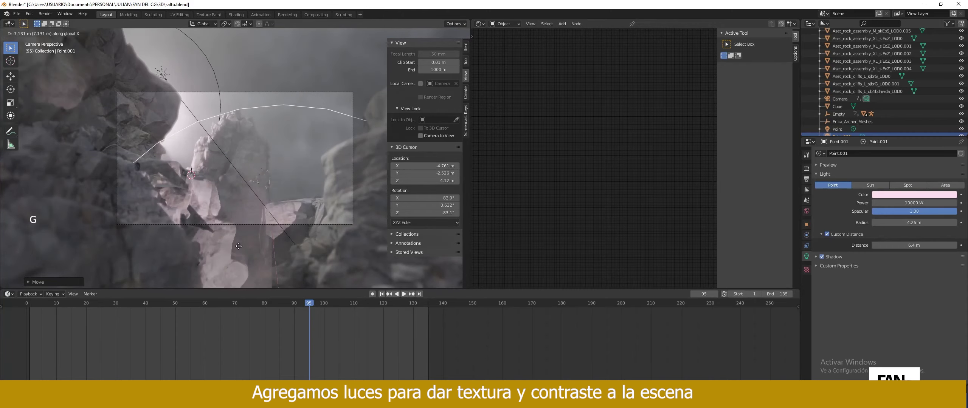
pyautogui.click(228, 249)
pyautogui.press('g')
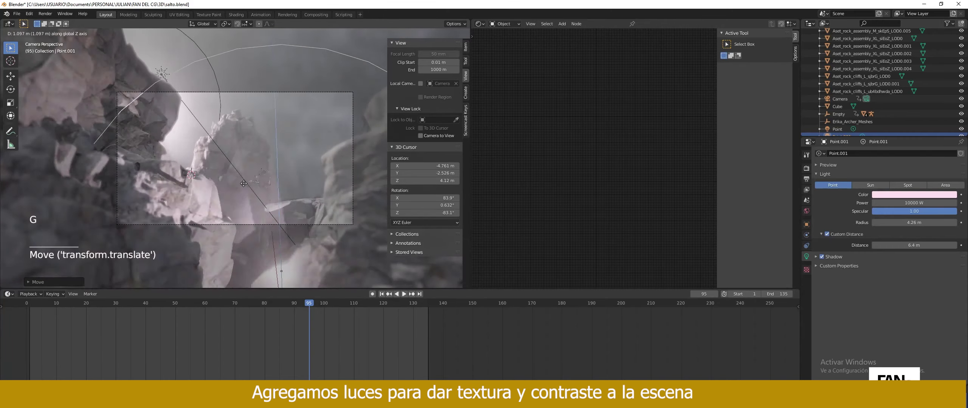
pyautogui.click(254, 165)
pyautogui.press('g')
pyautogui.click(208, 242)
# - Set the duplicated light to 1000 W with a 0.16 m radius and 0.74 m custom distance, and move it along the X axis
pyautogui.moveTo(901, 205); pyautogui.dragTo(862, 223)
pyautogui.moveTo(904, 245); pyautogui.dragTo(868, 246)
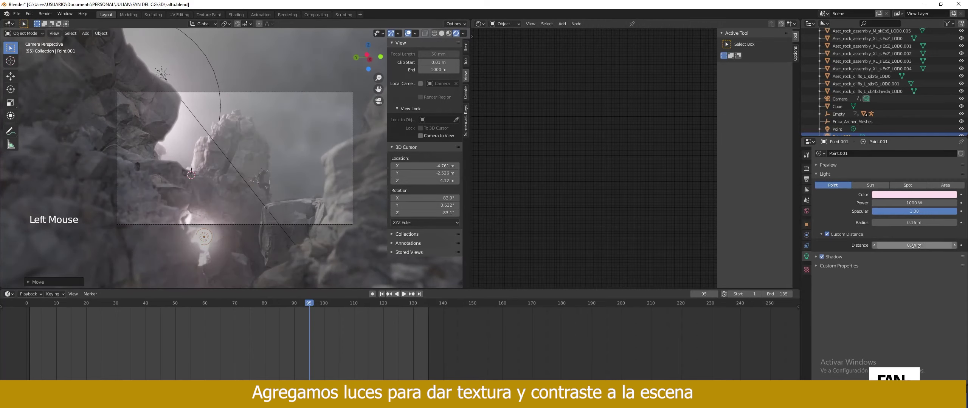
pyautogui.press('g')
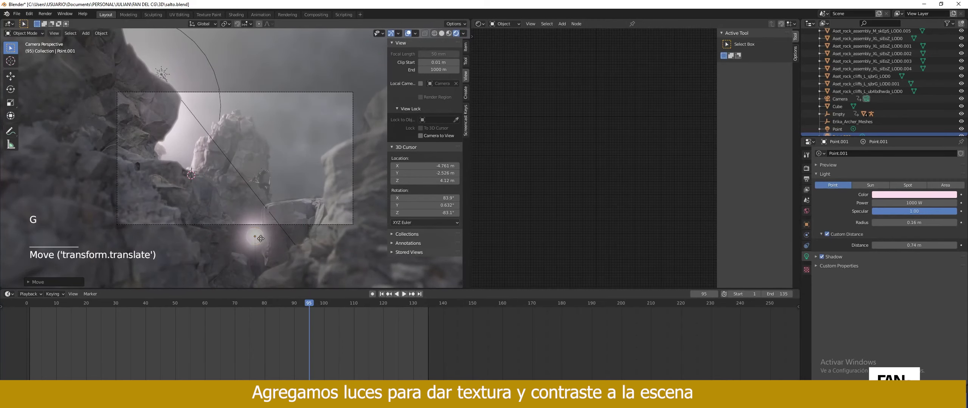
pyautogui.press('x')
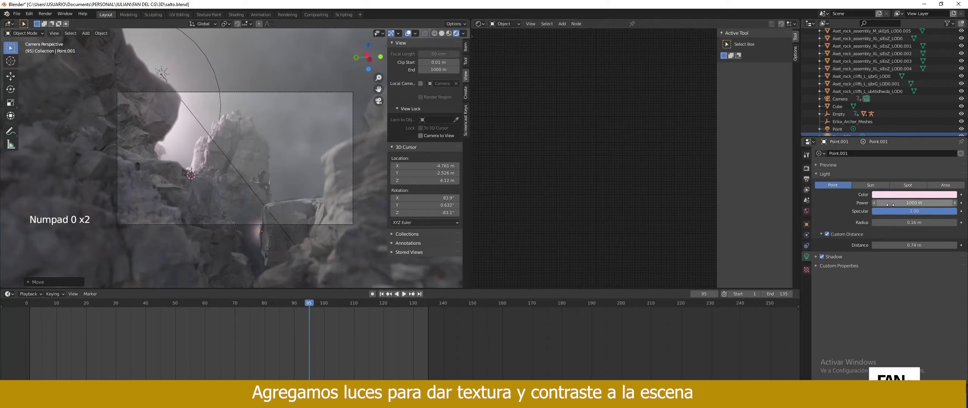
# - Raise the duplicated light's power to 10 MW and move it up beside the rock wall behind the character
pyautogui.write('00')
pyautogui.press('Return')
pyautogui.press('g')
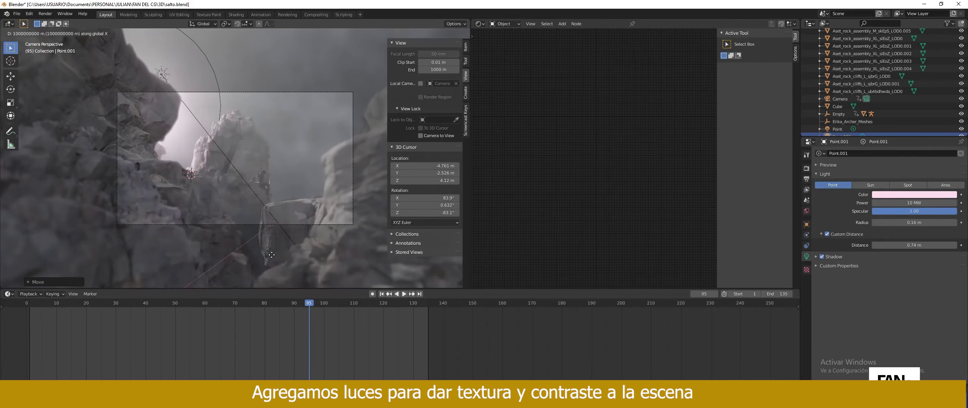
pyautogui.press('g')
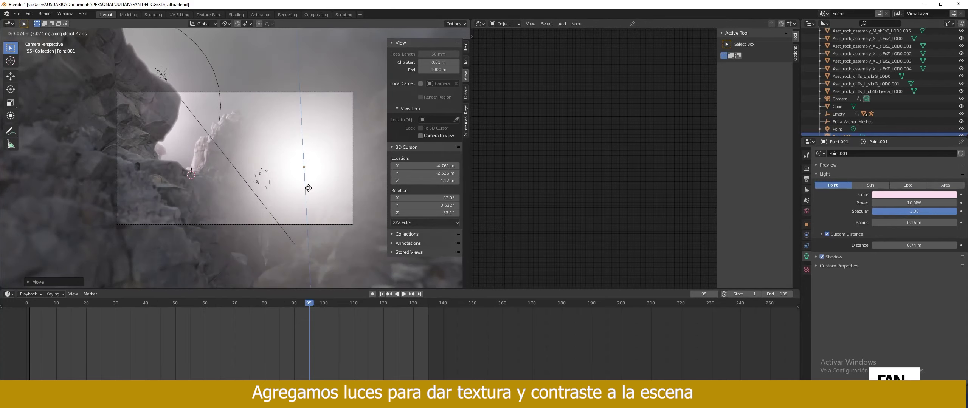
pyautogui.click(169, 163)
# - Set the duplicated light's power to 10000 W and its radius to 2.77 m
pyautogui.click(876, 203)
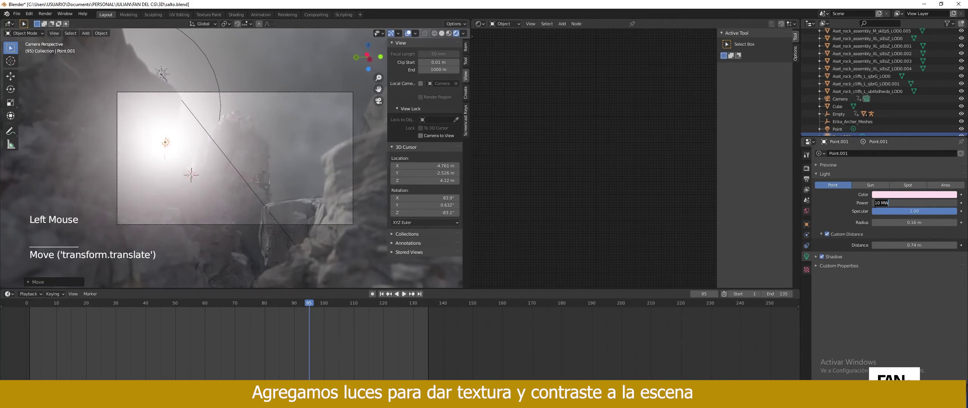
pyautogui.write('10000')
pyautogui.press('Return')
pyautogui.click(166, 172)
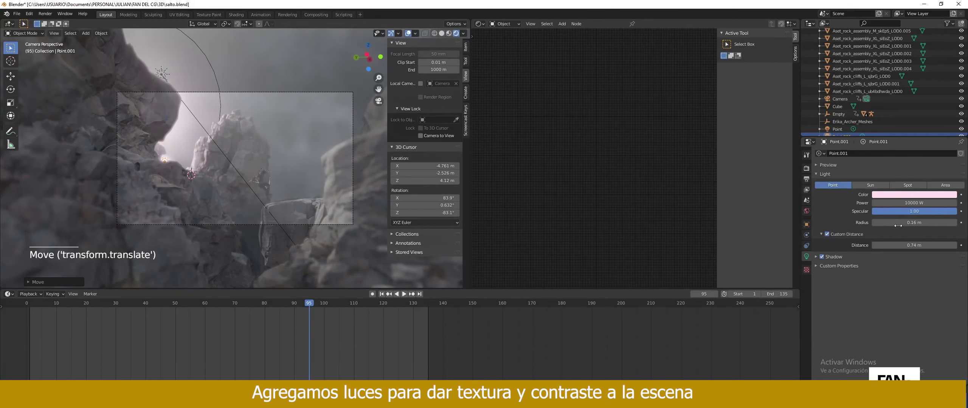
pyautogui.moveTo(914, 223); pyautogui.dragTo(922, 223)
# - Move the duplicated light along the Y axis across the canyon and readjust it at frame 25
pyautogui.press('g')
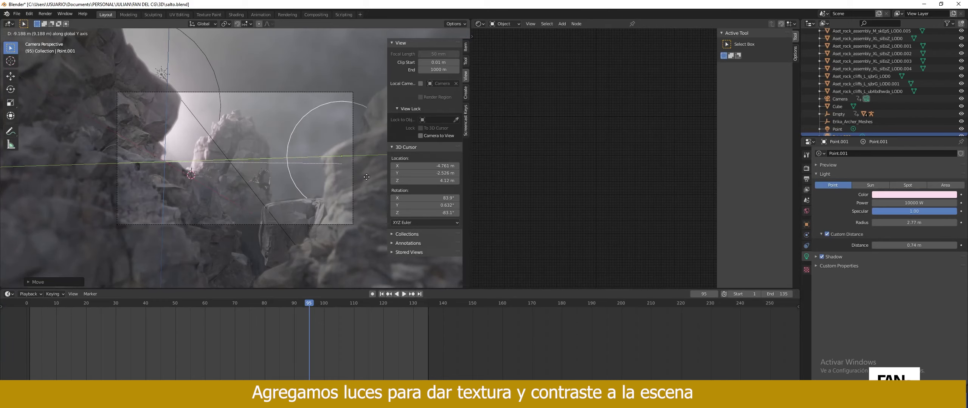
pyautogui.click(366, 177)
pyautogui.click(101, 303)
pyautogui.press('g')
pyautogui.press('y')
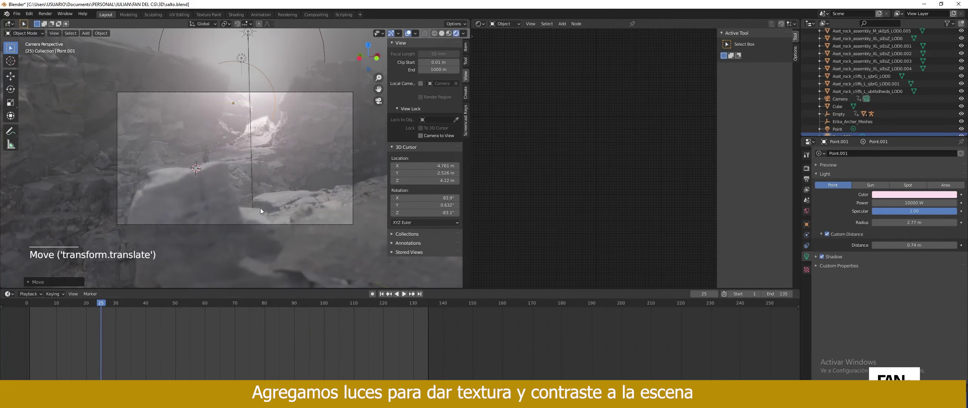
# - Delete the duplicated point light and return to the camera view
pyautogui.moveTo(260, 208); pyautogui.dragTo(247, 131, button='middle')
pyautogui.press('Delete')
pyautogui.press('KP_0')
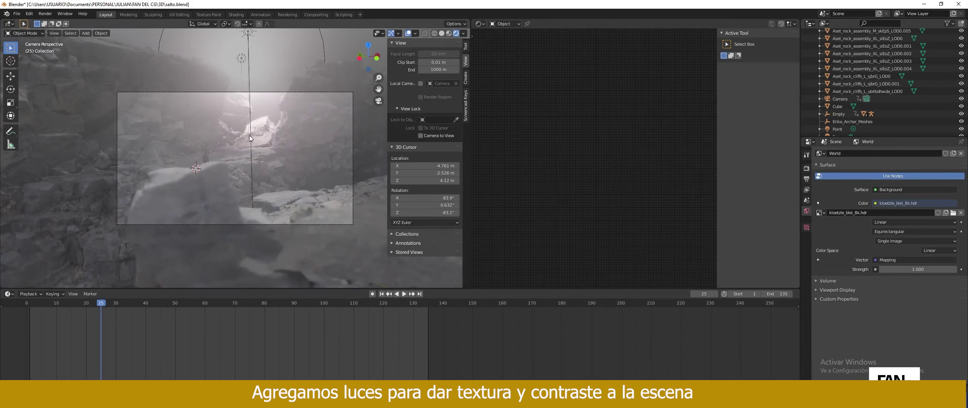
# - Select the original point light and reposition it over the background cliff at frame 25
pyautogui.click(242, 59)
pyautogui.press('g')
pyautogui.click(242, 77)
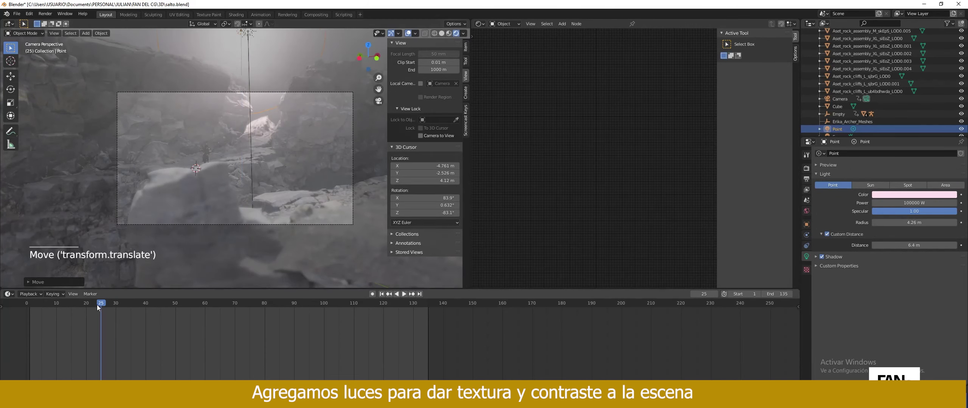
# - Go to frame 55, view the render result to judge the lighting, and close the render window
pyautogui.moveTo(99, 304); pyautogui.dragTo(250, 317)
pyautogui.press('F11')
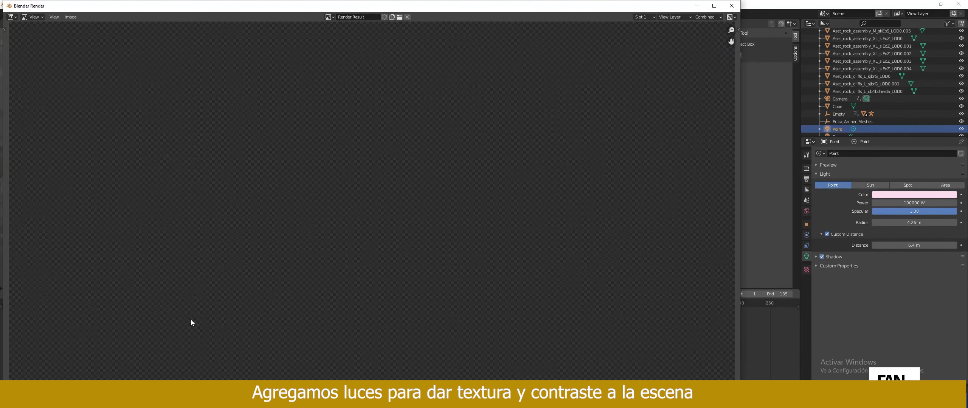
pyautogui.scroll(-3, 470, 298)
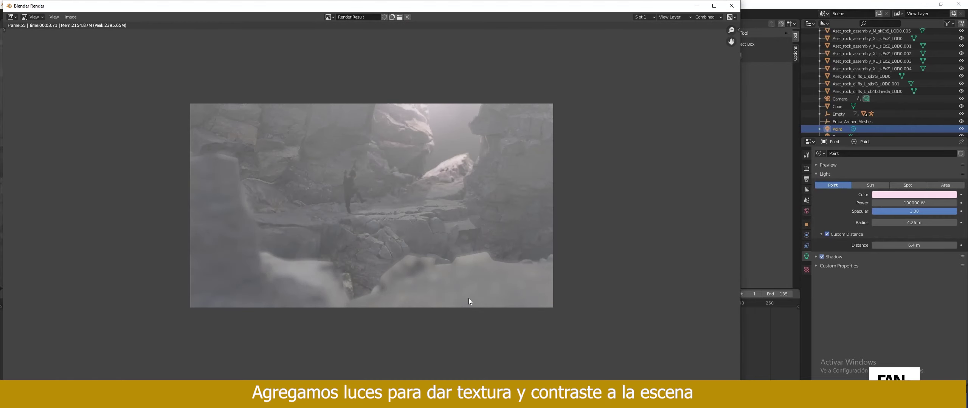
pyautogui.click(731, 6)
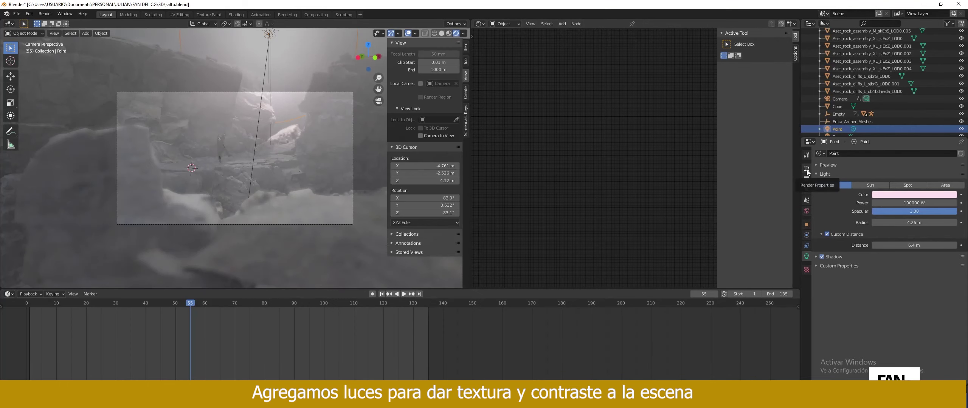
# - Clear the camera's depth of field focus object and keyframe its focus distance at frame 1 instead of frame 55
pyautogui.click(840, 99)
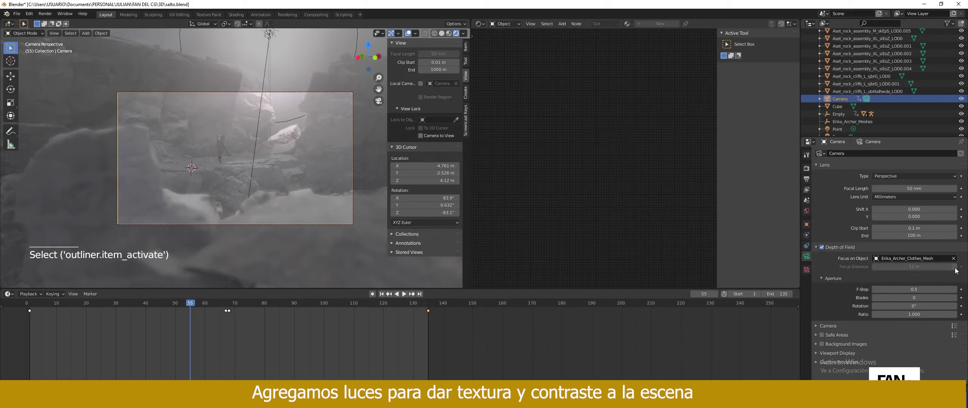
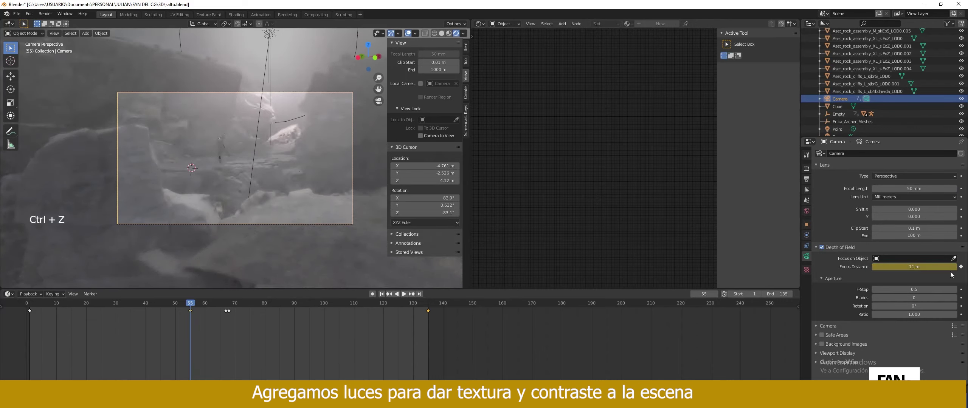
pyautogui.hotkey('ctrl', 'z')
pyautogui.moveTo(202, 306); pyautogui.dragTo(30, 320)
pyautogui.click(961, 267)
# - Adjust and keyframe the camera's focus distance at frame 66, and undo the last aperture ratio change
pyautogui.moveTo(201, 305); pyautogui.dragTo(226, 301)
pyautogui.moveTo(914, 267); pyautogui.dragTo(918, 267)
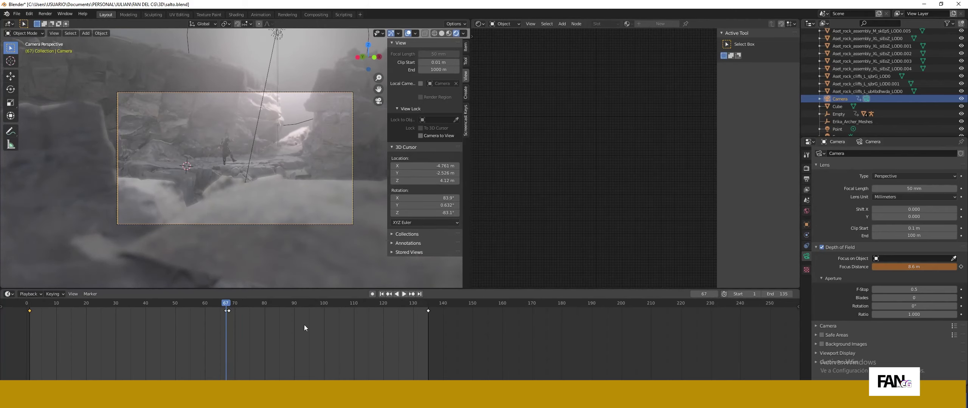
pyautogui.click(223, 305)
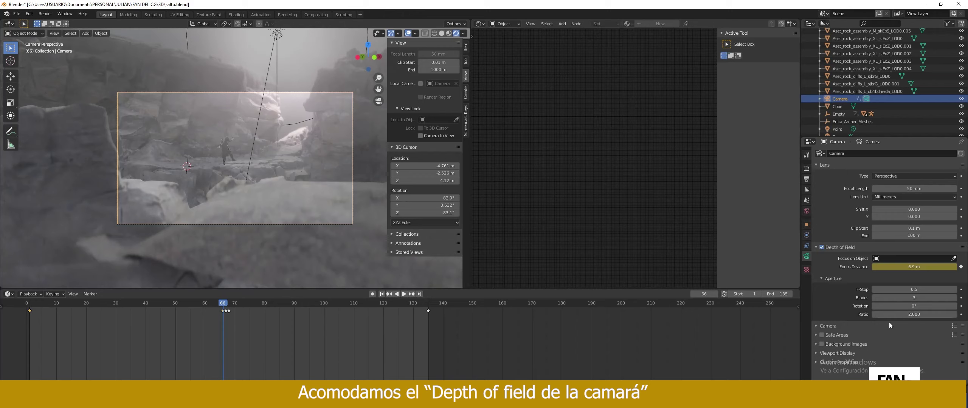
pyautogui.hotkey('ctrl', 'z')
# - Examine the Eevee depth of field, screen space reflections, volumetrics and shadow render settings
pyautogui.click(807, 169)
pyautogui.click(817, 270)
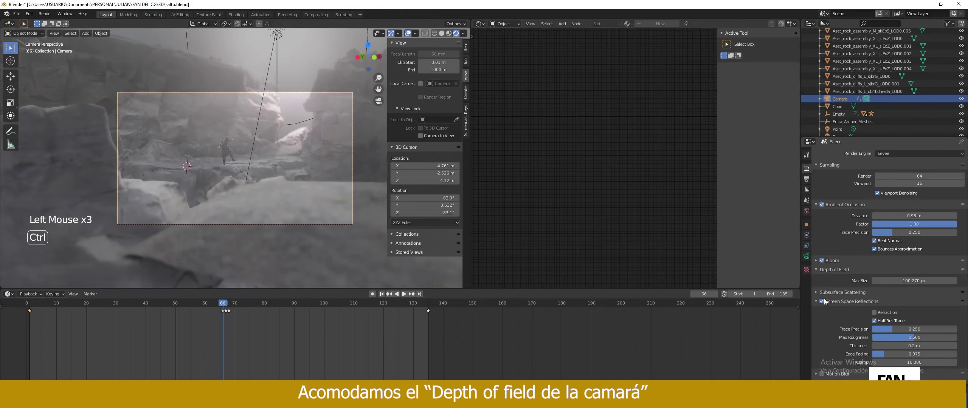
pyautogui.scroll(-3, 833, 283)
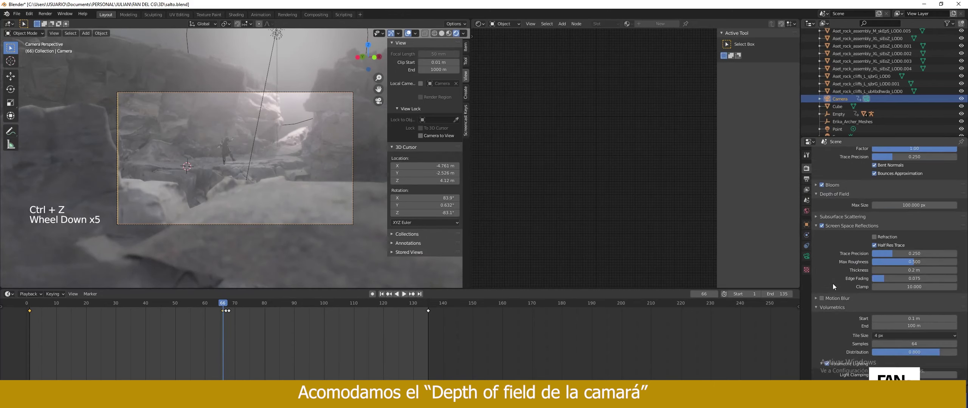
pyautogui.scroll(-11, 825, 245)
pyautogui.scroll(2, 817, 211)
pyautogui.click(817, 211)
pyautogui.scroll(-9, 847, 340)
# - Set the color management look to High Contrast and check the shot around frame 68
pyautogui.click(847, 381)
pyautogui.scroll(-6, 853, 371)
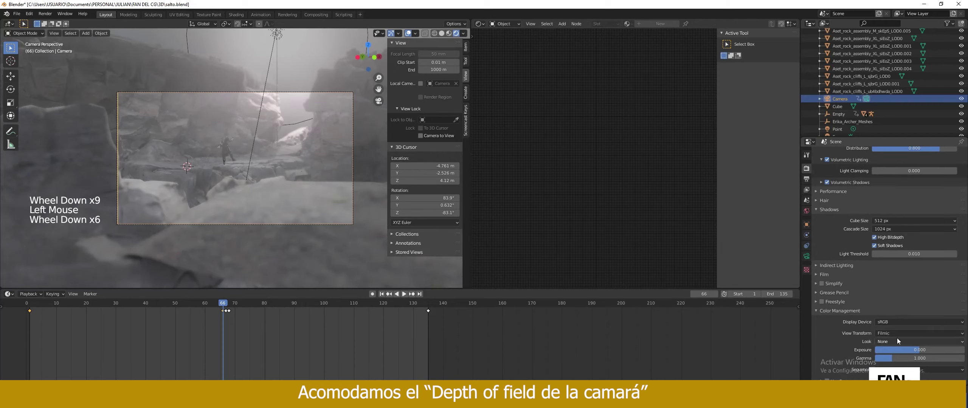
pyautogui.click(889, 342)
pyautogui.click(901, 308)
pyautogui.click(900, 343)
pyautogui.click(900, 317)
pyautogui.moveTo(305, 343); pyautogui.dragTo(230, 322)
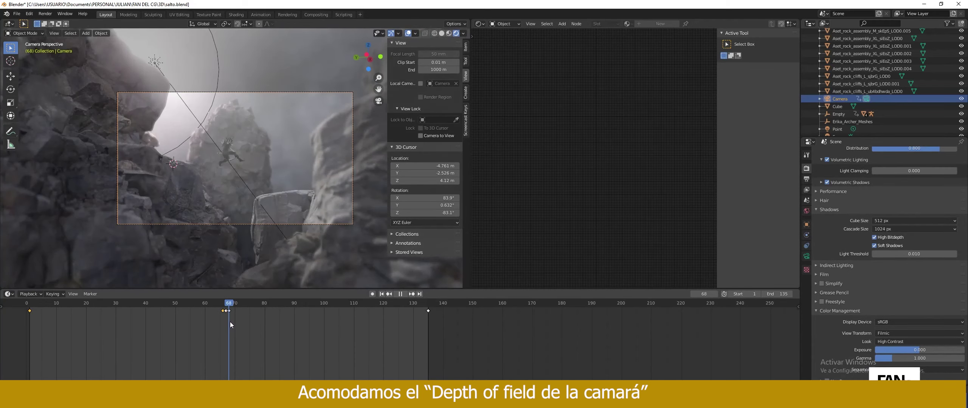
# - Clear the focus distance keyframes of the camera and set the Armature as its depth of field focus object
pyautogui.click(840, 100)
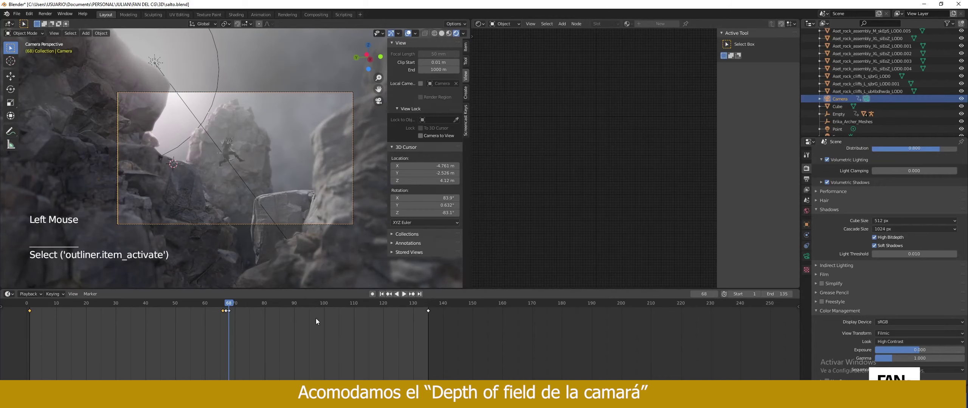
pyautogui.doubleClick(807, 256)
pyautogui.moveTo(230, 303); pyautogui.dragTo(427, 316)
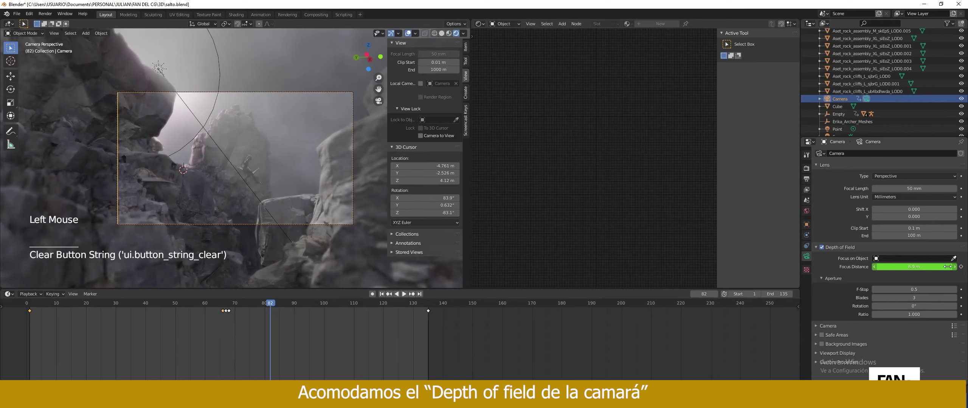
pyautogui.rightClick(947, 267)
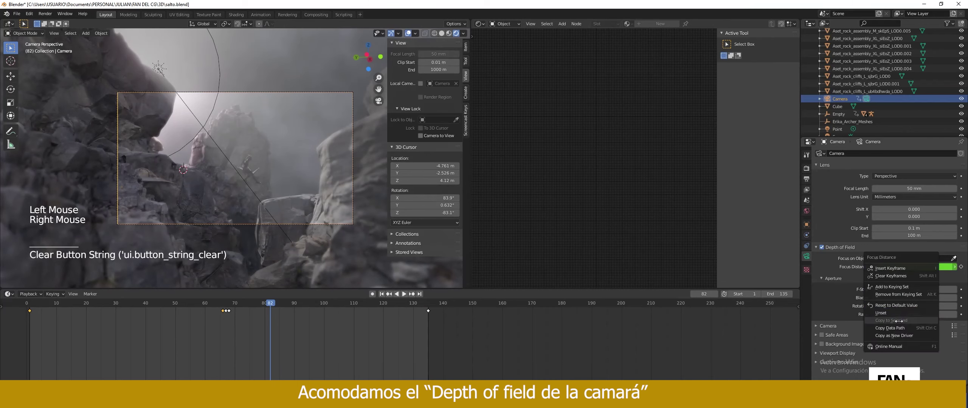
pyautogui.click(905, 305)
pyautogui.rightClick(926, 267)
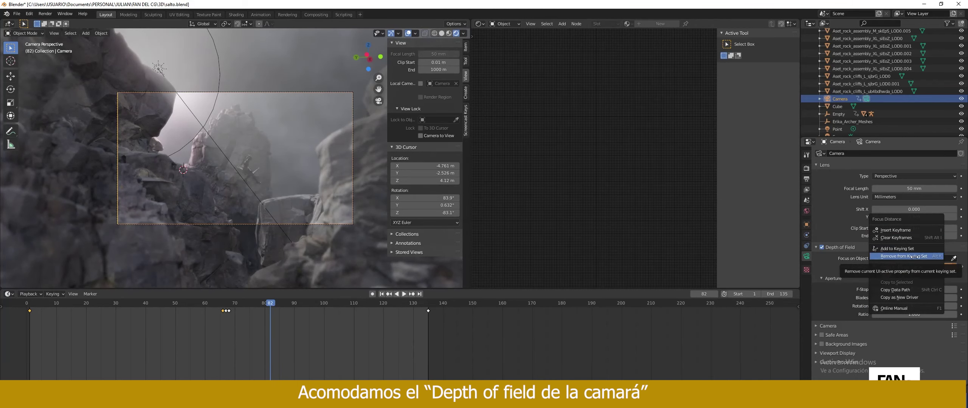
pyautogui.click(896, 238)
pyautogui.click(248, 163)
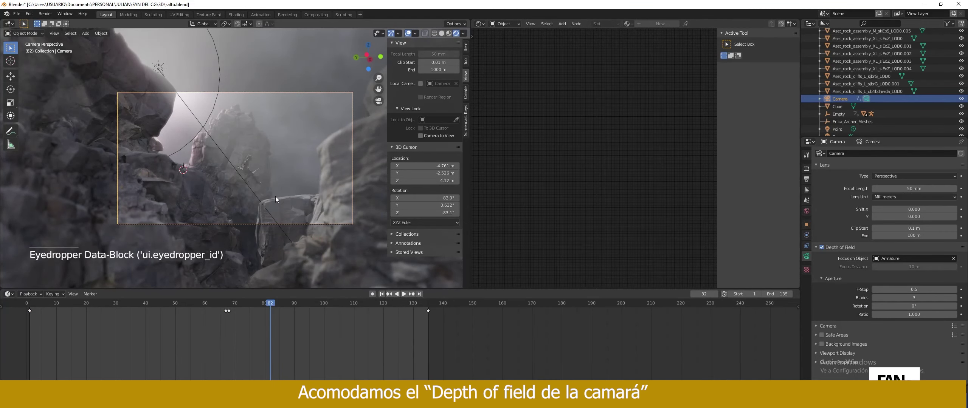
# - Render frame 82 to inspect the depth of field, close the render and play the animation from the start
pyautogui.press('F12')
pyautogui.scroll(-2, 275, 200)
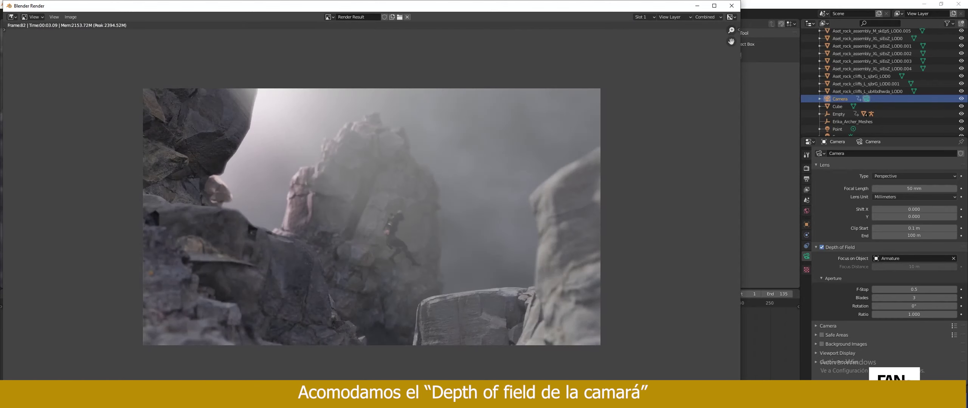
pyautogui.click(732, 6)
pyautogui.click(381, 294)
pyautogui.click(404, 294)
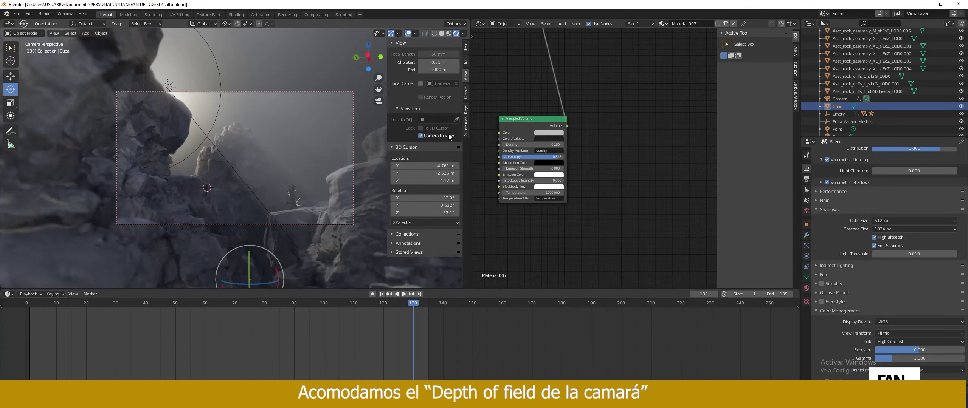
# - Turn off Camera to View and add an area light at the 3D cursor
pyautogui.click(449, 137)
pyautogui.moveTo(273, 151); pyautogui.dragTo(277, 189, button='middle')
pyautogui.hotkey('shift', 'a')
pyautogui.moveTo(265, 284)
pyautogui.click(315, 309)
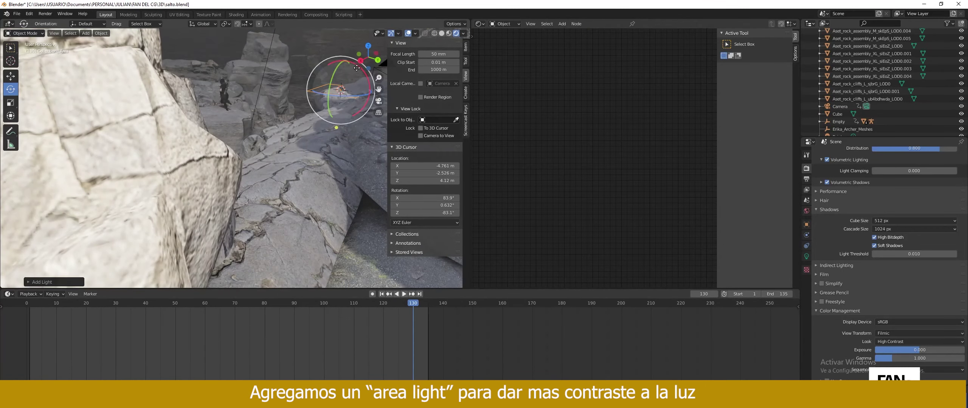
pyautogui.moveTo(357, 68); pyautogui.dragTo(360, 81)
pyautogui.click(352, 88)
pyautogui.hotkey('ctrl', 'z')
# - Move the area light along the Y axis and place it lower down among the canyon rocks
pyautogui.moveTo(333, 102); pyautogui.dragTo(313, 95, button='middle')
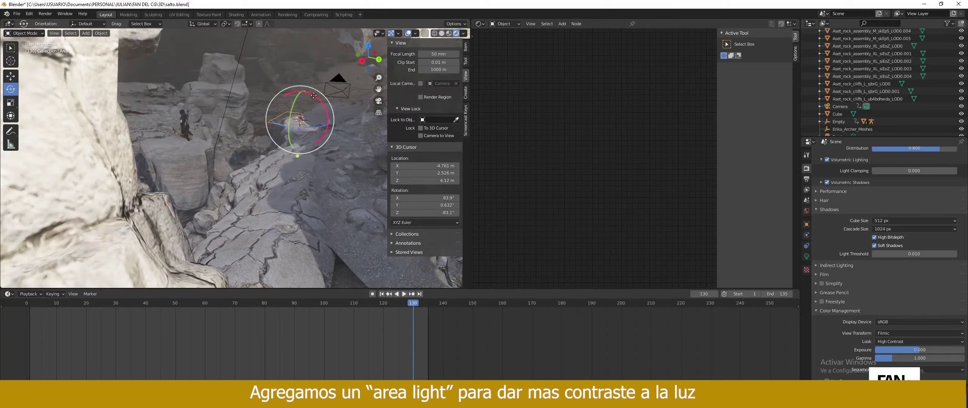
pyautogui.press('g')
pyautogui.press('y')
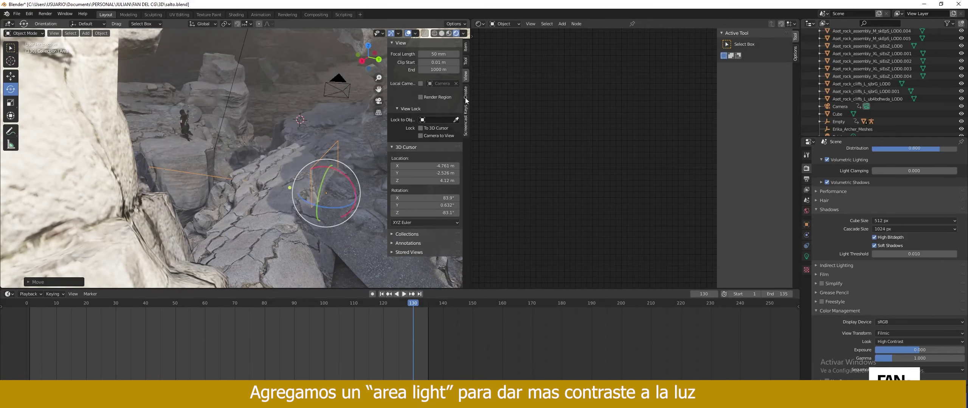
pyautogui.click(466, 114)
pyautogui.click(397, 43)
pyautogui.moveTo(318, 158); pyautogui.dragTo(339, 216, button='middle')
pyautogui.press('g')
pyautogui.click(352, 181)
pyautogui.moveTo(352, 181); pyautogui.dragTo(242, 211, button='middle')
pyautogui.scroll(-2, 340, 182)
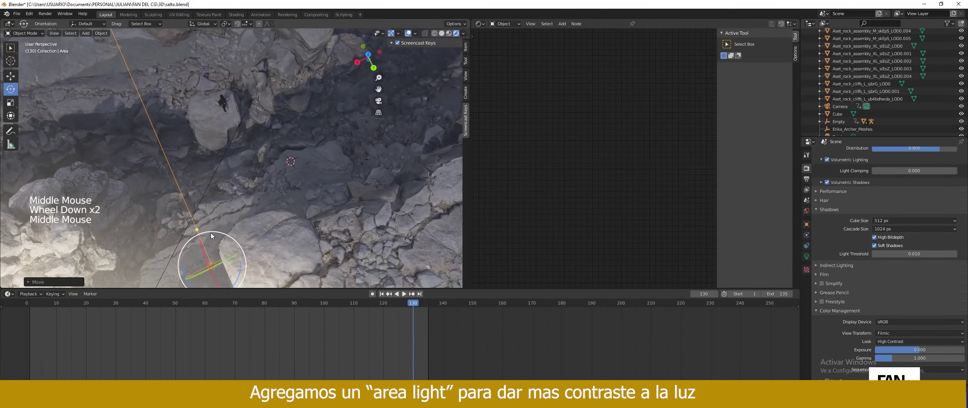
# - Rotate the area light slightly and shift it along the X axis near the landing rock
pyautogui.scroll(3, 258, 186)
pyautogui.moveTo(194, 283); pyautogui.dragTo(278, 114, button='middle')
pyautogui.moveTo(278, 114)
pyautogui.mouseDown()
pyautogui.moveTo(276, 95)
pyautogui.moveTo(287, 113)
pyautogui.mouseUp()
pyautogui.press('g')
pyautogui.press('x')
pyautogui.click(214, 137)
pyautogui.moveTo(219, 140); pyautogui.dragTo(253, 149, button='middle')
pyautogui.scroll(1, 253, 150)
pyautogui.scroll(-2, 253, 149)
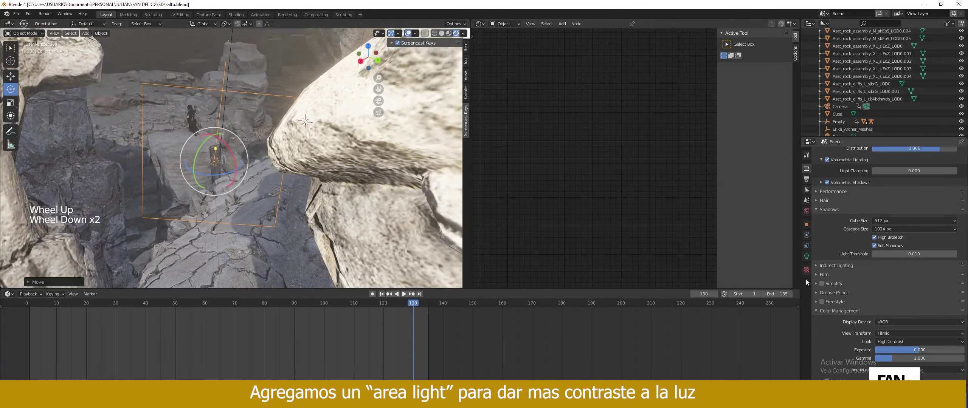
# - Set the area light's power to 10000 W
pyautogui.click(806, 257)
pyautogui.click(899, 203)
pyautogui.write('1000')
pyautogui.press('Return')
pyautogui.write('0')
pyautogui.press('Return')
pyautogui.click(900, 204)
pyautogui.write('10000')
pyautogui.press('Return')
# - Shift the area light further along the X axis and fine-tune its position freely
pyautogui.moveTo(340, 159); pyautogui.dragTo(492, 112, button='middle')
pyautogui.scroll(2, 493, 114)
pyautogui.scroll(-6, 182, 169)
pyautogui.moveTo(287, 144); pyautogui.dragTo(326, 189, button='middle')
pyautogui.scroll(2, 328, 180)
pyautogui.press('g')
pyautogui.press('x')
pyautogui.click(271, 162)
pyautogui.press('g')
pyautogui.click(267, 166)
# - Reposition the area light higher up among the rock formations, closer to the point light
pyautogui.scroll(-3, 292, 208)
pyautogui.keyDown('shift'); pyautogui.moveTo(325, 189); pyautogui.dragTo(284, 166, button='middle'); pyautogui.keyUp('shift')
pyautogui.click(288, 202)
pyautogui.moveTo(288, 202); pyautogui.dragTo(260, 152, button='middle')
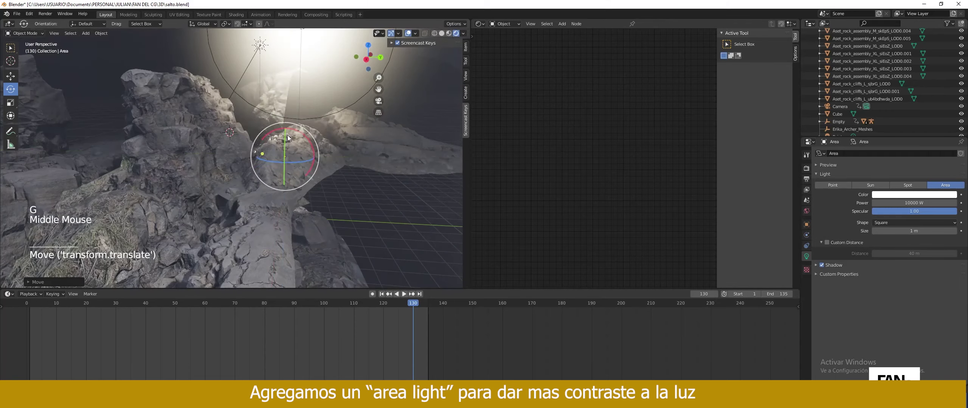
pyautogui.press('g')
pyautogui.click(271, 99)
pyautogui.moveTo(271, 99); pyautogui.dragTo(209, 201, button='middle')
pyautogui.scroll(3, 294, 126)
# - Switch the viewport to material preview shading and rotate the area light beside the cliff
pyautogui.click(449, 33)
pyautogui.moveTo(400, 125); pyautogui.dragTo(219, 208, button='middle')
pyautogui.scroll(-2, 334, 154)
pyautogui.moveTo(197, 242); pyautogui.dragTo(208, 242)
pyautogui.moveTo(208, 242); pyautogui.dragTo(201, 231, button='middle')
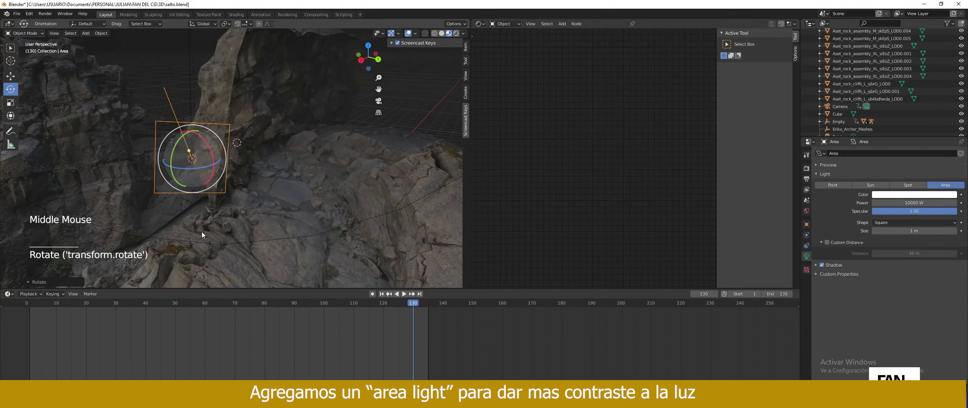
# - Return to the rendered camera view and play the shot to check the new lighting up to frame 111
pyautogui.press('KP_0')
pyautogui.click(456, 34)
pyautogui.moveTo(410, 305); pyautogui.dragTo(281, 314)
pyautogui.press('space')
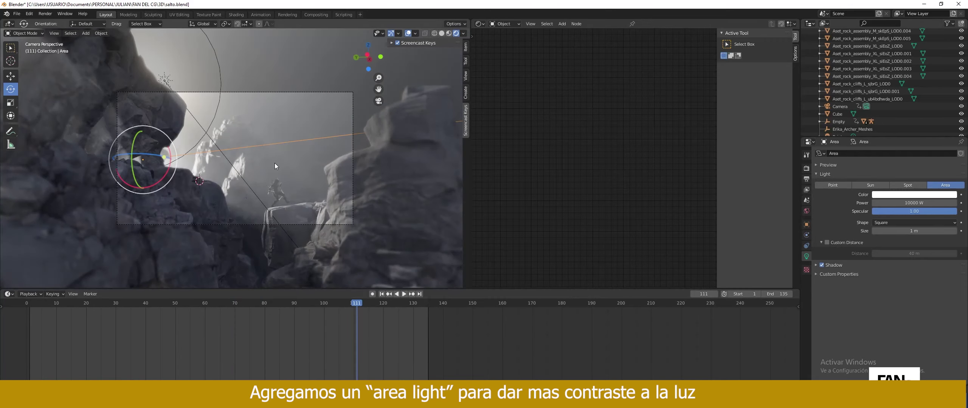
# - Rotate and move the area light behind the overhanging rock in the camera view, and check it at frame 111
pyautogui.moveTo(165, 174); pyautogui.dragTo(161, 182)
pyautogui.press('g')
pyautogui.click(166, 153)
pyautogui.moveTo(165, 154); pyautogui.dragTo(178, 132)
pyautogui.click(164, 136)
pyautogui.scroll(-5, 858, 109)
pyautogui.scroll(10, 858, 108)
pyautogui.click(837, 48)
pyautogui.scroll(3, 314, 223)
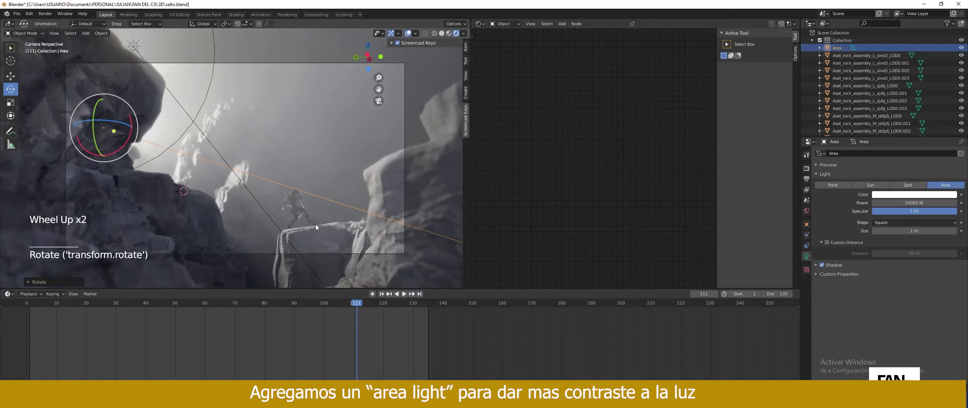
pyautogui.moveTo(325, 305); pyautogui.dragTo(357, 320)
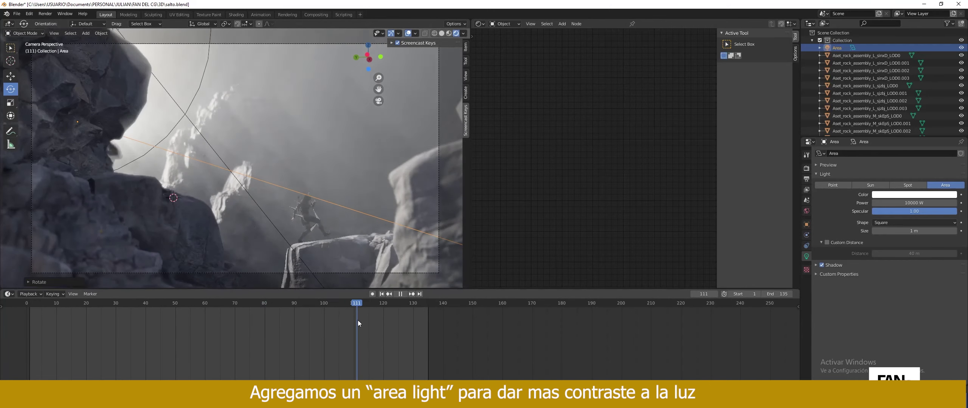
# - Tint the area light's color a pale warm white
pyautogui.click(921, 195)
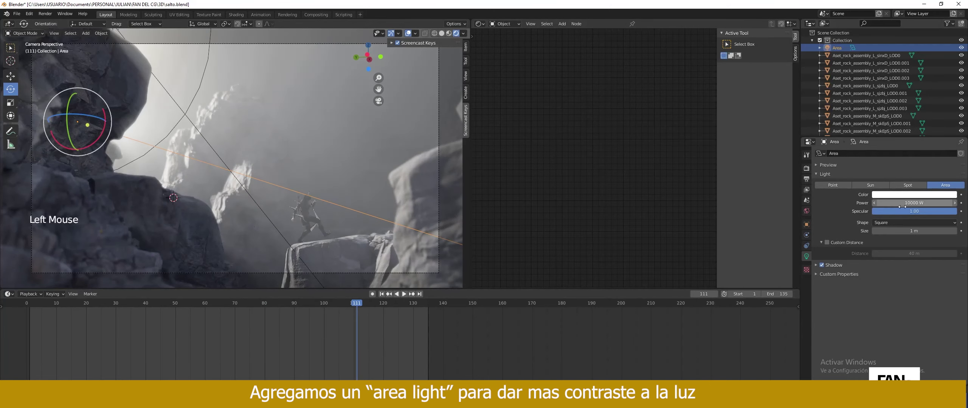
pyautogui.moveTo(920, 118); pyautogui.dragTo(918, 122)
pyautogui.click(920, 196)
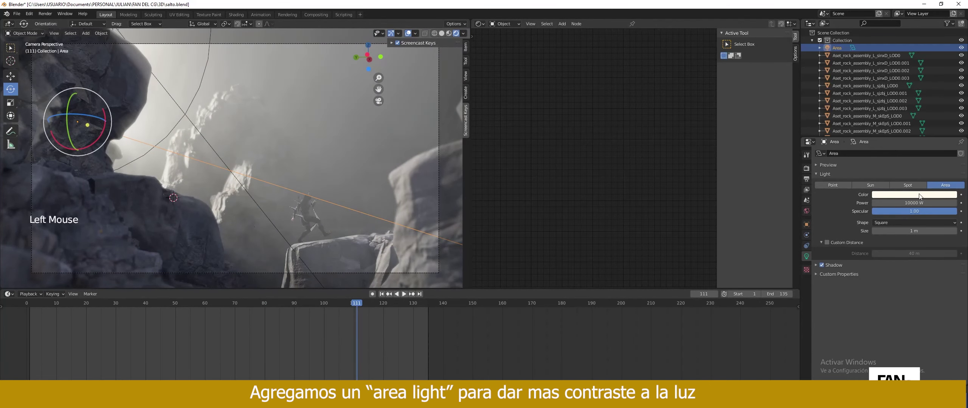
# - Set the area light's power to 5000 W and enable a custom distance of about 16 m
pyautogui.click(819, 250)
pyautogui.hotkey('ctrl', 'z')
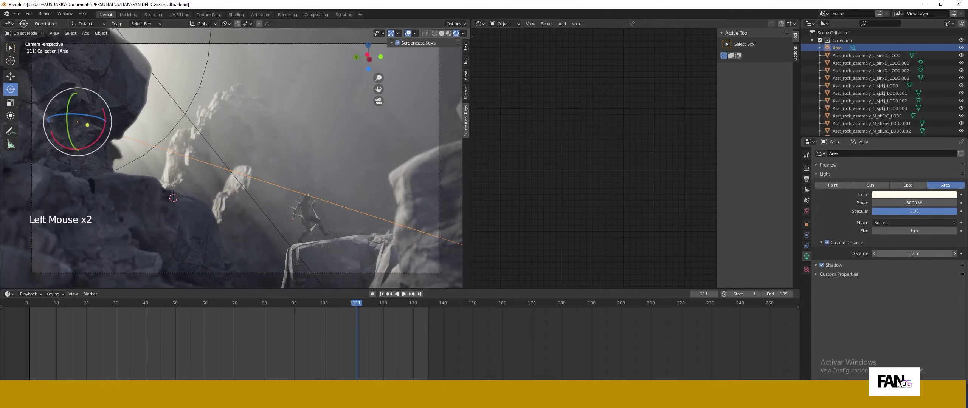
pyautogui.moveTo(915, 254); pyautogui.dragTo(908, 254)
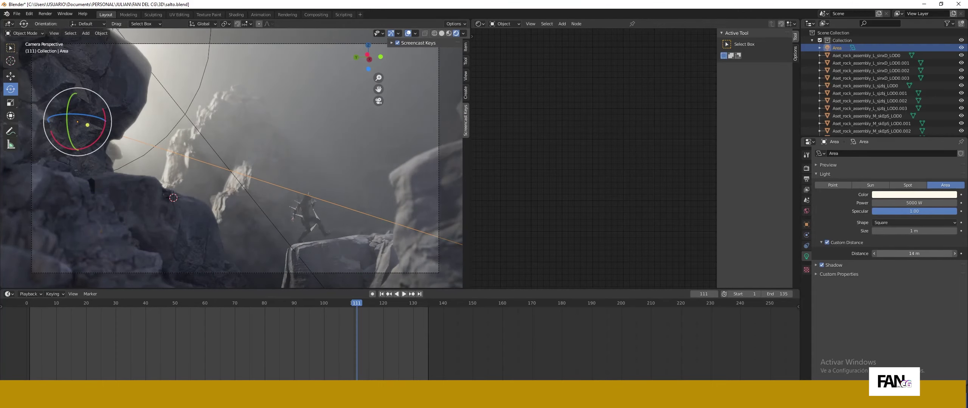
# - Toggle the area light's visibility to compare the shot with and without it
pyautogui.click(961, 48)
pyautogui.click(961, 48)
pyautogui.click(961, 48)
pyautogui.click(962, 48)
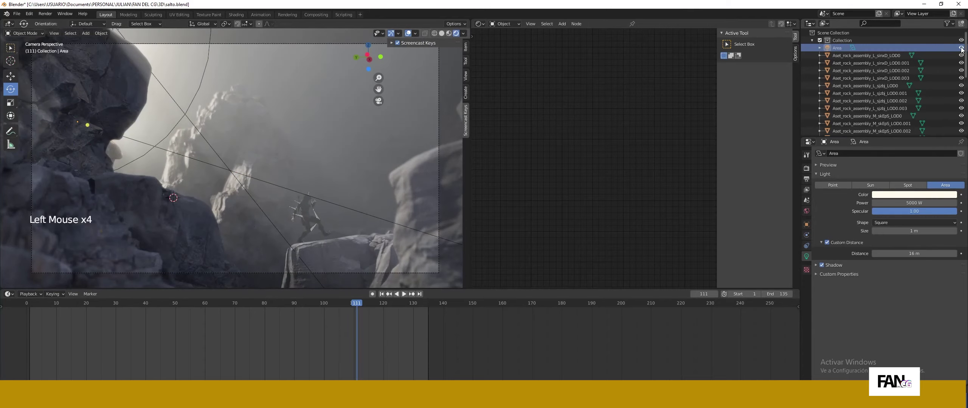
# - Set the area light's size to 1.19 m and its power to 2000 W
pyautogui.moveTo(915, 231); pyautogui.dragTo(948, 231)
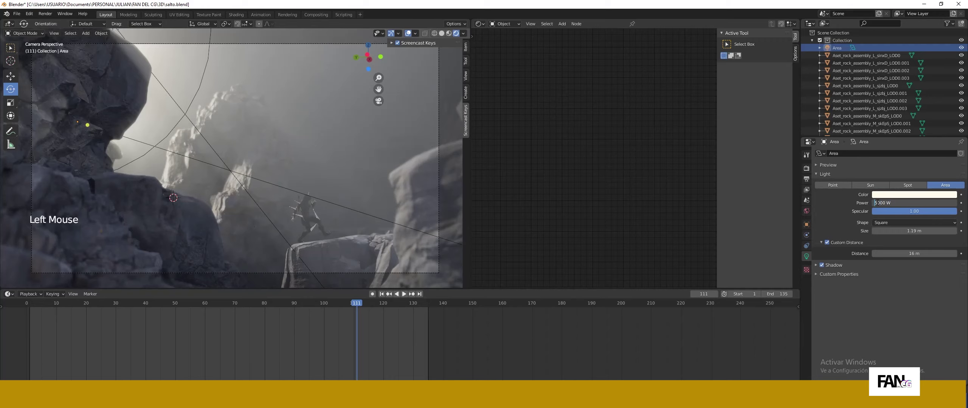
pyautogui.write('2')
pyautogui.press('Return')
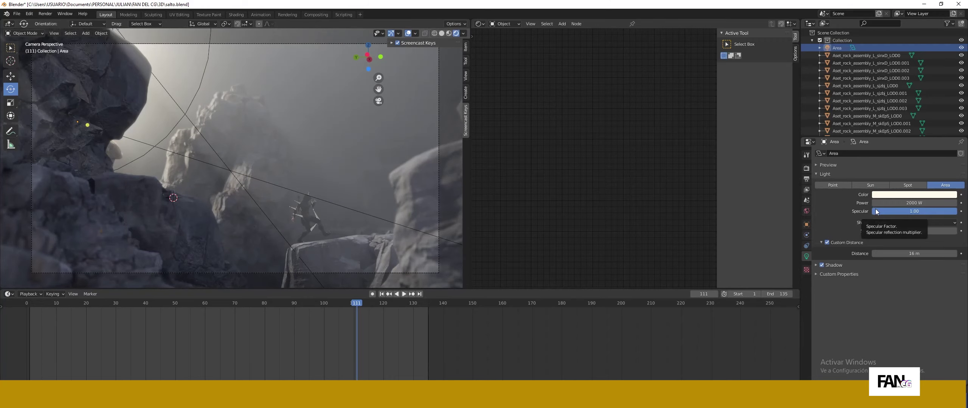
# - Select the archer's clothes mesh and spread out the texture and normal map nodes of its Akai_MAT material
pyautogui.click(310, 216)
pyautogui.moveTo(549, 162); pyautogui.dragTo(612, 189, button='middle')
pyautogui.scroll(-6, 633, 210)
pyautogui.moveTo(573, 184); pyautogui.dragTo(610, 104, button='middle')
pyautogui.scroll(-6, 633, 210)
pyautogui.moveTo(565, 242); pyautogui.dragTo(538, 159)
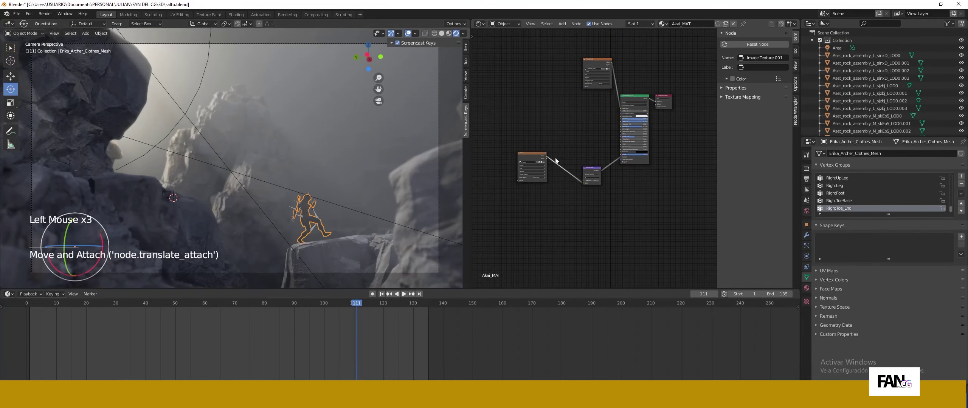
pyautogui.moveTo(589, 172); pyautogui.dragTo(582, 153)
pyautogui.scroll(4, 586, 155)
pyautogui.moveTo(586, 155); pyautogui.dragTo(575, 214, button='middle')
pyautogui.moveTo(591, 91); pyautogui.dragTo(560, 151)
# - Frame the character closely and lower the clothes material's roughness to 0.485 and metallic to about 0.55
pyautogui.scroll(9, 614, 177)
pyautogui.moveTo(615, 182); pyautogui.dragTo(603, 179, button='middle')
pyautogui.scroll(4, 325, 197)
pyautogui.moveTo(325, 190); pyautogui.dragTo(322, 204, button='middle')
pyautogui.press('KP_Decimal')
pyautogui.press('KP_0')
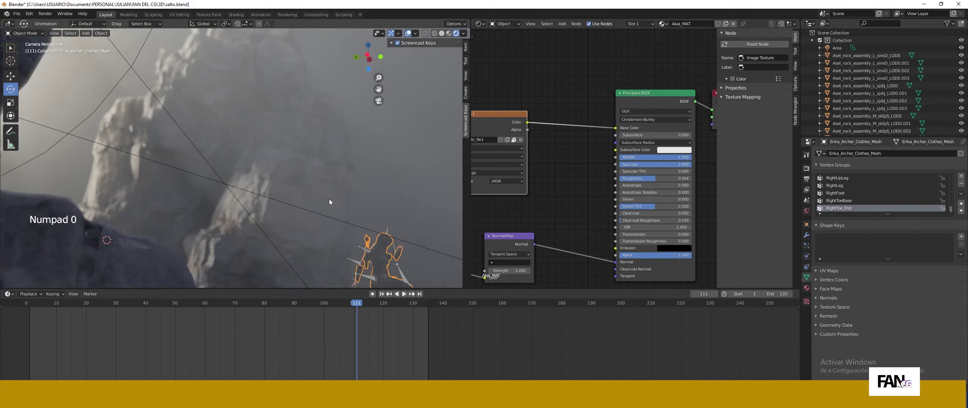
pyautogui.moveTo(652, 178); pyautogui.dragTo(653, 179)
pyautogui.moveTo(325, 170); pyautogui.dragTo(288, 182, button='middle')
pyautogui.keyDown('shift'); pyautogui.moveTo(287, 182); pyautogui.dragTo(321, 166, button='middle'); pyautogui.keyUp('shift')
pyautogui.scroll(7, 321, 166)
pyautogui.moveTo(655, 157); pyautogui.dragTo(659, 157)
# - Move the base color texture node aside and set the clothes material's anisotropic to 0.495 and anisotropic rotation to 0.641
pyautogui.moveTo(503, 115); pyautogui.dragTo(532, 72)
pyautogui.scroll(-2, 559, 171)
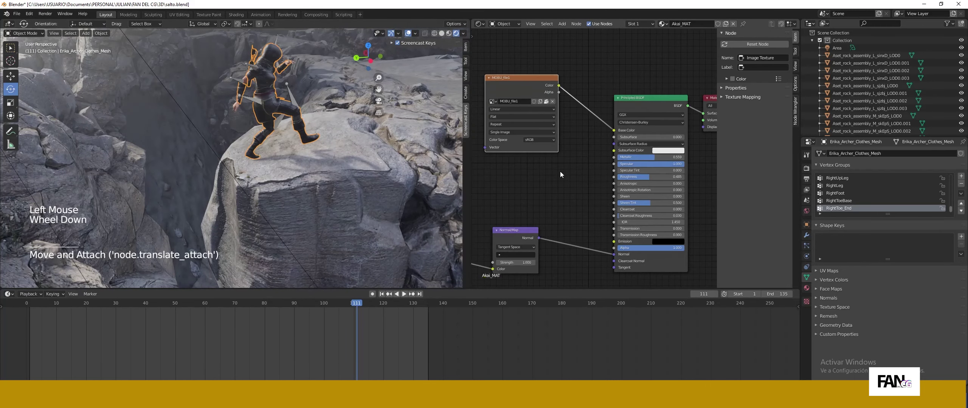
pyautogui.moveTo(633, 187); pyautogui.dragTo(605, 172, button='middle')
pyautogui.scroll(2, 604, 172)
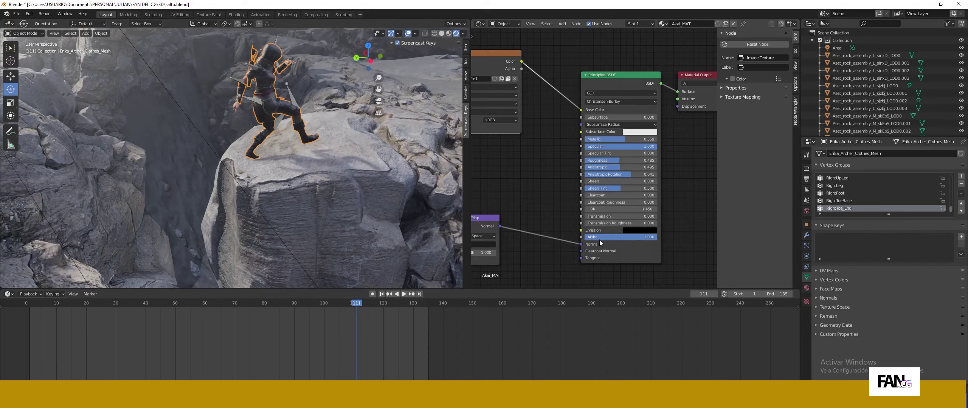
# - Raise the clothes material's normal map strength to about 2.8 and rearrange the normal map and its texture node
pyautogui.moveTo(599, 241); pyautogui.dragTo(693, 204, button='middle')
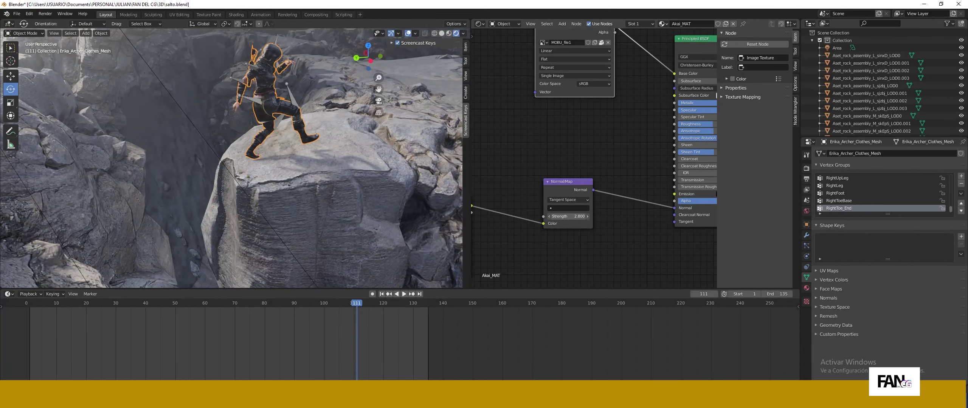
pyautogui.moveTo(509, 214); pyautogui.dragTo(628, 170, button='middle')
pyautogui.scroll(-2, 590, 164)
pyautogui.moveTo(557, 156); pyautogui.dragTo(492, 176)
pyautogui.moveTo(351, 174); pyautogui.dragTo(339, 169, button='middle')
pyautogui.moveTo(629, 129); pyautogui.dragTo(540, 133, button='middle')
pyautogui.moveTo(584, 144); pyautogui.dragTo(620, 166)
pyautogui.moveTo(529, 185); pyautogui.dragTo(634, 135, button='middle')
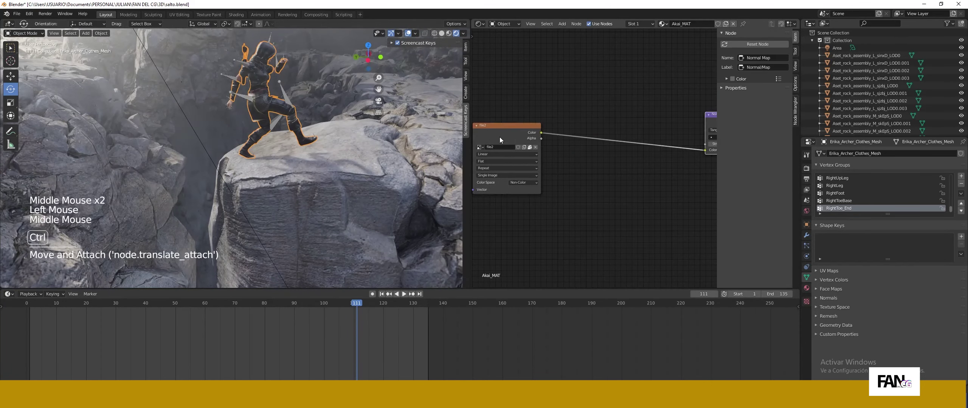
# - Check the adjusted clothes material through the camera and go to frame 69
pyautogui.scroll(-5, 625, 132)
pyautogui.moveTo(589, 151); pyautogui.dragTo(477, 174, button='middle')
pyautogui.keyDown('ctrl'); pyautogui.keyDown('shift'); pyautogui.click(590, 57); pyautogui.keyUp('shift'); pyautogui.keyUp('ctrl')
pyautogui.moveTo(215, 121)
pyautogui.keyDown('ctrl'); pyautogui.mouseDown(button='middle')
pyautogui.moveTo(326, 56)
pyautogui.moveTo(313, 193)
pyautogui.mouseUp(button='middle'); pyautogui.keyUp('ctrl')
pyautogui.press('KP_0')
pyautogui.click(499, 155)
pyautogui.click(410, 164)
pyautogui.keyDown('shift'); pyautogui.moveTo(370, 223); pyautogui.dragTo(342, 171, button='middle'); pyautogui.keyUp('shift')
pyautogui.scroll(-2, 342, 173)
pyautogui.moveTo(344, 307); pyautogui.dragTo(232, 311)
# - Select the area light, move it along the Y axis and rotate it toward the jumping character
pyautogui.scroll(-5, 233, 189)
pyautogui.moveTo(231, 162); pyautogui.dragTo(229, 121, button='middle')
pyautogui.scroll(2, 220, 138)
pyautogui.scroll(-5, 219, 138)
pyautogui.click(232, 57)
pyautogui.press('g')
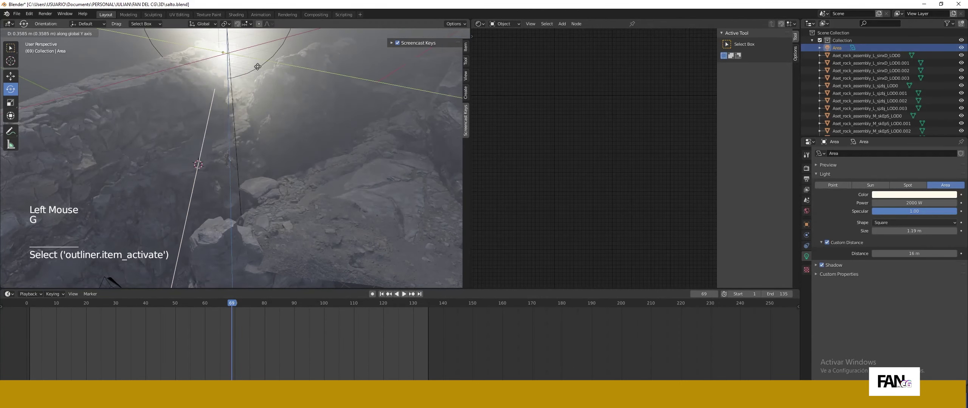
pyautogui.scroll(10, 254, 177)
pyautogui.moveTo(234, 115); pyautogui.dragTo(269, 132, button='middle')
pyautogui.scroll(-4, 254, 177)
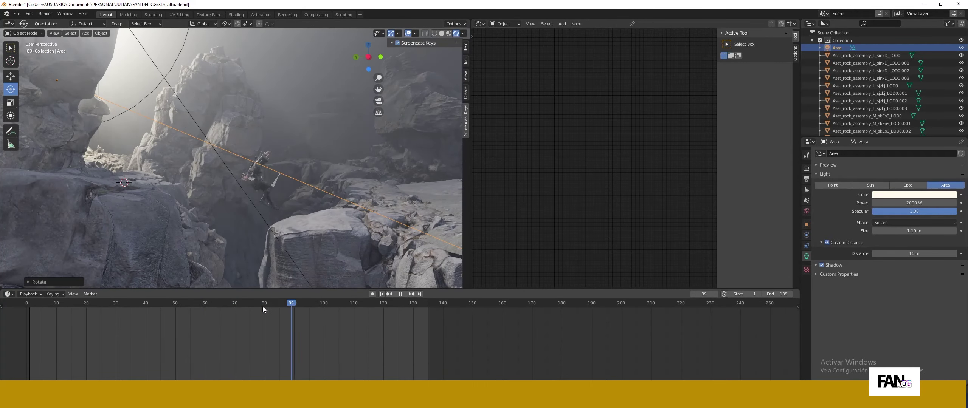
# - Play the shot through the camera, stop at frame 56 and select the large rock assembly in the view
pyautogui.press('KP_0')
pyautogui.click(186, 308)
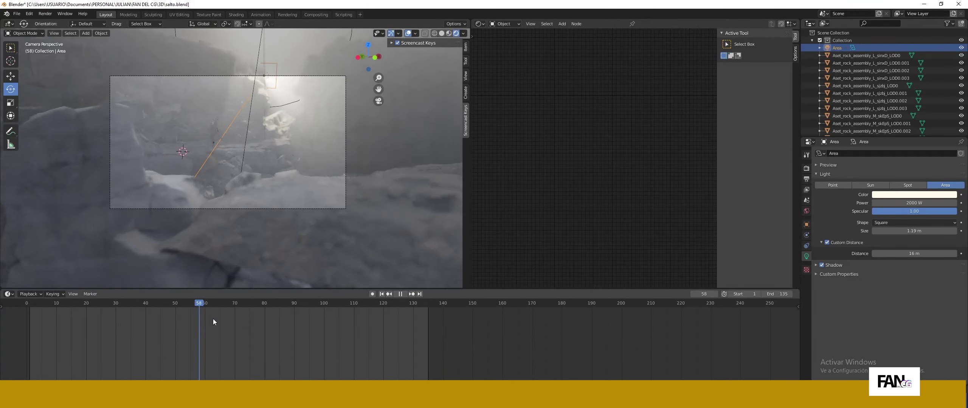
pyautogui.click(284, 109)
pyautogui.click(436, 185)
# - Change the color management look in the render settings to Medium Low Contrast
pyautogui.click(807, 169)
pyautogui.scroll(20, 915, 185)
pyautogui.scroll(-2, 928, 178)
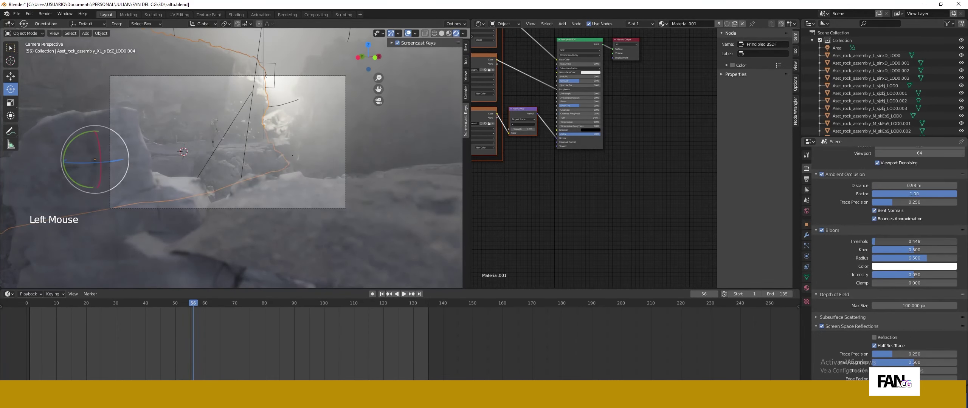
pyautogui.scroll(-20, 873, 287)
pyautogui.click(898, 292)
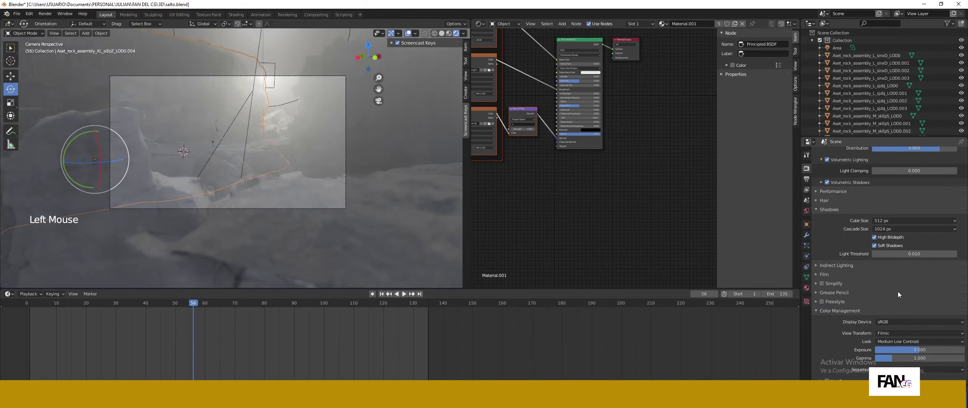
# - Expand the indirect lighting render settings and add an irradiance volume light probe to the scene
pyautogui.scroll(3, 817, 312)
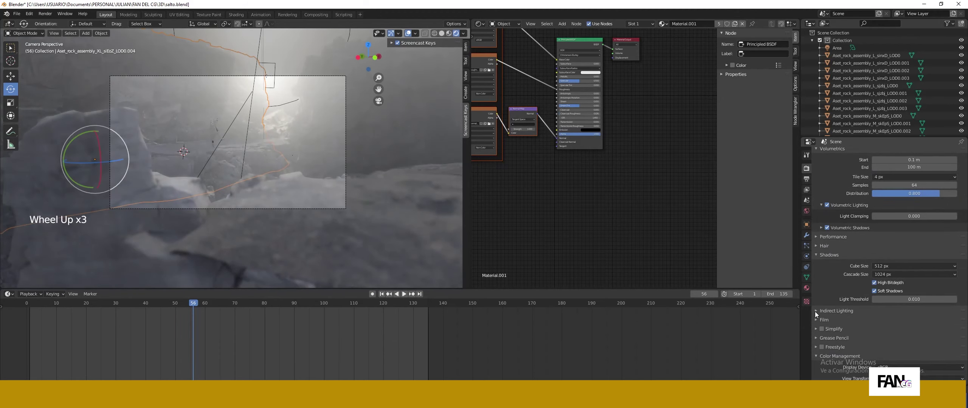
pyautogui.click(824, 311)
pyautogui.scroll(-6, 257, 234)
pyautogui.moveTo(258, 235); pyautogui.dragTo(243, 220, button='middle')
pyautogui.scroll(-9, 268, 246)
pyautogui.scroll(2, 243, 219)
pyautogui.hotkey('shift', 'a')
pyautogui.moveTo(258, 194)
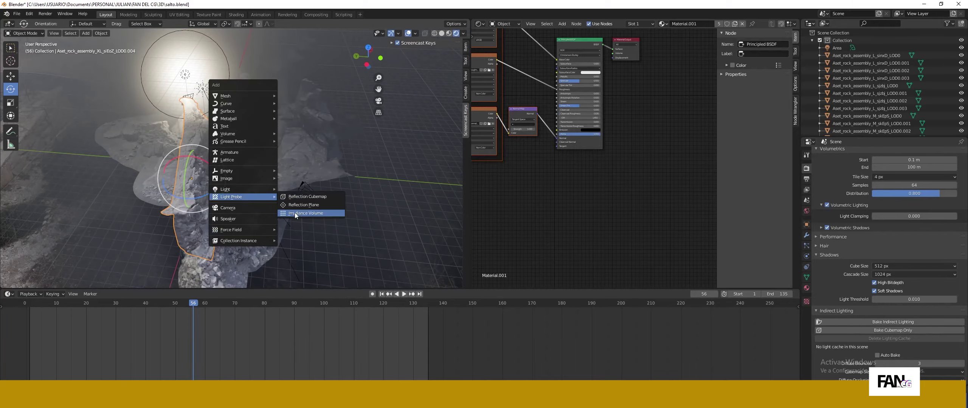
pyautogui.click(306, 214)
# - Scale up the irradiance volume until it surrounds the canyon rocks
pyautogui.press('s')
pyautogui.click(348, 113)
pyautogui.moveTo(340, 121); pyautogui.dragTo(303, 167, button='middle')
pyautogui.scroll(-4, 299, 98)
pyautogui.press('s')
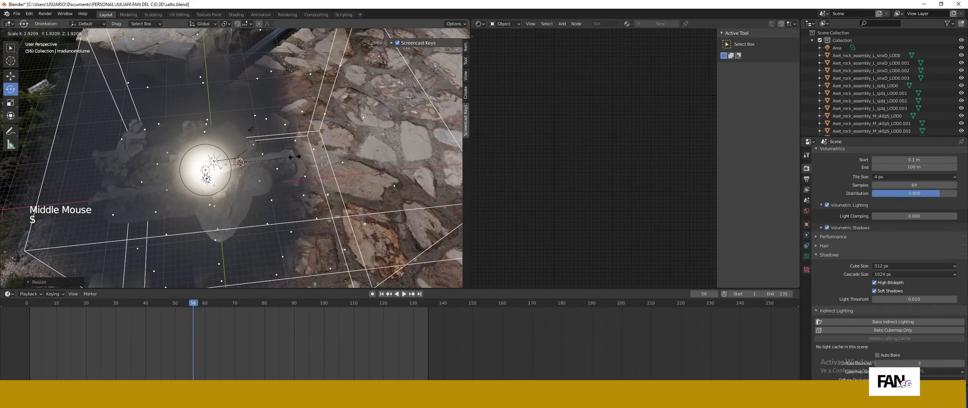
pyautogui.click(322, 181)
# - Scale the irradiance volume along the Z axis and move it into place around the canyon
pyautogui.scroll(-1, 257, 149)
pyautogui.moveTo(314, 204); pyautogui.dragTo(288, 196, button='middle')
pyautogui.press('s')
pyautogui.press('z')
pyautogui.click(247, 160)
pyautogui.press('g')
pyautogui.click(261, 170)
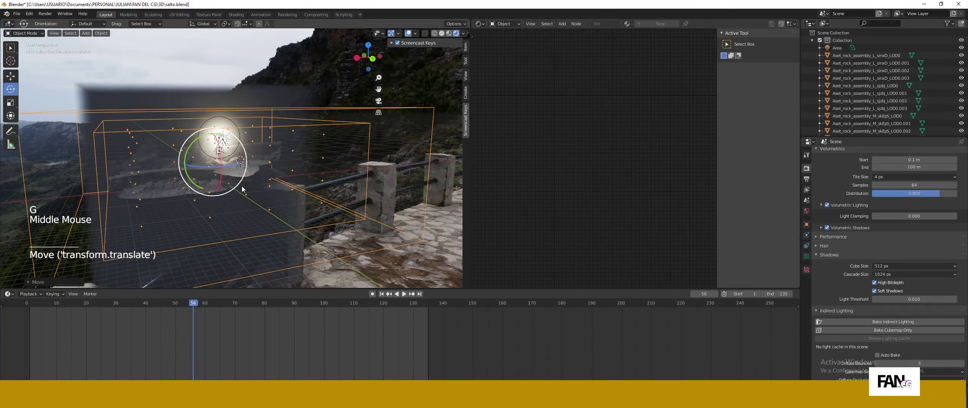
# - Look through the camera, go to frame 135 and bake the indirect lighting
pyautogui.press('KP_0')
pyautogui.scroll(8, 292, 201)
pyautogui.click(419, 294)
pyautogui.click(855, 321)
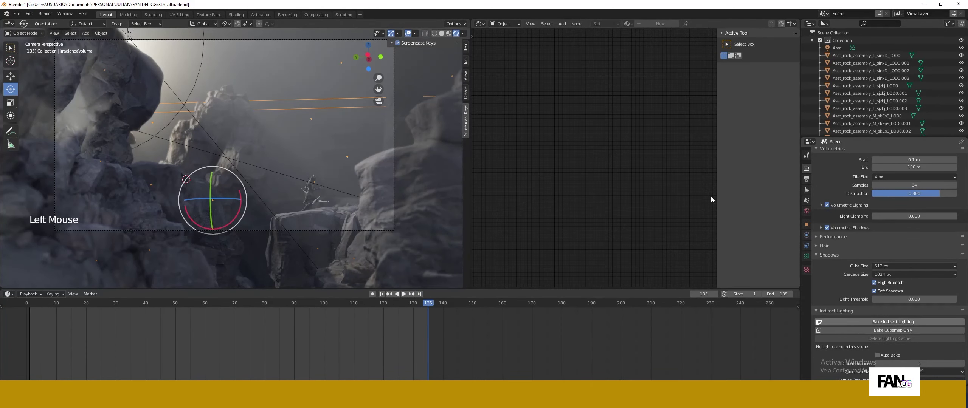
# - Select the fog cube, connect a Musgrave Texture to the Principled Volume's density and set the texture scale to 2.4
pyautogui.click(291, 84)
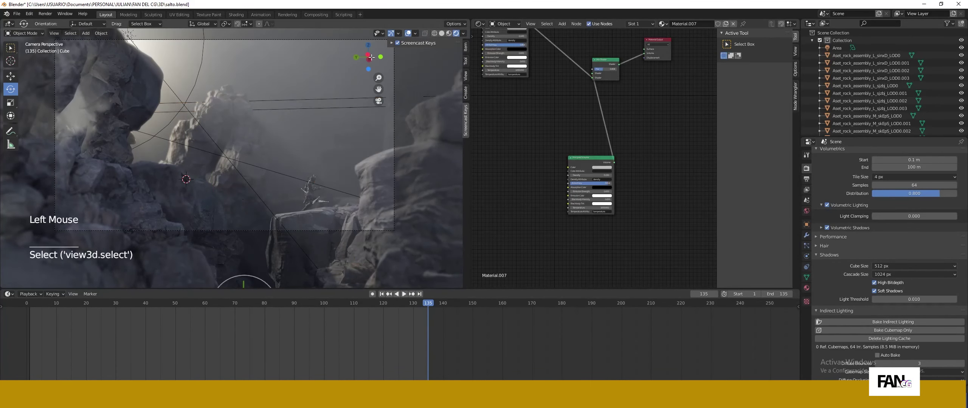
pyautogui.moveTo(421, 310); pyautogui.dragTo(354, 311)
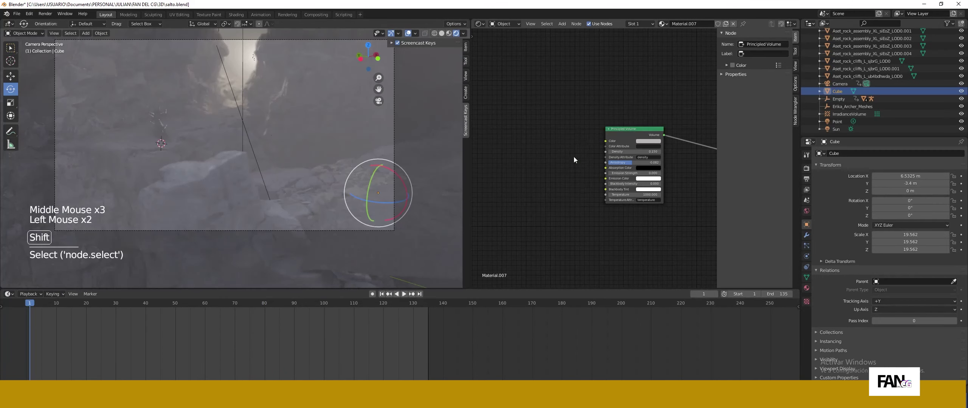
pyautogui.hotkey('shift', 'a')
pyautogui.click(574, 157)
pyautogui.write('mus')
pyautogui.press('Return')
pyautogui.click(519, 134)
pyautogui.moveTo(555, 141); pyautogui.dragTo(606, 152)
pyautogui.moveTo(537, 166); pyautogui.dragTo(552, 182)
pyautogui.hotkey('ctrl', 'z')
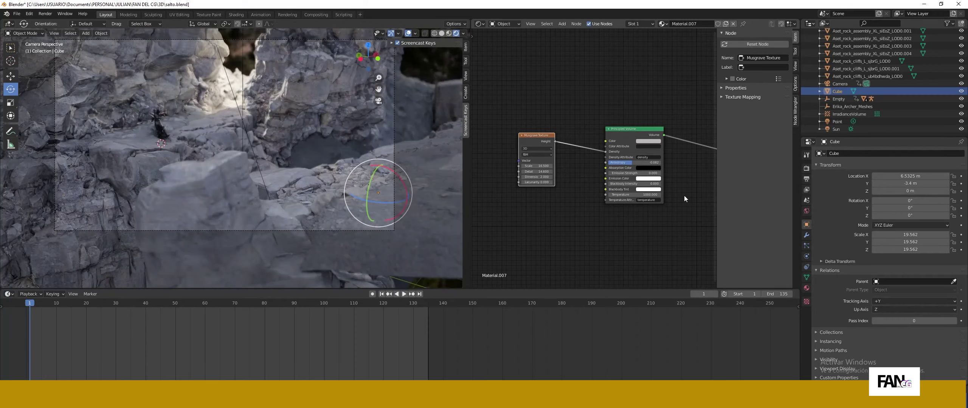
pyautogui.moveTo(31, 303); pyautogui.dragTo(360, 305)
pyautogui.moveTo(537, 166); pyautogui.dragTo(505, 166)
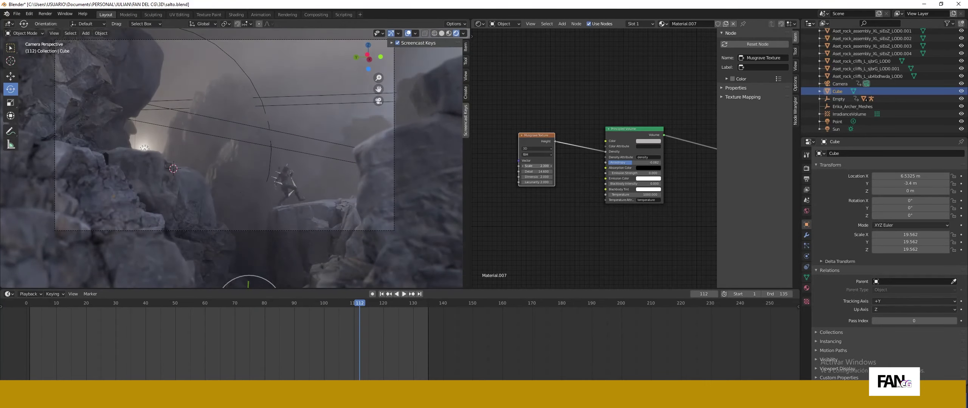
# - Render test images of frames 89 and 35 to examine the fog, closing each render
pyautogui.moveTo(373, 314); pyautogui.dragTo(291, 305)
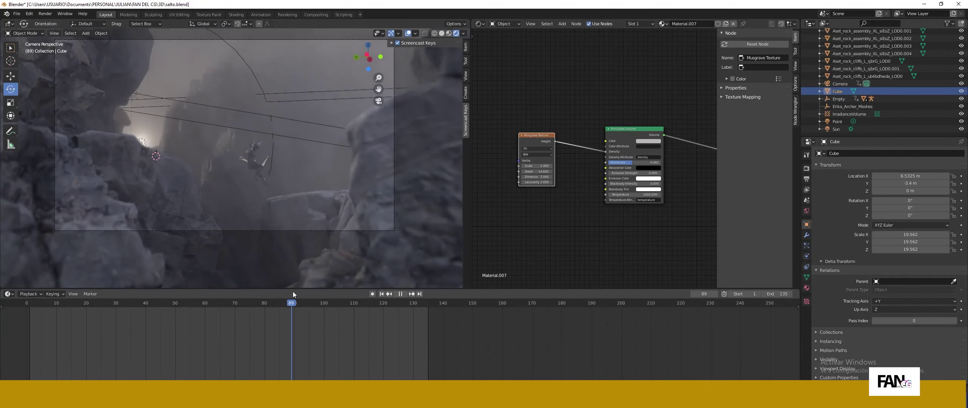
pyautogui.press('F12')
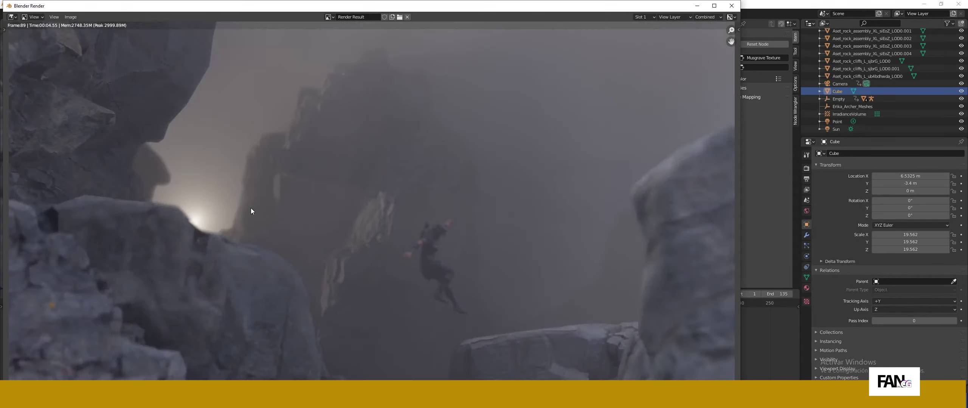
pyautogui.click(732, 6)
pyautogui.moveTo(170, 305); pyautogui.dragTo(131, 304)
pyautogui.press('F12')
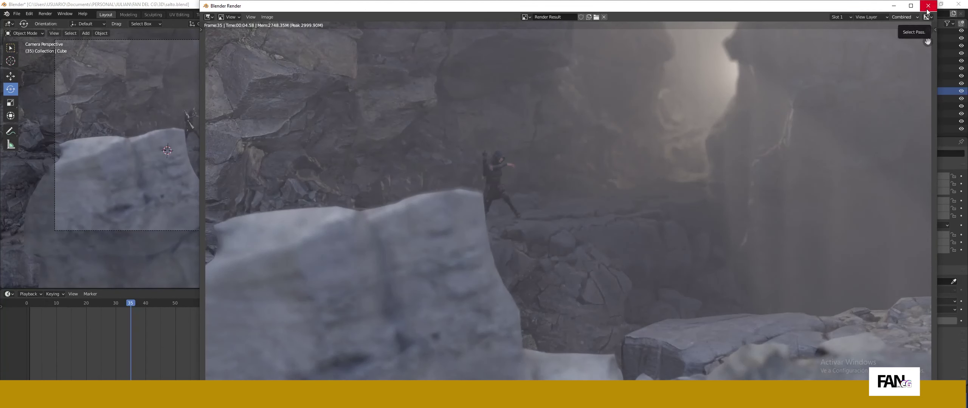
pyautogui.click(928, 6)
# - Add Texture Coordinate and Mapping nodes to the Musgrave Texture and feed the mapping with Object coordinates
pyautogui.moveTo(545, 174); pyautogui.dragTo(519, 174)
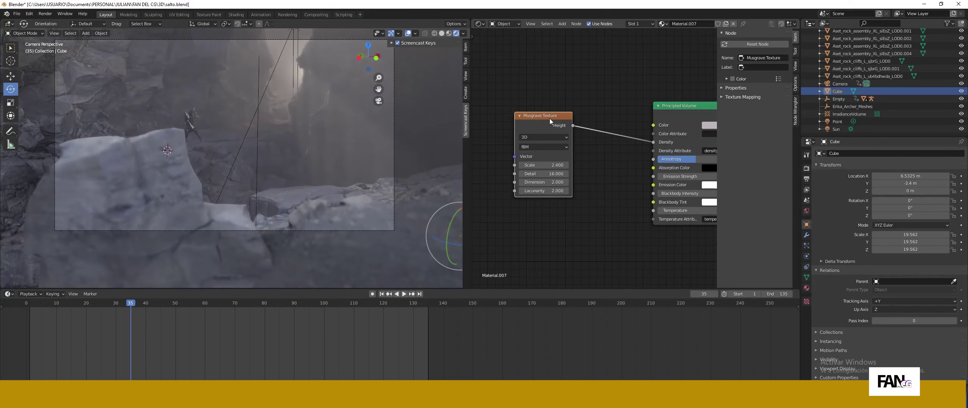
pyautogui.click(543, 120)
pyautogui.hotkey('ctrl', 'shift', 't')
pyautogui.click(799, 93)
pyautogui.hotkey('ctrl', 't')
pyautogui.moveTo(594, 138); pyautogui.dragTo(664, 123, button='middle')
pyautogui.scroll(-5, 658, 124)
pyautogui.moveTo(537, 130); pyautogui.dragTo(546, 129, button='middle')
pyautogui.scroll(3, 513, 129)
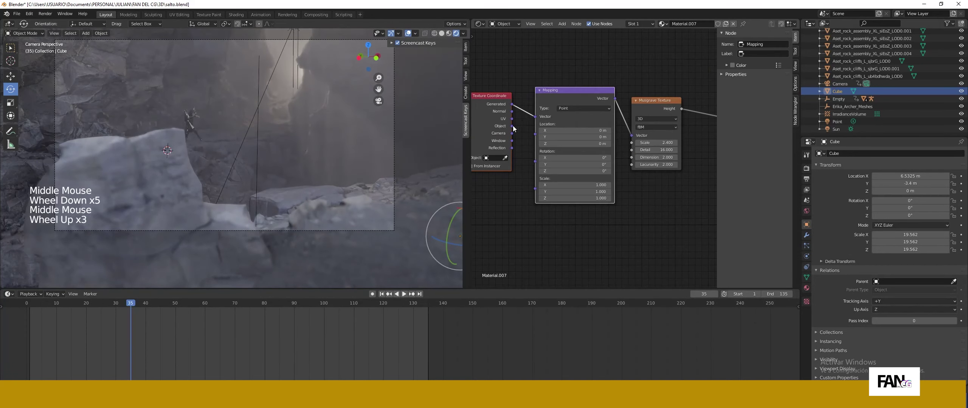
pyautogui.moveTo(512, 126); pyautogui.dragTo(534, 117)
pyautogui.moveTo(534, 120); pyautogui.dragTo(530, 144, button='middle')
# - Try lower scale values on the Musgrave Texture while scrubbing through the shot
pyautogui.moveTo(651, 167); pyautogui.dragTo(674, 166)
pyautogui.click(381, 294)
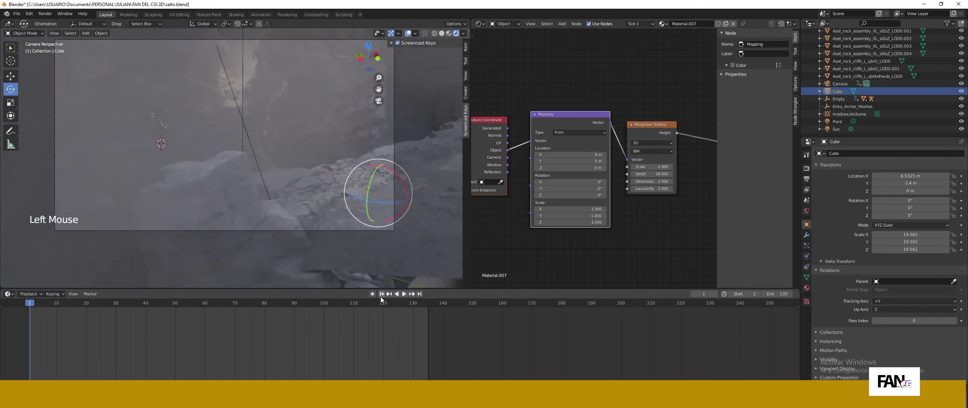
pyautogui.moveTo(35, 303); pyautogui.dragTo(373, 309)
pyautogui.moveTo(648, 167)
pyautogui.mouseDown()
pyautogui.moveTo(659, 167)
pyautogui.moveTo(643, 167)
pyautogui.mouseUp()
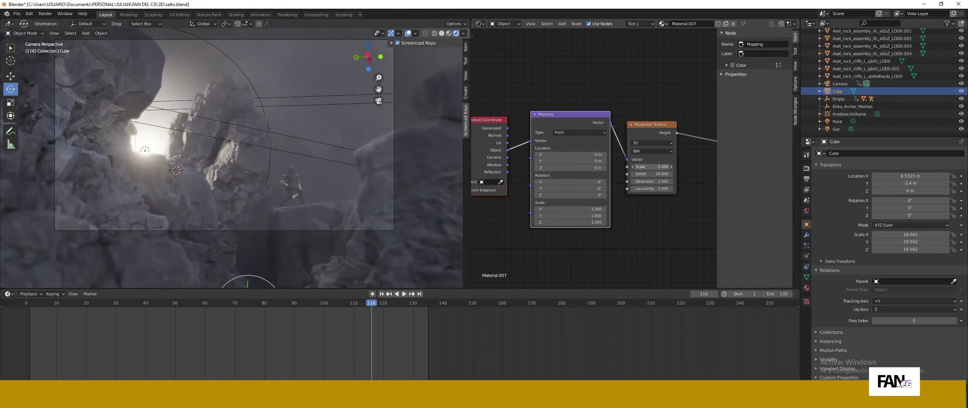
pyautogui.moveTo(472, 299); pyautogui.dragTo(12, 306)
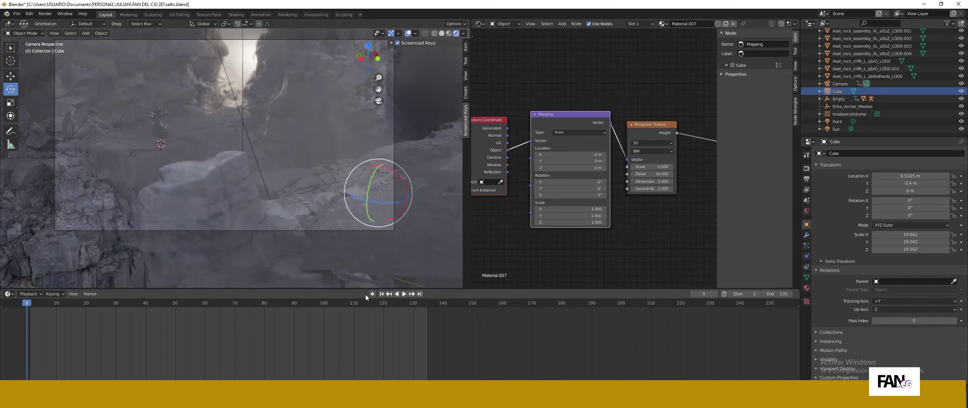
# - Replace the Musgrave Texture with a Noise Texture connected to the Principled Volume's density, and adjust the noise scale
pyautogui.scroll(-9, 596, 123)
pyautogui.moveTo(650, 121); pyautogui.dragTo(596, 124, button='middle')
pyautogui.scroll(5, 593, 157)
pyautogui.click(561, 138)
pyautogui.press('Delete')
pyautogui.click(560, 136)
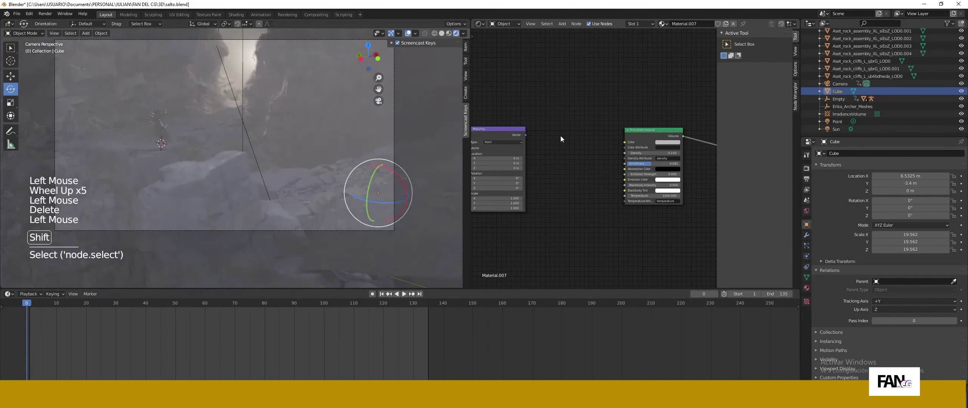
pyautogui.press('Return')
pyautogui.click(560, 137)
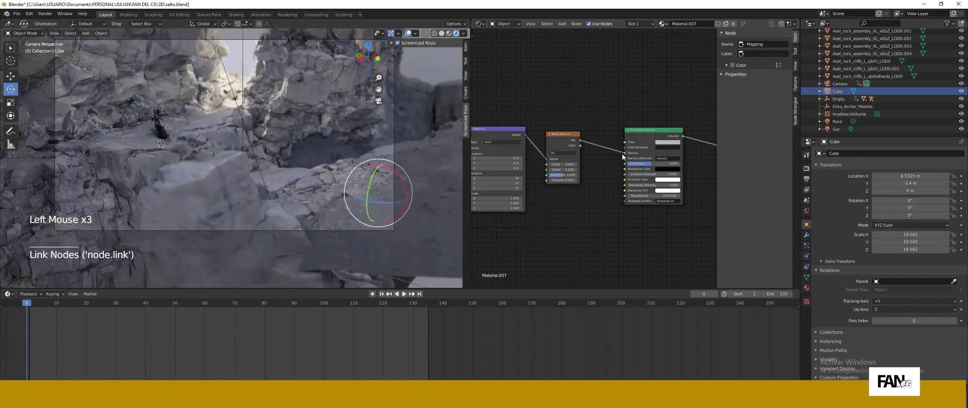
pyautogui.moveTo(563, 165); pyautogui.dragTo(616, 169)
# - Insert a ColorRamp between the Noise Texture and the Principled Volume and move its black stop toward the middle
pyautogui.moveTo(643, 130); pyautogui.dragTo(691, 127)
pyautogui.moveTo(564, 175); pyautogui.dragTo(561, 175)
pyautogui.hotkey('ctrl', 'z')
pyautogui.click(615, 168)
pyautogui.hotkey('shift', 'a')
pyautogui.write('RANMP')
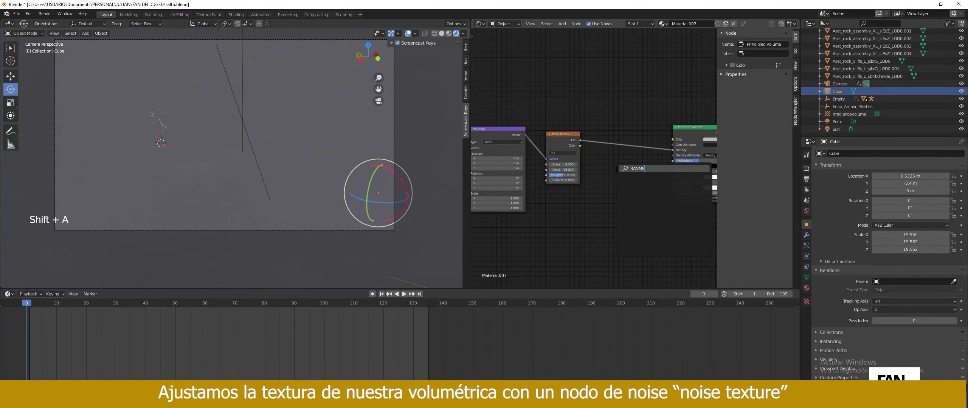
pyautogui.click(630, 189)
pyautogui.click(612, 152)
pyautogui.moveTo(612, 151); pyautogui.dragTo(638, 151)
# - Adjust the noise scale, shift the Mapping node's X location and preview the fog up to frame 95
pyautogui.moveTo(562, 165); pyautogui.dragTo(571, 164)
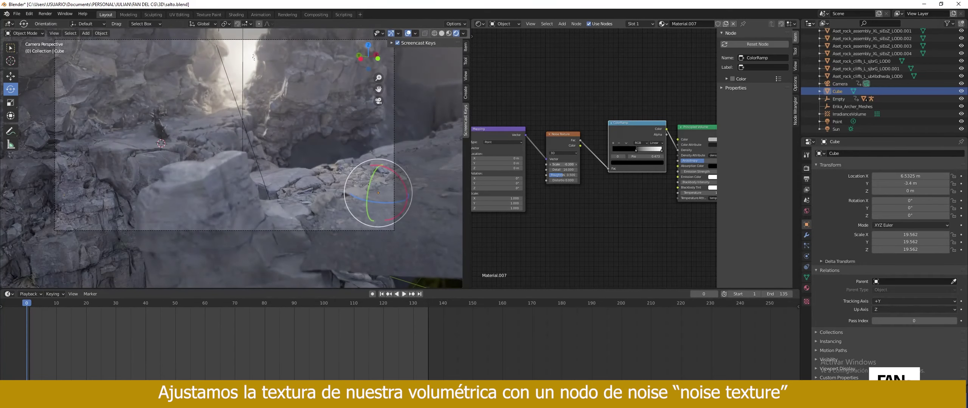
pyautogui.moveTo(498, 158); pyautogui.dragTo(509, 158)
pyautogui.click(404, 294)
pyautogui.moveTo(64, 304); pyautogui.dragTo(309, 304)
pyautogui.click(400, 294)
# - Set the noise detail to 5.7, roughness to 1, scale to 0.000001 and the ColorRamp's white stop to 0.75
pyautogui.scroll(5, 563, 189)
pyautogui.moveTo(555, 176)
pyautogui.mouseDown()
pyautogui.moveTo(545, 175)
pyautogui.moveTo(569, 183)
pyautogui.mouseUp()
pyautogui.moveTo(695, 148); pyautogui.dragTo(676, 148)
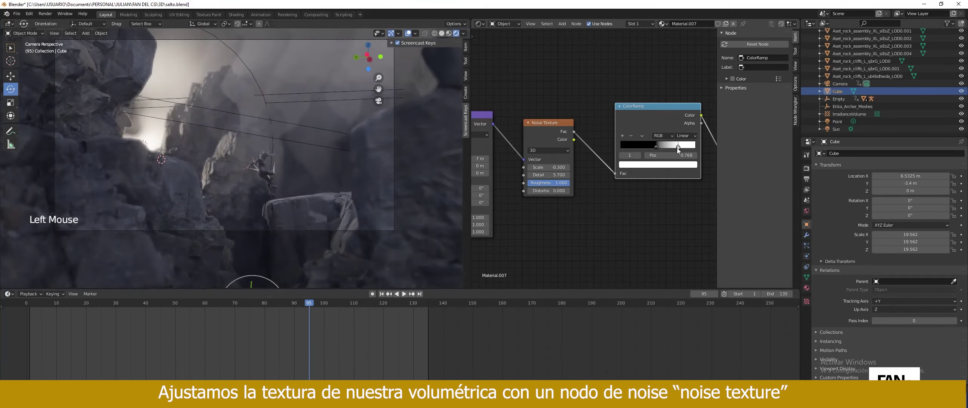
pyautogui.moveTo(563, 168); pyautogui.dragTo(572, 167)
# - Play the shot to check the fog and render test images of frames 116 and 72
pyautogui.moveTo(309, 304); pyautogui.dragTo(60, 305)
pyautogui.click(405, 295)
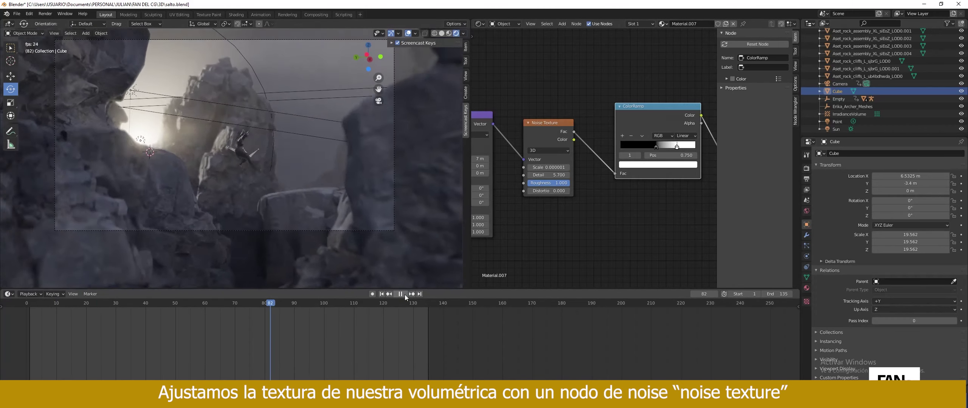
pyautogui.click(292, 209)
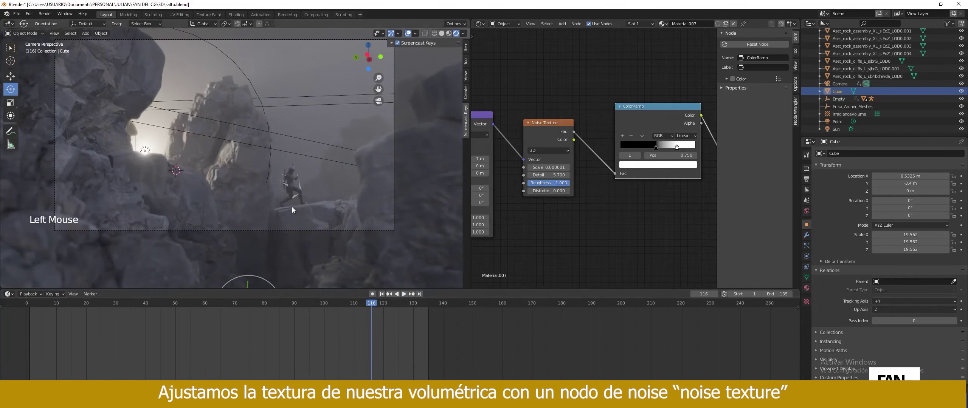
pyautogui.press('F12')
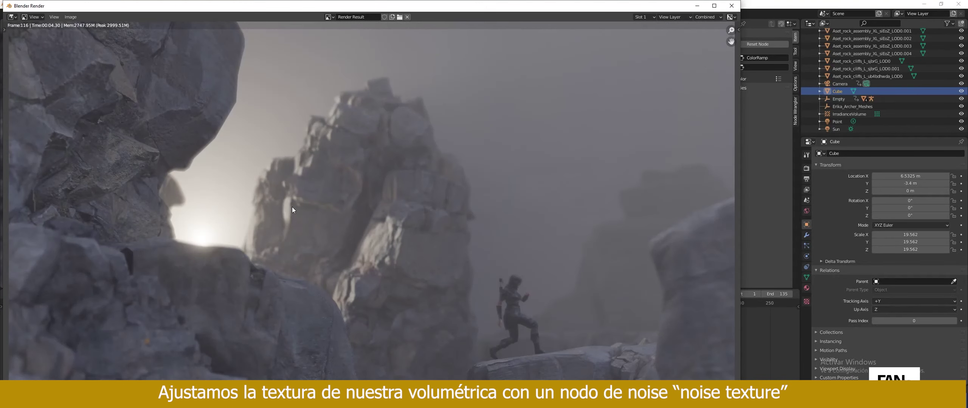
pyautogui.press('Escape')
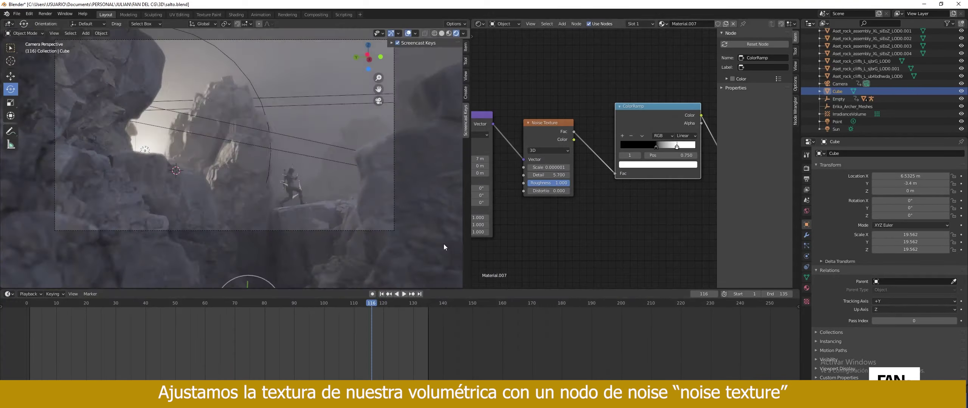
pyautogui.click(222, 305)
pyautogui.press('F12')
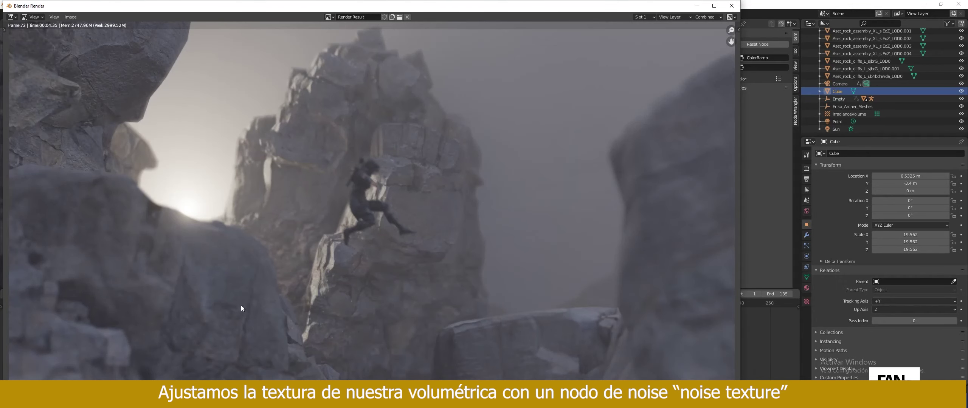
pyautogui.press('Escape')
# - Try to reposition the large foreground rock along the Y and X axes, and undo the moves
pyautogui.moveTo(219, 341); pyautogui.dragTo(121, 313)
pyautogui.click(212, 239)
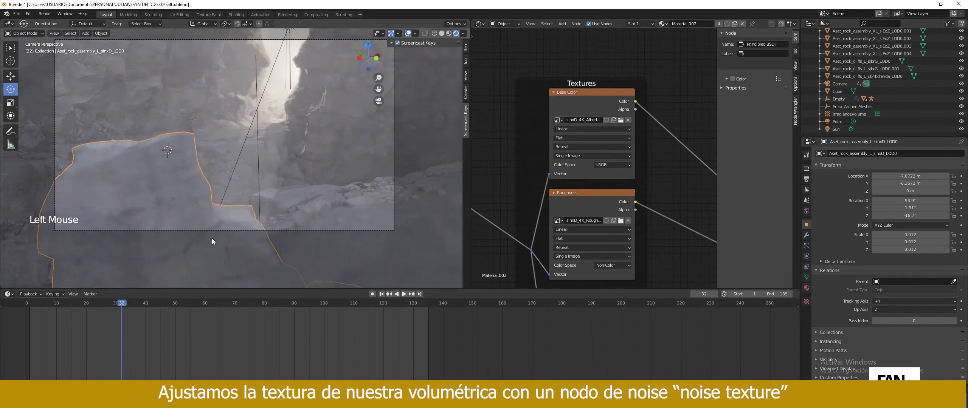
pyautogui.press('g')
pyautogui.press('y')
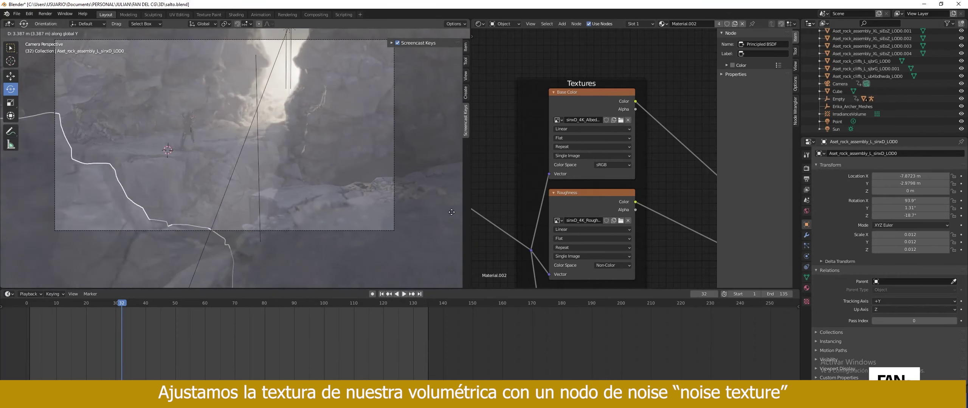
pyautogui.rightClick(390, 239)
pyautogui.click(403, 294)
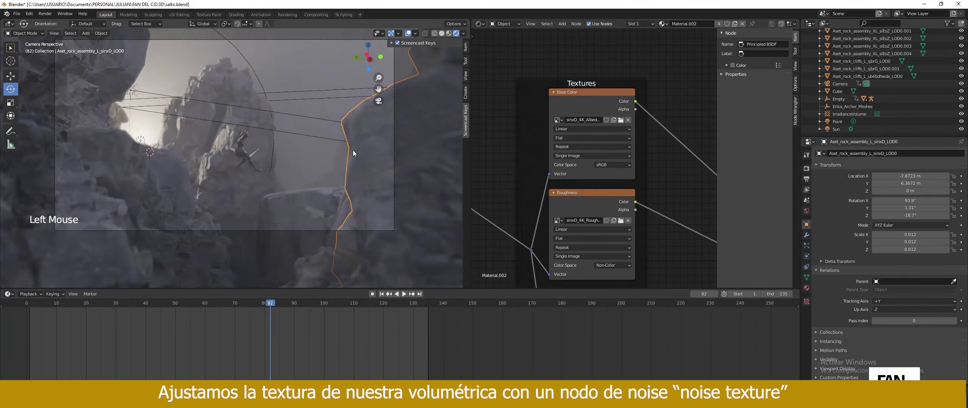
pyautogui.press('g')
pyautogui.press('x')
pyautogui.click(378, 169)
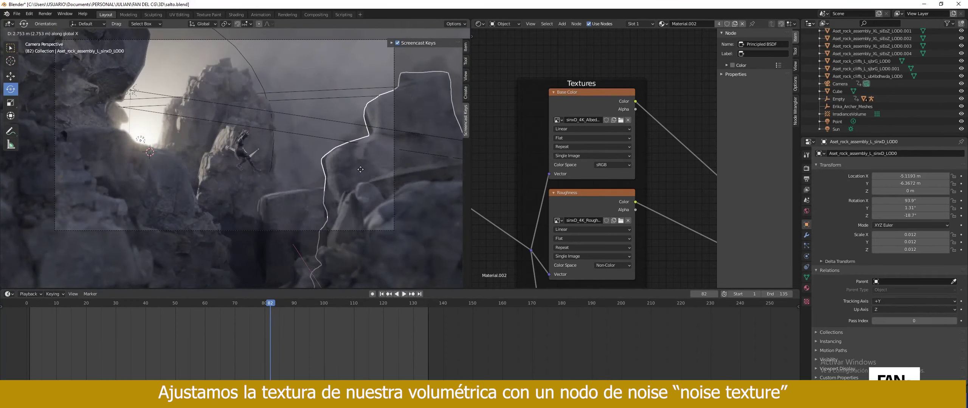
pyautogui.moveTo(271, 302); pyautogui.dragTo(218, 318)
pyautogui.hotkey('ctrl', 'z')
pyautogui.hotkey('ctrl', 'z')
pyautogui.hotkey('ctrl', 'z')
# - Select the sun light and adjust its Z rotation
pyautogui.scroll(-5, 870, 95)
pyautogui.click(836, 129)
pyautogui.moveTo(894, 216); pyautogui.dragTo(907, 217)
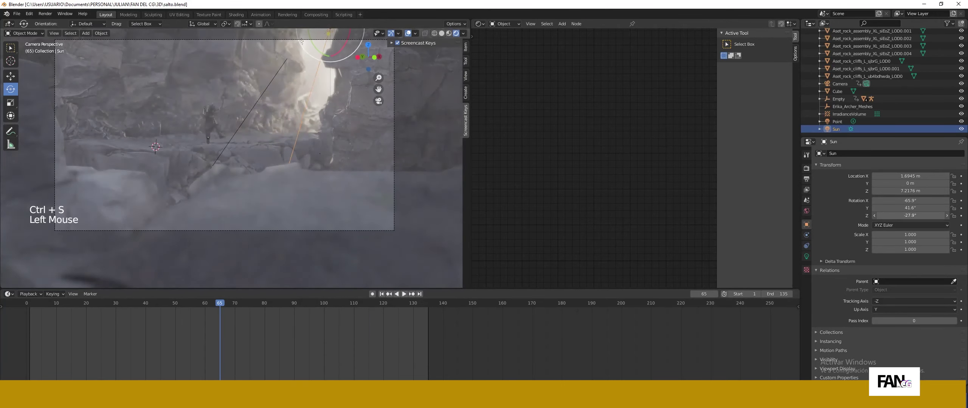
# - Select the foreground cliff, move it along the Y axis and lower it along Z while viewing through the camera
pyautogui.click(262, 191)
pyautogui.moveTo(264, 191); pyautogui.dragTo(296, 258, button='middle')
pyautogui.press('KP_0')
pyautogui.press('g')
pyautogui.press('y')
pyautogui.click(253, 230)
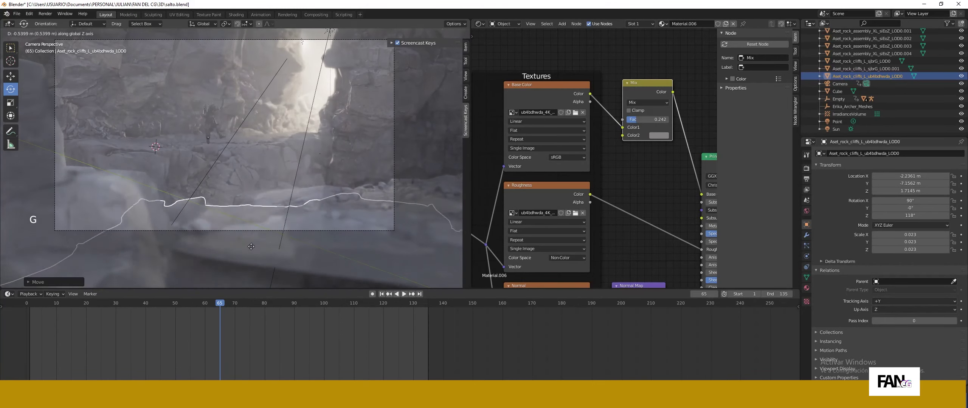
pyautogui.click(259, 253)
pyautogui.click(259, 253)
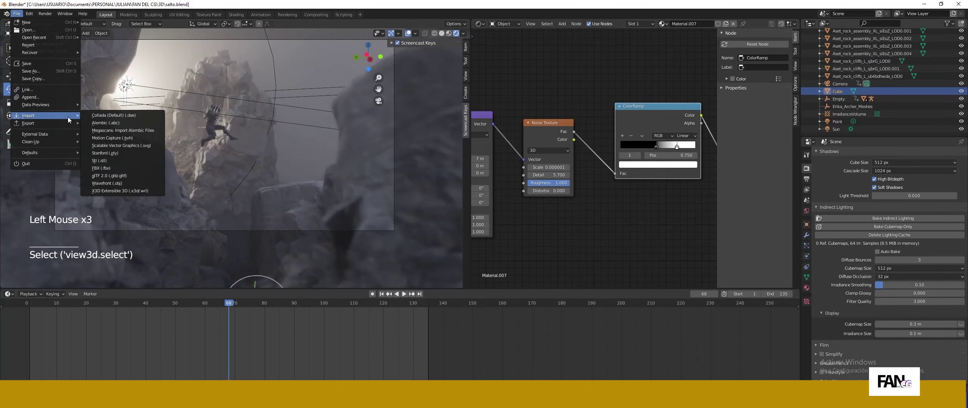
# - Import the carved stone statue as an FBX from the 4K subfolder of the megascans folder on drive E
pyautogui.click(117, 169)
pyautogui.click(223, 132)
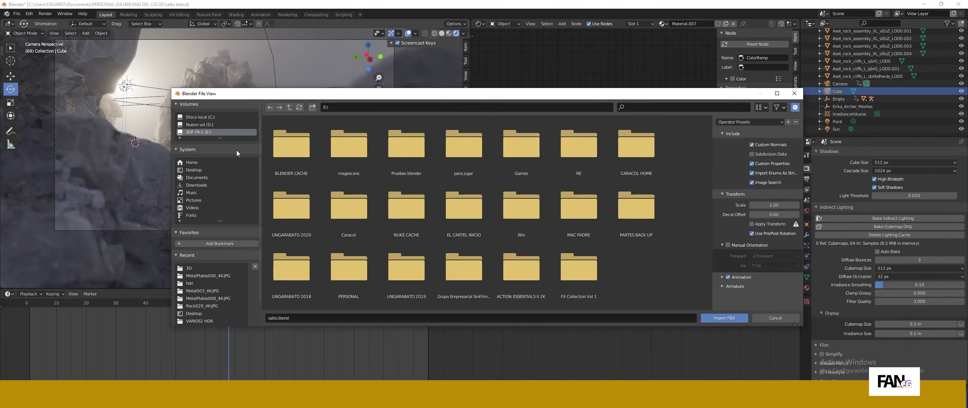
pyautogui.doubleClick(342, 143)
pyautogui.doubleClick(307, 143)
pyautogui.click(742, 133)
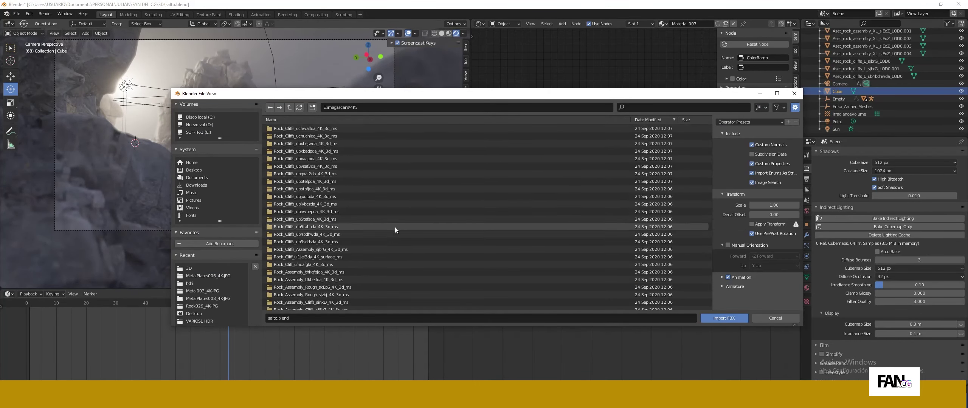
pyautogui.click(655, 108)
pyautogui.write('2')
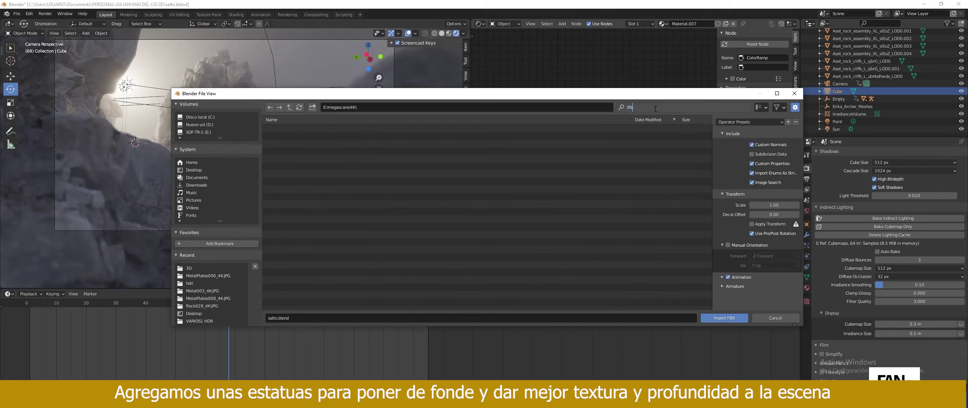
pyautogui.write('fa')
pyautogui.click(290, 128)
pyautogui.click(724, 318)
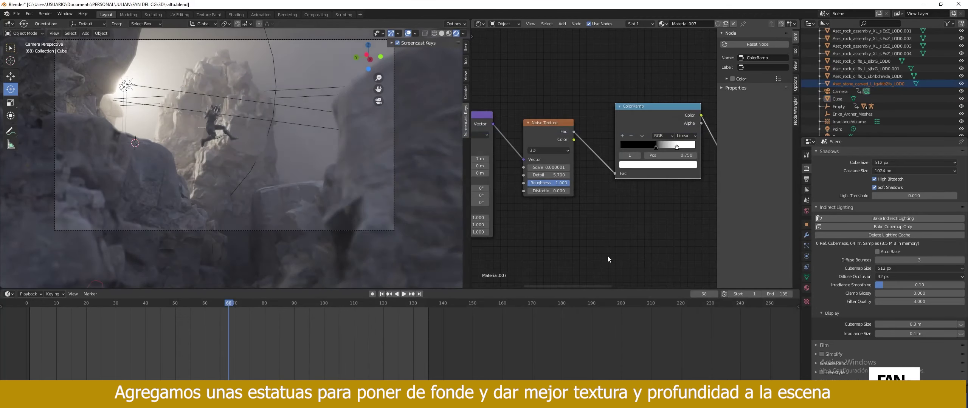
# - Move the imported statue away from the rocks into the open canyon and scale it
pyautogui.moveTo(304, 173); pyautogui.dragTo(269, 191, button='middle')
pyautogui.scroll(-5, 269, 191)
pyautogui.moveTo(269, 191); pyautogui.dragTo(235, 213, button='middle')
pyautogui.press('g')
pyautogui.click(260, 107)
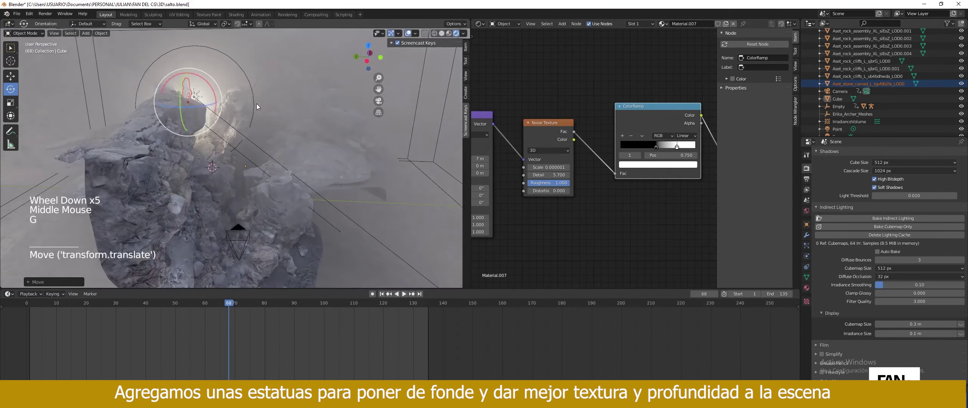
pyautogui.press('g')
pyautogui.click(323, 120)
pyautogui.press('s')
pyautogui.click(371, 170)
# - Move the statue along the X axis and rotate it about its vertical axis while viewing through the camera
pyautogui.moveTo(371, 170); pyautogui.dragTo(335, 77, button='middle')
pyautogui.press('g')
pyautogui.press('x')
pyautogui.click(288, 158)
pyautogui.press('KP_0')
pyautogui.press('r')
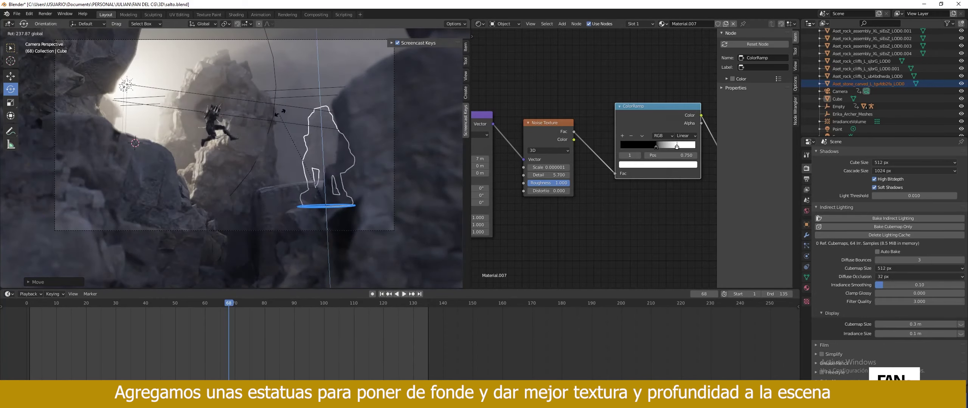
pyautogui.moveTo(264, 138); pyautogui.dragTo(264, 138)
pyautogui.click(321, 148)
# - Shift the statue along the Y axis and reposition it behind the landing ledge, checking the camera view
pyautogui.press('g')
pyautogui.press('y')
pyautogui.press('g')
pyautogui.moveTo(322, 203); pyautogui.dragTo(299, 152, button='middle')
pyautogui.click(322, 198)
pyautogui.press('g')
pyautogui.moveTo(298, 149); pyautogui.dragTo(304, 150, button='middle')
pyautogui.press('KP_0')
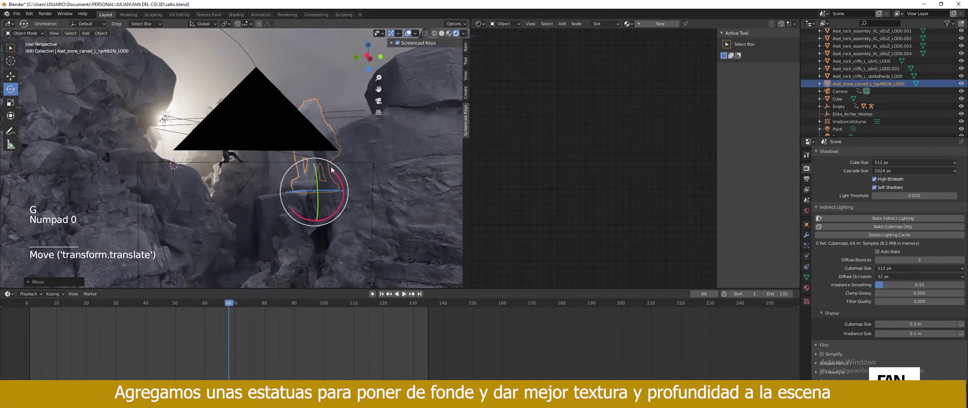
# - Move the statue and scale it behind the ledge, judging its placement at frames 130 and 129
pyautogui.moveTo(199, 307); pyautogui.dragTo(413, 318)
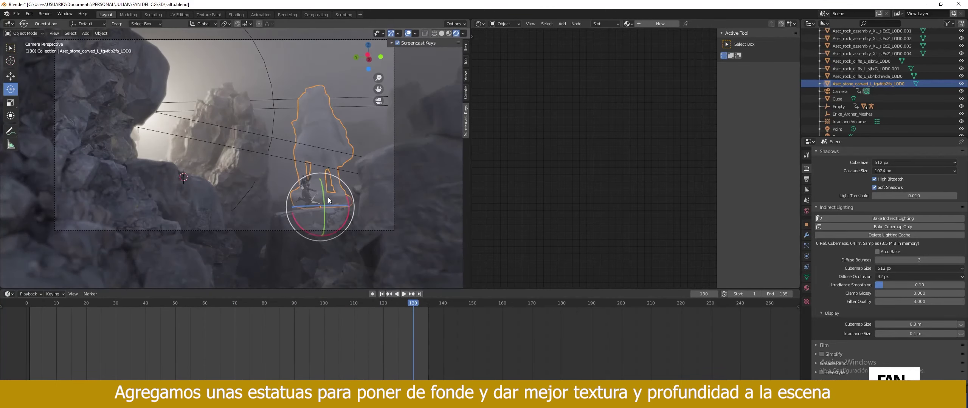
pyautogui.click(355, 222)
pyautogui.click(411, 305)
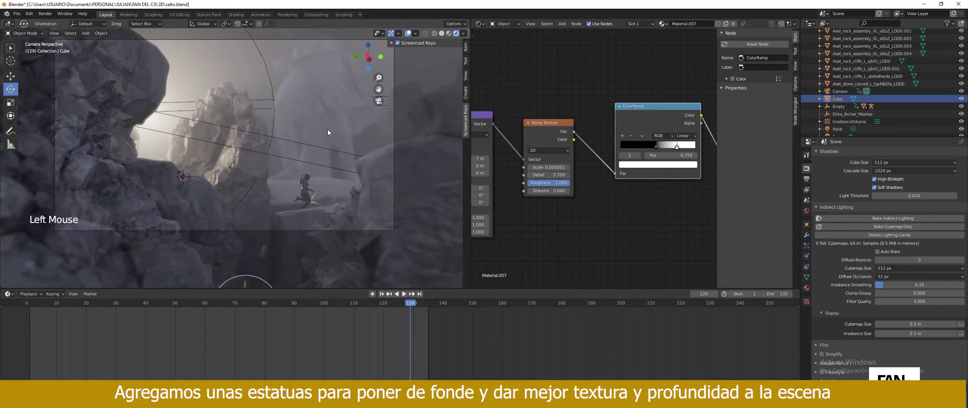
pyautogui.click(327, 129)
pyautogui.press('g')
pyautogui.click(345, 172)
pyautogui.press('s')
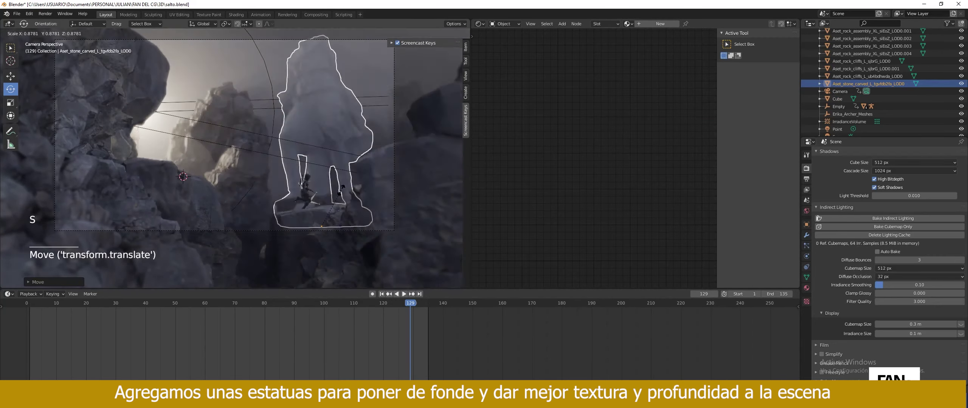
pyautogui.click(343, 181)
# - Go to frame 102, duplicate the statue along the Y axis behind the central rock and rotate the copy
pyautogui.click(369, 307)
pyautogui.click(389, 261)
pyautogui.click(411, 305)
pyautogui.moveTo(412, 305); pyautogui.dragTo(330, 305)
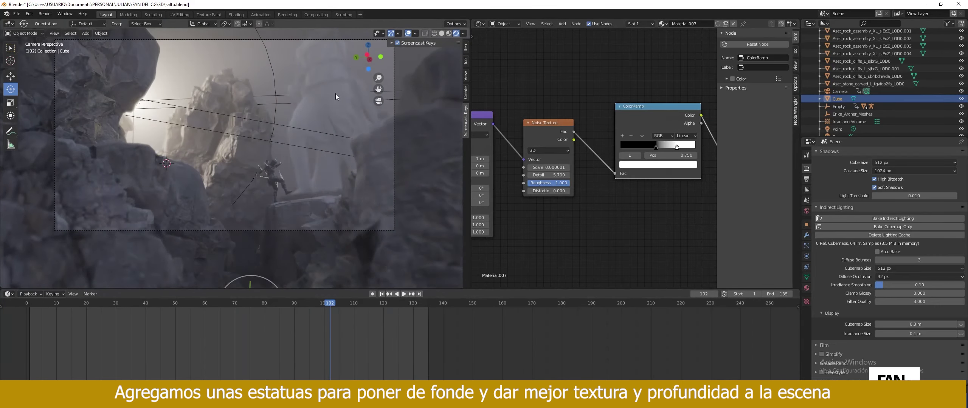
pyautogui.click(336, 94)
pyautogui.hotkey('shift', 'd')
pyautogui.press('y')
pyautogui.click(217, 99)
pyautogui.moveTo(198, 224); pyautogui.dragTo(188, 206)
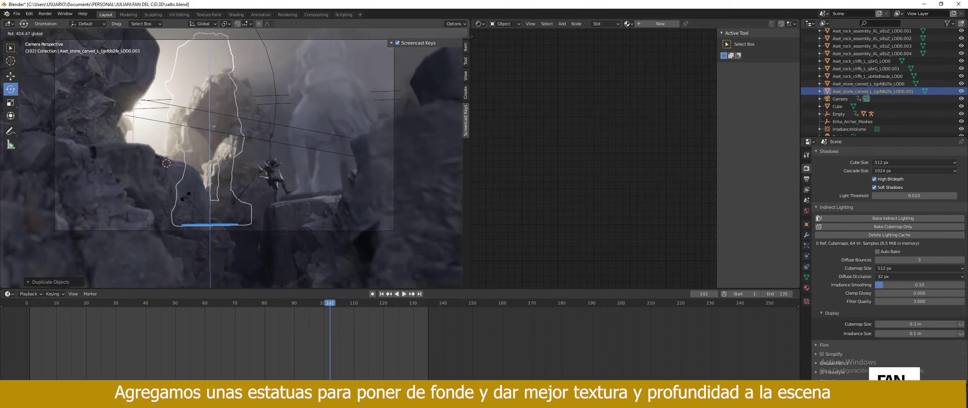
pyautogui.moveTo(242, 132); pyautogui.dragTo(223, 149)
pyautogui.click(210, 118)
# - Move the duplicate statue along the X and Y axes behind the central rock
pyautogui.press('g')
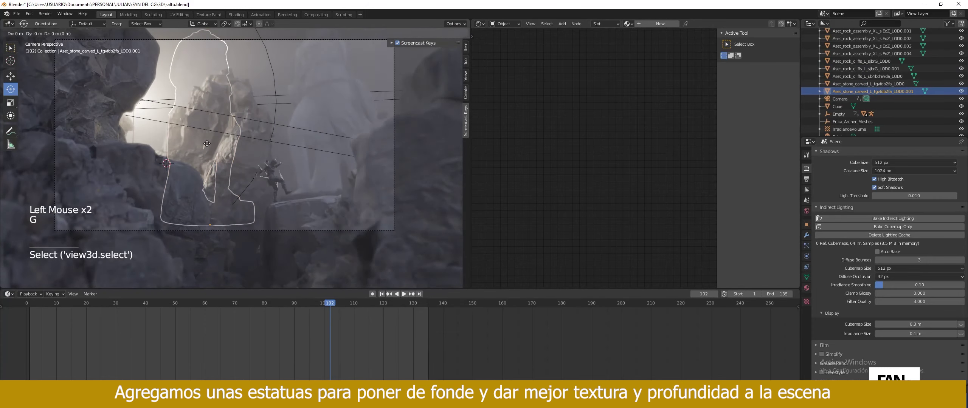
pyautogui.press('x')
pyautogui.click(197, 83)
pyautogui.press('g')
pyautogui.press('y')
pyautogui.click(242, 87)
pyautogui.click(243, 99)
# - At frame 124, give the original statue a new material and bring its three texture images into the node graph
pyautogui.moveTo(267, 303); pyautogui.dragTo(397, 310)
pyautogui.click(325, 98)
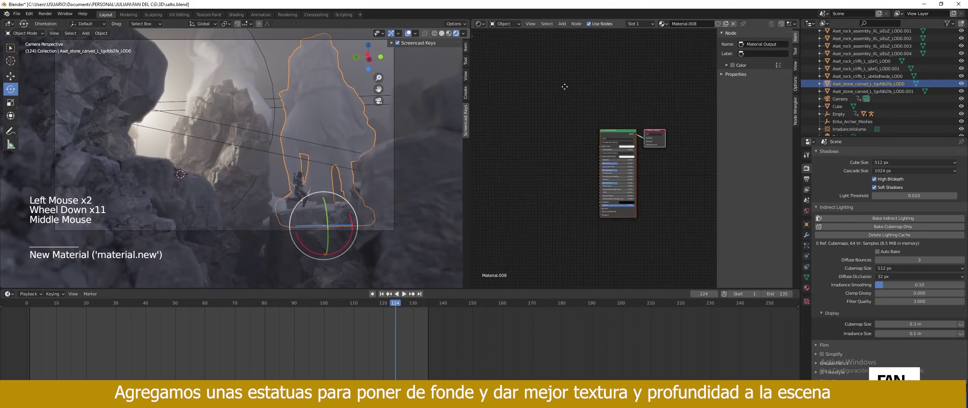
pyautogui.hotkey('alt', 'Tab')
pyautogui.moveTo(609, 295); pyautogui.dragTo(475, 87)
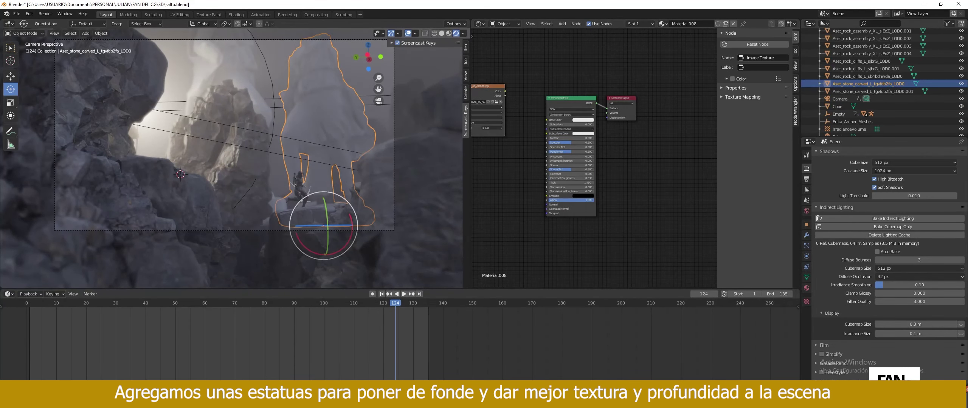
pyautogui.hotkey('alt', 'Tab')
pyautogui.moveTo(788, 295); pyautogui.dragTo(646, 176)
pyautogui.click(536, 186)
pyautogui.scroll(-2, 537, 187)
pyautogui.moveTo(538, 188); pyautogui.dragTo(560, 165, button='middle')
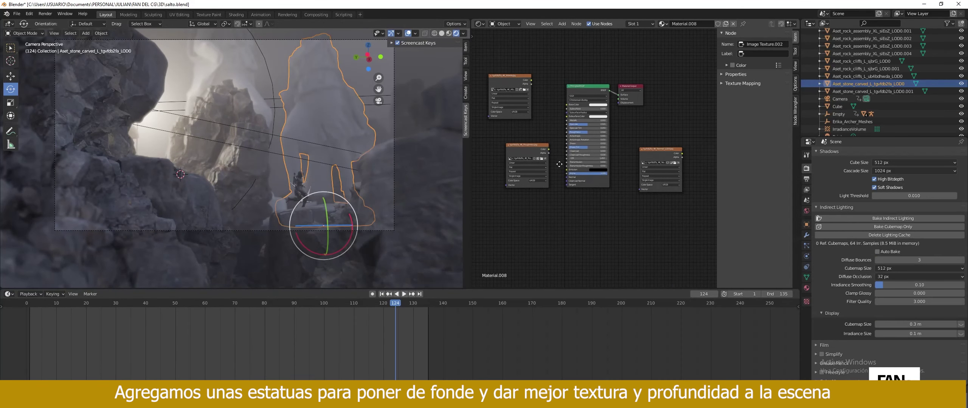
# - Connect the color and roughness textures to the statue's Principled BSDF and place the normal texture below them
pyautogui.moveTo(563, 107); pyautogui.dragTo(567, 104)
pyautogui.moveTo(535, 155); pyautogui.dragTo(514, 148)
pyautogui.moveTo(563, 130); pyautogui.dragTo(566, 132)
pyautogui.moveTo(528, 140); pyautogui.dragTo(527, 131)
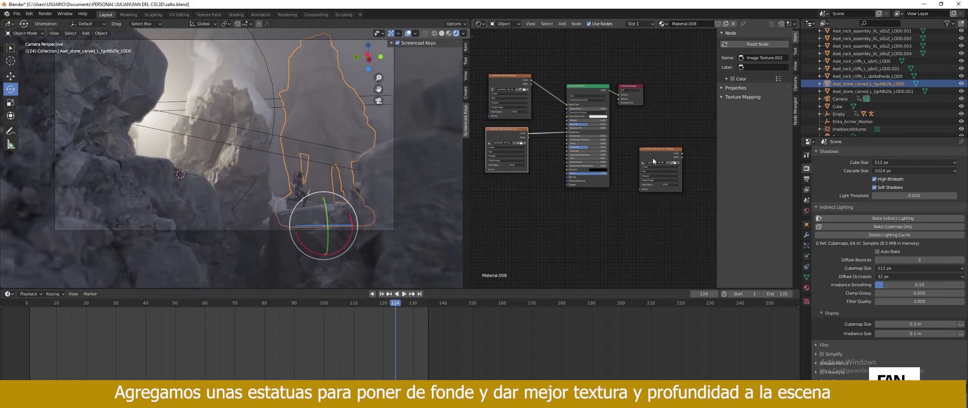
pyautogui.moveTo(660, 150); pyautogui.dragTo(497, 181)
# - Connect the normal texture to the shader through a Normal Map node and set its color space to Non-Color
pyautogui.scroll(2, 566, 184)
pyautogui.moveTo(566, 184); pyautogui.dragTo(597, 190, button='middle')
pyautogui.hotkey('shift', 'a')
pyautogui.click(550, 211)
pyautogui.write('nor')
pyautogui.click(560, 229)
pyautogui.click(548, 204)
pyautogui.click(503, 245)
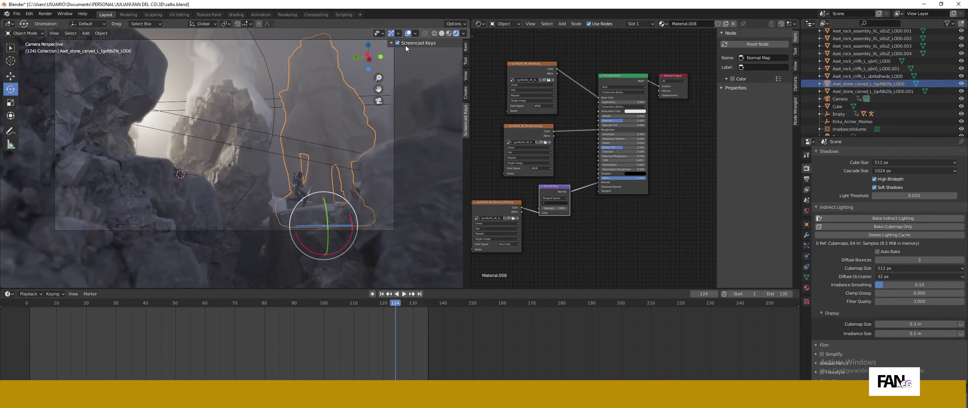
pyautogui.click(599, 238)
# - Add Texture Coordinate and Mapping nodes and link the mapping vector to all three statue textures
pyautogui.moveTo(599, 237); pyautogui.dragTo(716, 226, button='middle')
pyautogui.doubleClick(605, 109)
pyautogui.moveTo(627, 113); pyautogui.dragTo(605, 111)
pyautogui.moveTo(606, 112); pyautogui.dragTo(506, 132, button='middle')
pyautogui.moveTo(553, 75); pyautogui.dragTo(533, 75)
pyautogui.hotkey('ctrl', 't')
pyautogui.scroll(-5, 537, 159)
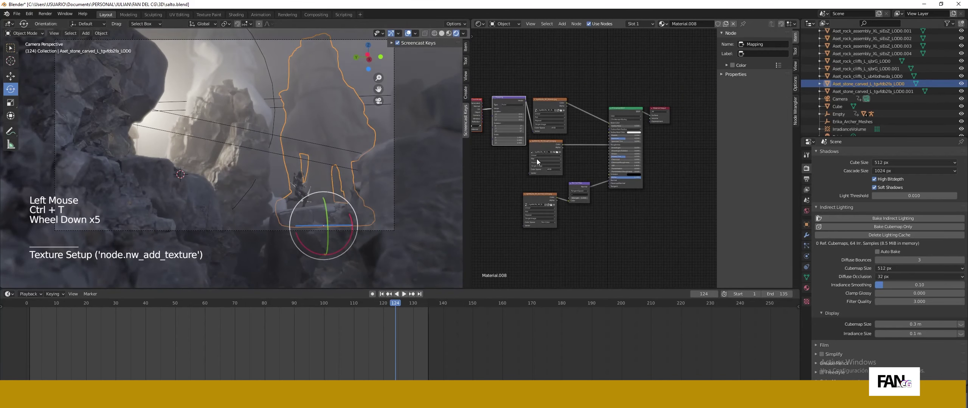
pyautogui.moveTo(537, 159); pyautogui.dragTo(605, 159, button='middle')
pyautogui.moveTo(578, 97); pyautogui.dragTo(541, 97)
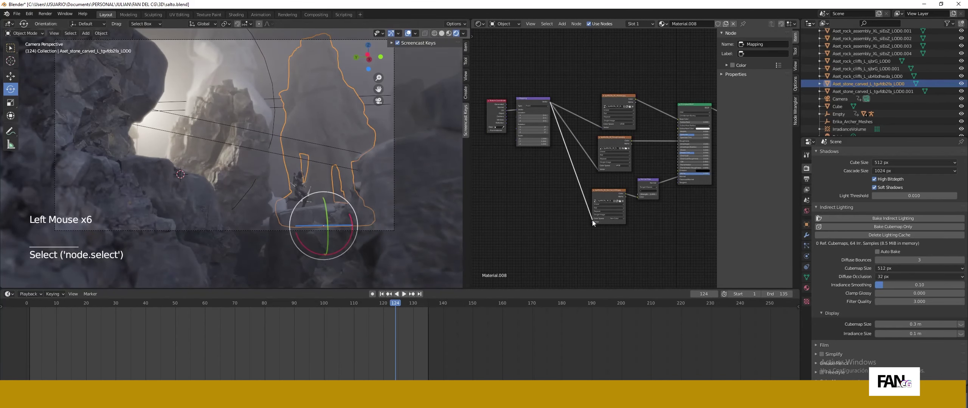
# - Copy the original statue's material nodes into a new material on the duplicate statue, replacing the default nodes
pyautogui.scroll(-3, 643, 162)
pyautogui.moveTo(678, 96); pyautogui.dragTo(662, 74, button='middle')
pyautogui.click(688, 66)
pyautogui.press('a')
pyautogui.hotkey('ctrl', 'c')
pyautogui.click(257, 125)
pyautogui.click(257, 125)
pyautogui.click(669, 24)
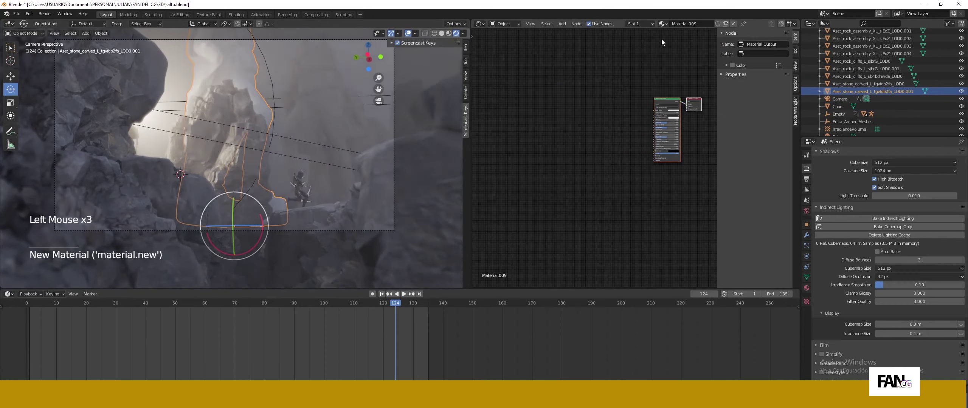
pyautogui.moveTo(661, 41); pyautogui.dragTo(661, 46, button='middle')
pyautogui.press('Delete')
pyautogui.click(610, 127)
# - Duplicate the existing point light and move the copy along the X and Y axes to illuminate the statues
pyautogui.click(283, 56)
pyautogui.scroll(-5, 870, 94)
pyautogui.click(838, 122)
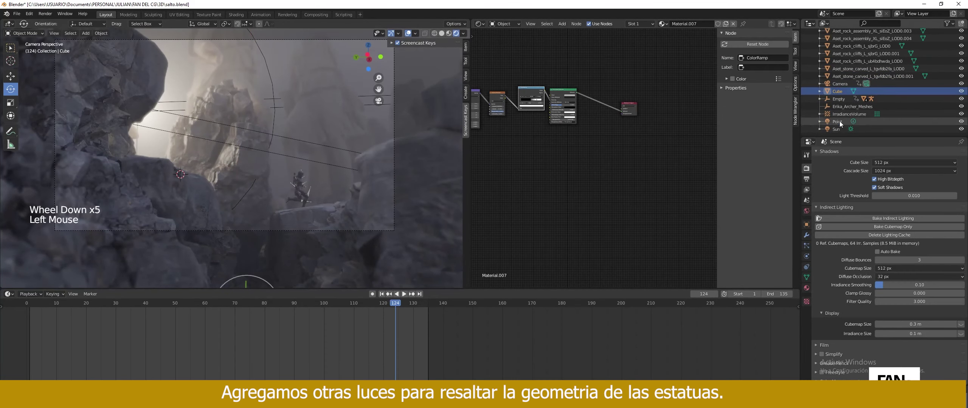
pyautogui.hotkey('shift', 'd')
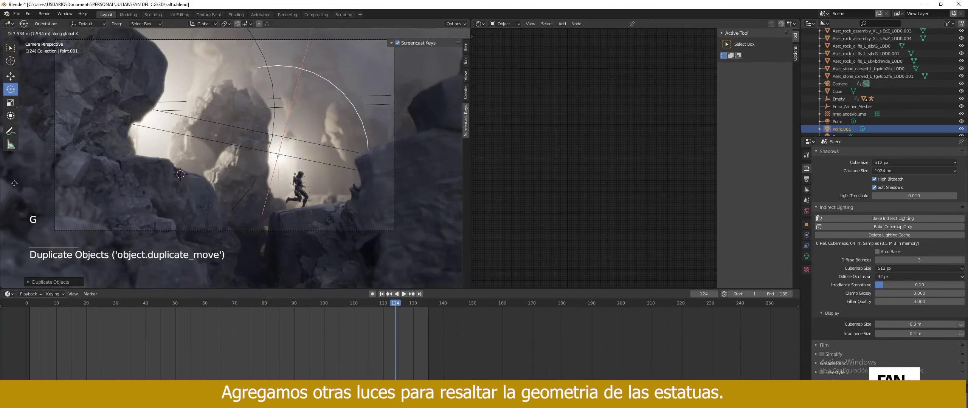
pyautogui.click(1, 156)
pyautogui.press('g')
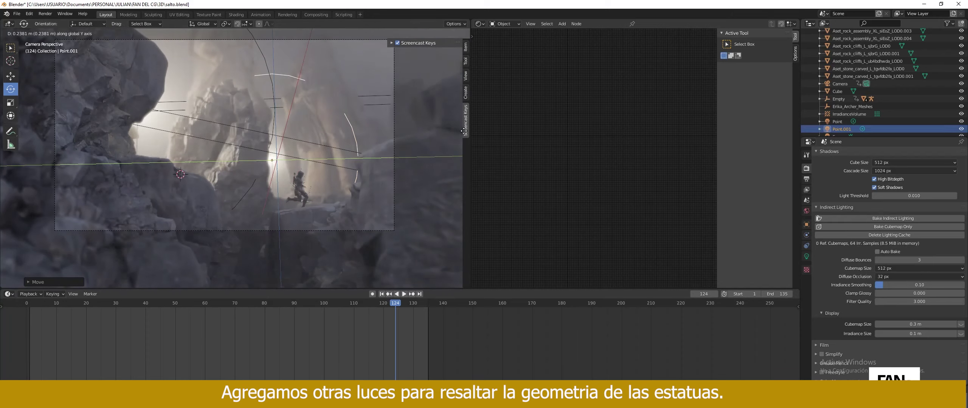
pyautogui.click(331, 54)
# - Scrub to frame 113, select the duplicated point light and set its color to pale blue
pyautogui.moveTo(178, 307); pyautogui.dragTo(362, 303)
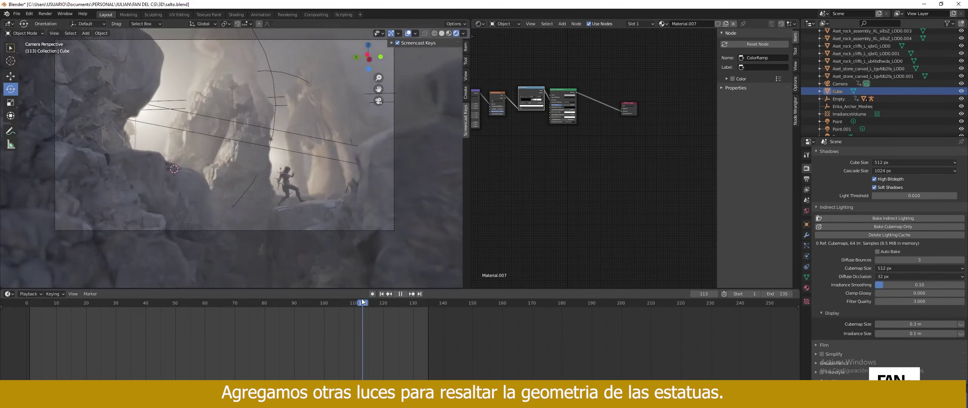
pyautogui.scroll(-5, 843, 125)
pyautogui.click(842, 121)
pyautogui.click(807, 257)
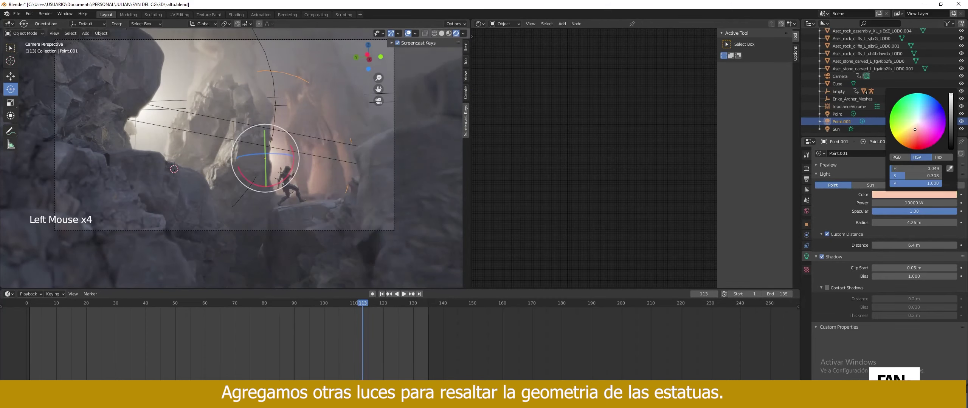
pyautogui.click(939, 108)
pyautogui.moveTo(943, 107); pyautogui.dragTo(921, 117)
# - Raise the duplicated point light beside the statues and change its color to a pale warm tone
pyautogui.press('g')
pyautogui.press('g')
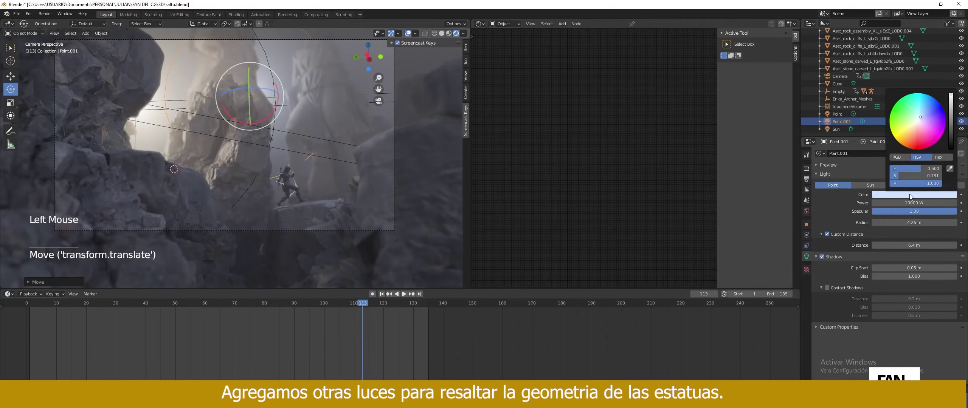
pyautogui.moveTo(921, 118); pyautogui.dragTo(916, 126)
# - Set the color management look to Very High Contrast
pyautogui.click(807, 168)
pyautogui.scroll(-6, 861, 260)
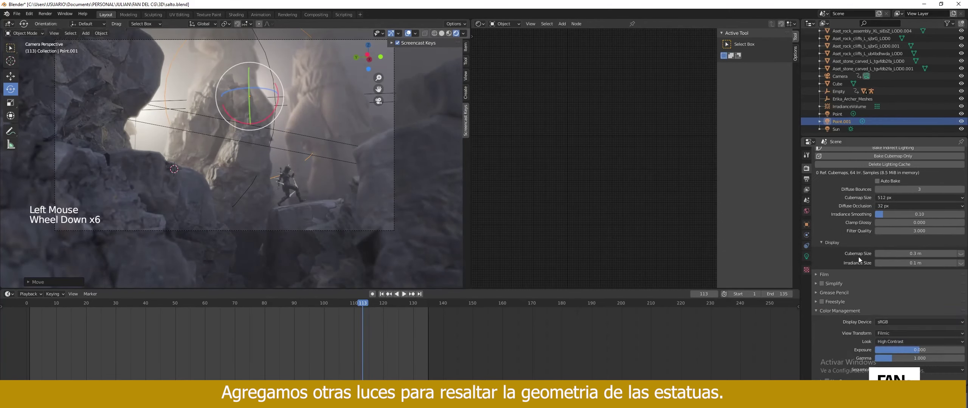
pyautogui.click(290, 47)
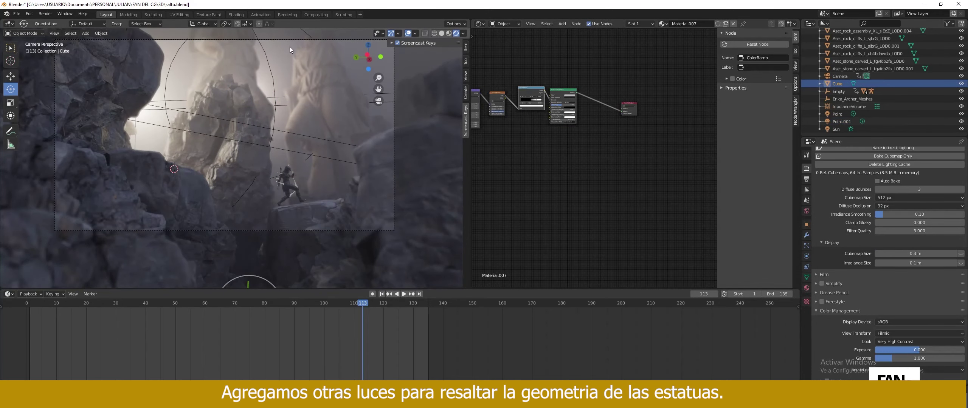
# - Open the World shader nodes, try an adjustment around the Background node and undo it
pyautogui.click(505, 24)
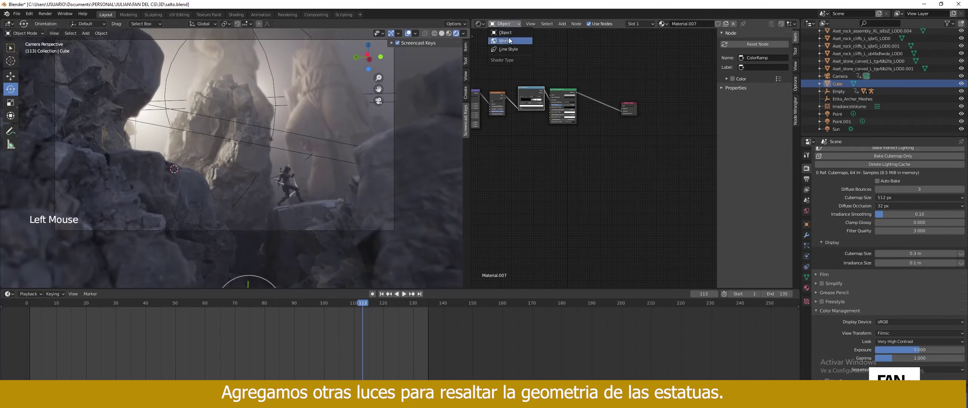
pyautogui.click(506, 39)
pyautogui.moveTo(567, 125); pyautogui.dragTo(597, 140, button='middle')
pyautogui.scroll(9, 601, 142)
pyautogui.moveTo(620, 151); pyautogui.dragTo(657, 168, button='middle')
pyautogui.moveTo(658, 146); pyautogui.dragTo(641, 146)
pyautogui.hotkey('ctrl', 'z')
pyautogui.click(587, 186)
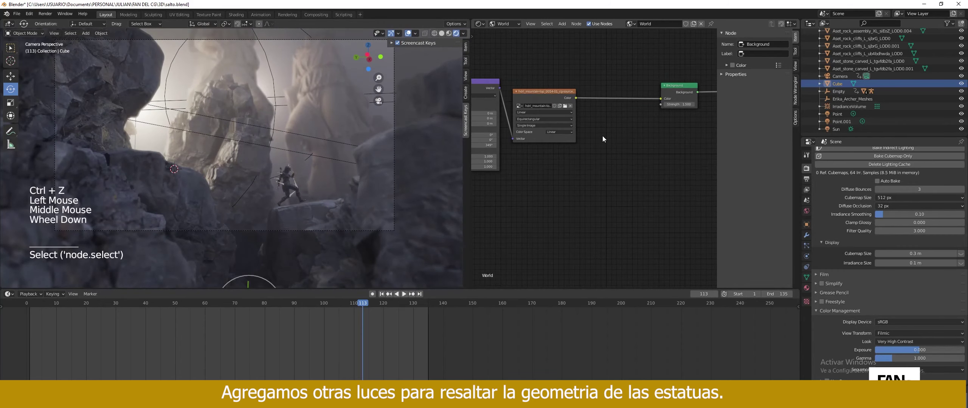
pyautogui.scroll(-5, 602, 139)
pyautogui.click(360, 79)
pyautogui.moveTo(608, 151); pyautogui.dragTo(640, 162, button='middle')
pyautogui.click(281, 55)
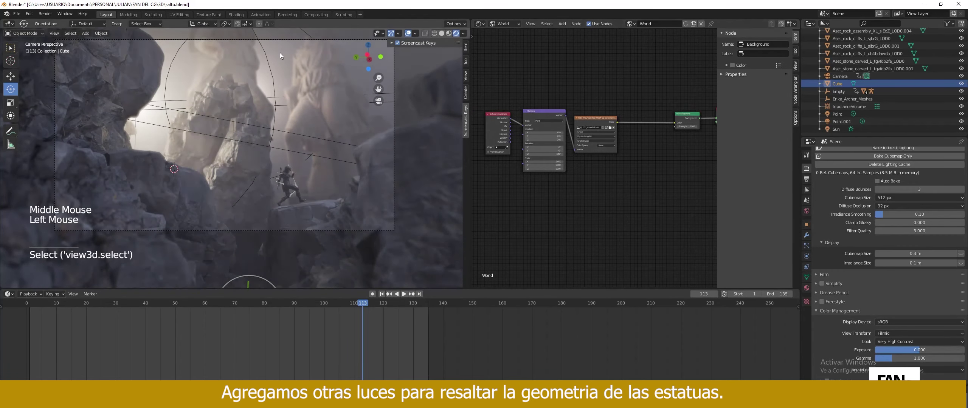
# - Return to the fog cube's material, tint its Principled Volume color pale green and render a test of frame 113
pyautogui.click(506, 23)
pyautogui.click(506, 32)
pyautogui.scroll(5, 605, 117)
pyautogui.moveTo(590, 85); pyautogui.dragTo(609, 150, button='middle')
pyautogui.moveTo(606, 144); pyautogui.dragTo(605, 148)
pyautogui.moveTo(682, 114); pyautogui.dragTo(688, 101)
pyautogui.press('F12')
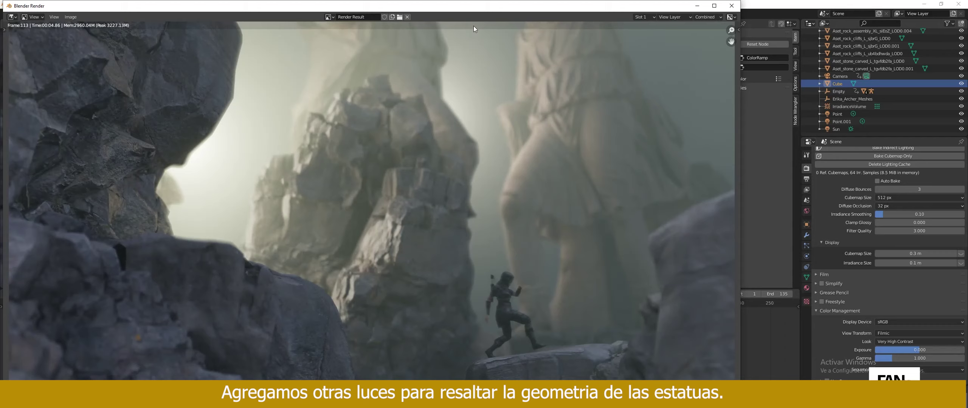
pyautogui.click(731, 6)
# - Set the color management view transform to Standard
pyautogui.click(906, 332)
pyautogui.click(898, 358)
pyautogui.click(896, 334)
pyautogui.click(897, 350)
pyautogui.click(898, 334)
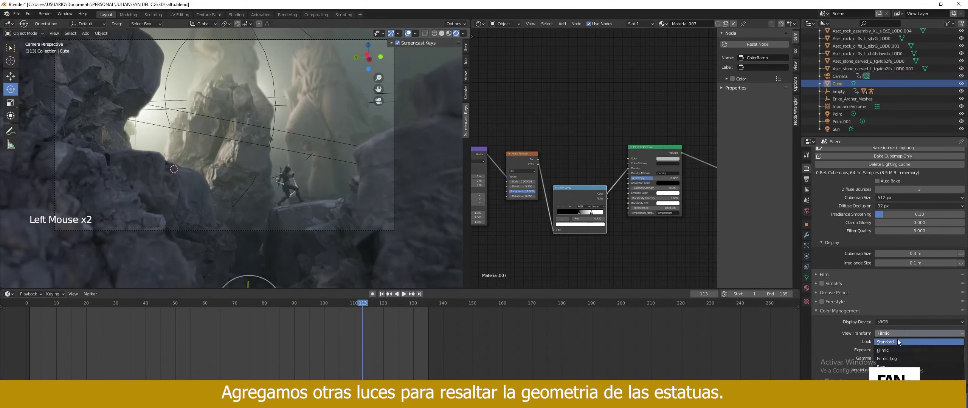
pyautogui.click(899, 341)
# - Enable color correction curves in the scene's color management settings
pyautogui.scroll(-4, 915, 342)
pyautogui.scroll(-1, 834, 357)
pyautogui.scroll(4, 833, 356)
pyautogui.scroll(-7, 833, 357)
pyautogui.click(833, 356)
pyautogui.scroll(-10, 840, 357)
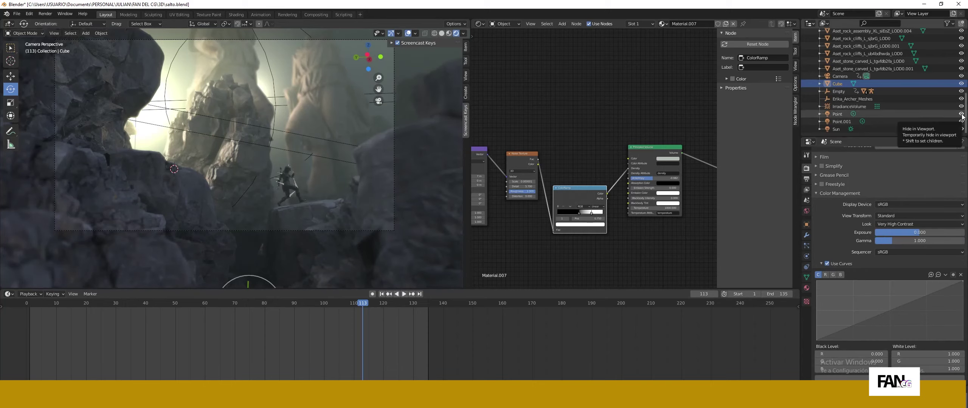
# - Undo the recent color management changes back to the Filmic view transform and re-enable the color correction curves
pyautogui.click(828, 264)
pyautogui.hotkey('ctrl', 'z')
pyautogui.hotkey('ctrl', 'z')
pyautogui.hotkey('ctrl', 'z')
pyautogui.hotkey('ctrl', 'z')
pyautogui.hotkey('ctrl', 'z')
pyautogui.hotkey('ctrl', 'z')
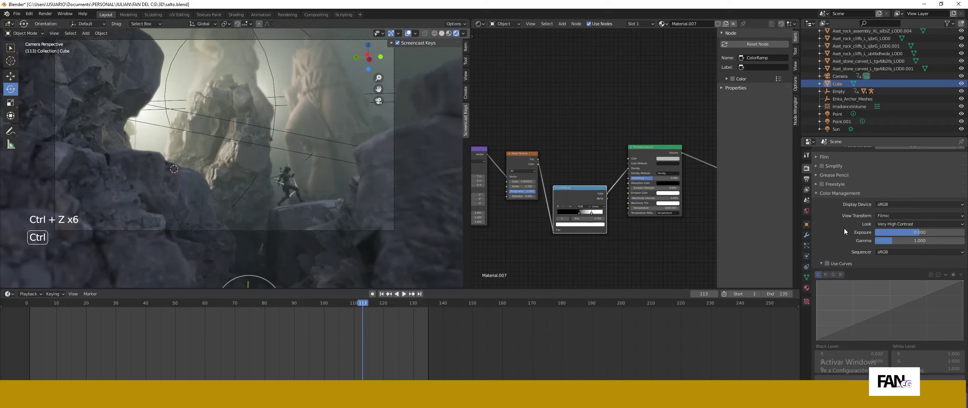
pyautogui.click(827, 264)
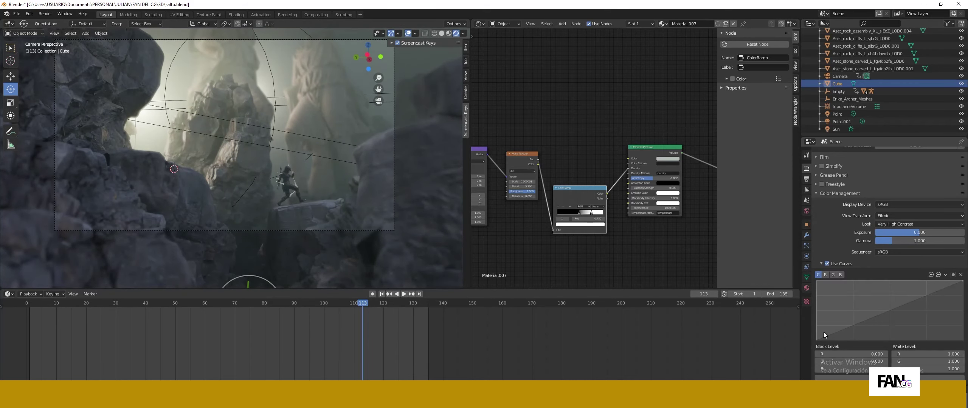
# - Experiment with the red and green channels of the color correction curves, adjusting points around the middle of each curve
pyautogui.hotkey('ctrl', 'shift', 'z')
pyautogui.hotkey('ctrl', 'shift', 'z')
pyautogui.hotkey('ctrl', 'shift', 'z')
pyautogui.hotkey('ctrl', 'shift', 'z')
pyautogui.hotkey('ctrl', 'shift', 'z')
pyautogui.hotkey('ctrl', 'shift', 'z')
pyautogui.hotkey('ctrl', 'shift', 'z')
pyautogui.hotkey('ctrl', 'shift', 'z')
pyautogui.hotkey('ctrl', 'shift', 'z')
pyautogui.hotkey('ctrl', 'shift', 'z')
pyautogui.hotkey('ctrl', 'shift', 'z')
pyautogui.hotkey('ctrl', 'shift', 'z')
pyautogui.click(826, 275)
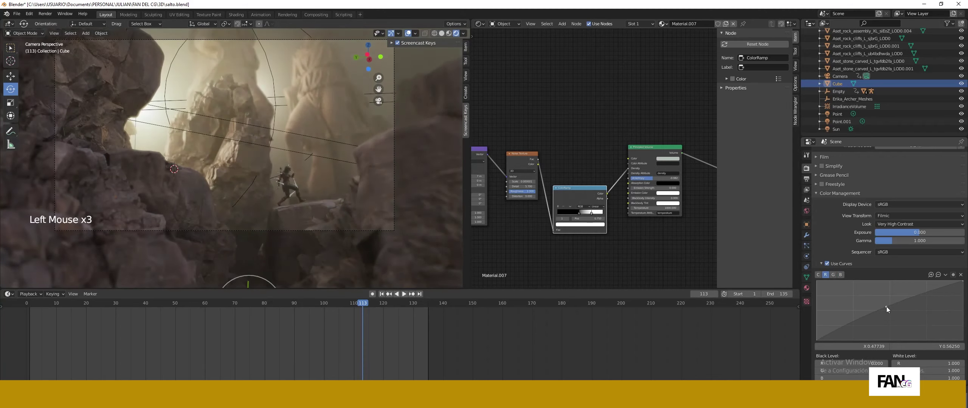
pyautogui.moveTo(910, 301); pyautogui.dragTo(912, 301)
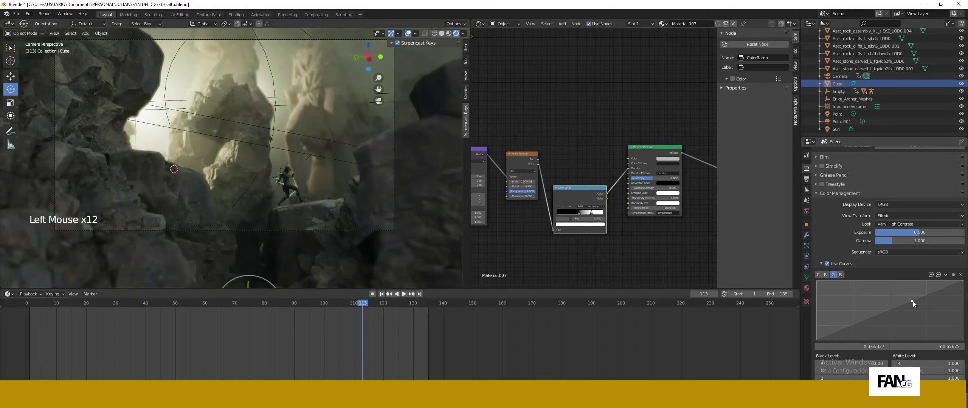
# - Darken the combined color curve slightly with a point at about X 0.364, Y 0.331, check frame 50 and save the file
pyautogui.moveTo(866, 325); pyautogui.dragTo(866, 316)
pyautogui.moveTo(867, 316); pyautogui.dragTo(870, 321)
pyautogui.moveTo(337, 309); pyautogui.dragTo(242, 308)
pyautogui.moveTo(244, 304); pyautogui.dragTo(176, 305)
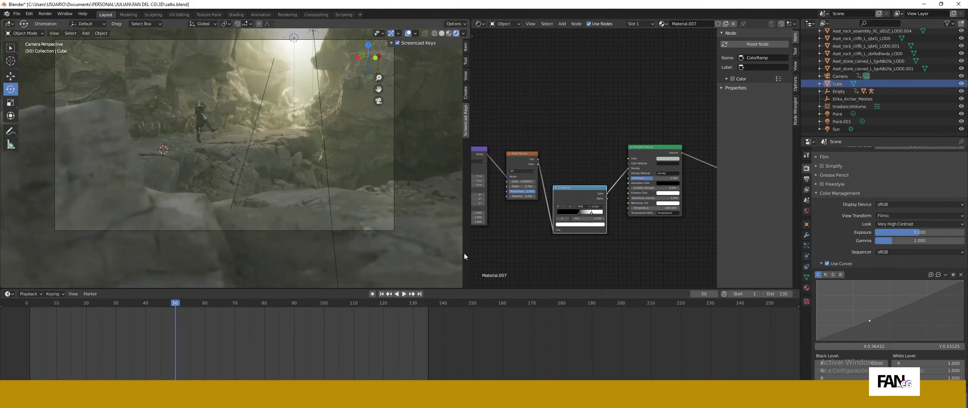
pyautogui.hotkey('ctrl', 's')
# - Duplicate the large rock assembly near the camera, rotate the copy and move it to an open side of the canyon
pyautogui.moveTo(340, 189); pyautogui.dragTo(280, 189, button='middle')
pyautogui.scroll(-8, 280, 189)
pyautogui.moveTo(280, 189); pyautogui.dragTo(267, 159, button='middle')
pyautogui.click(189, 182)
pyautogui.moveTo(189, 182); pyautogui.dragTo(195, 193, button='middle')
pyautogui.hotkey('shift', 'd')
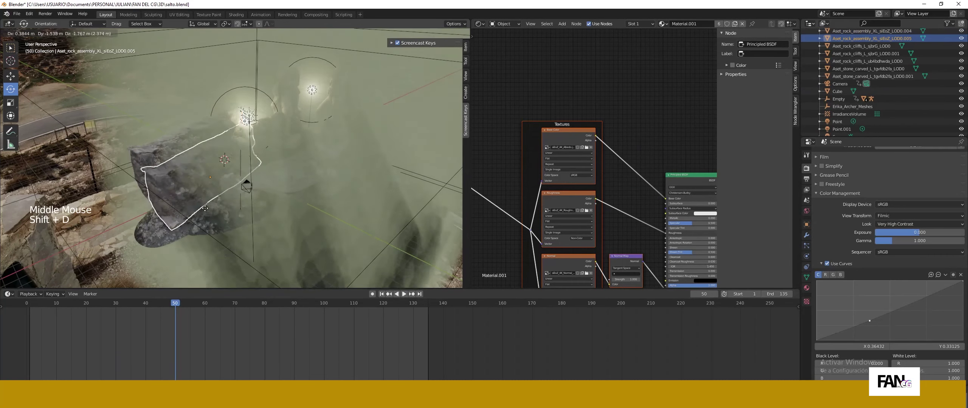
pyautogui.click(201, 189)
pyautogui.moveTo(189, 171); pyautogui.dragTo(219, 170)
pyautogui.press('g')
pyautogui.click(177, 180)
# - Shift the rock assembly copy along the X axis and check its placement through the camera at frame 103
pyautogui.press('KP_0')
pyautogui.press('g')
pyautogui.press('x')
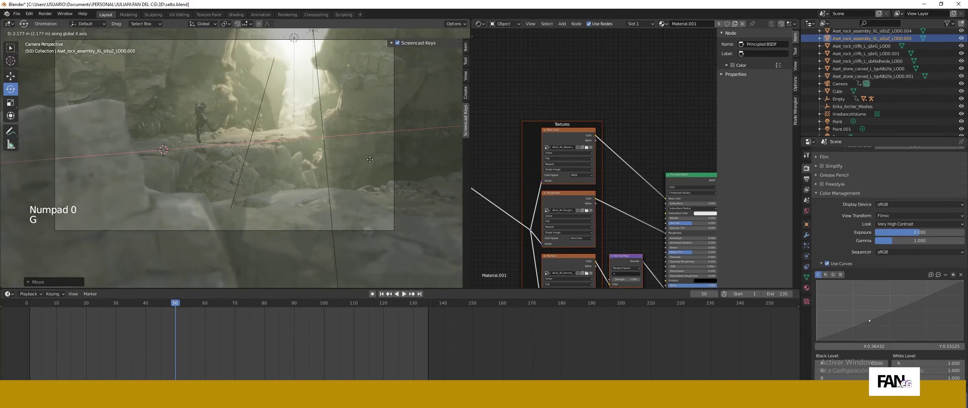
pyautogui.click(333, 304)
pyautogui.press('KP_0')
pyautogui.moveTo(301, 257); pyautogui.dragTo(208, 236, button='middle')
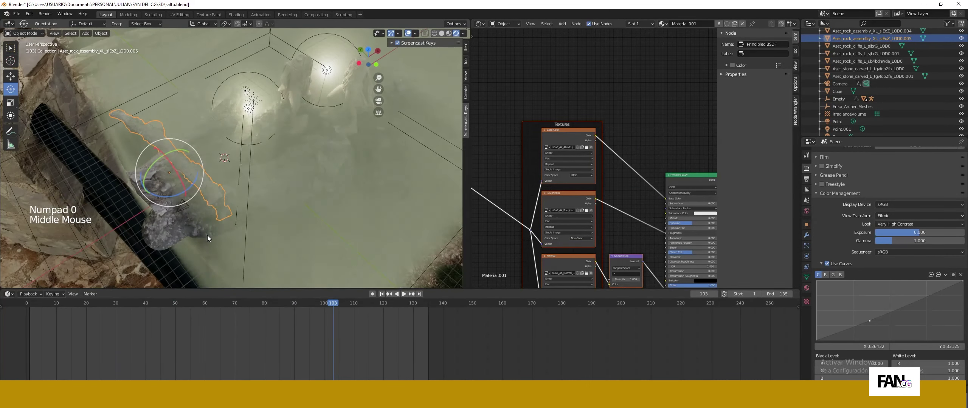
pyautogui.press('KP_0')
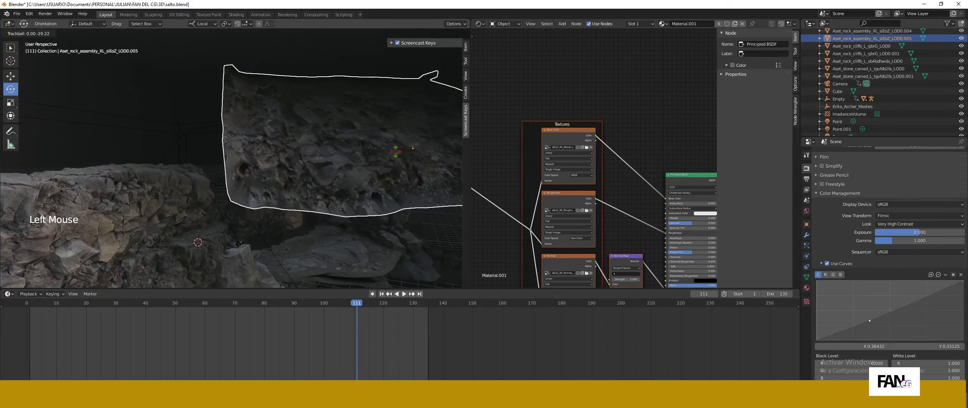
# - Rotate and reposition the rock assembly copy so it stands upright as a side wall across from the statues
pyautogui.press('g')
pyautogui.click(273, 181)
pyautogui.moveTo(273, 181); pyautogui.dragTo(193, 202, button='middle')
pyautogui.click(196, 141)
pyautogui.moveTo(196, 141); pyautogui.dragTo(200, 176, button='middle')
pyautogui.scroll(-3, 151, 184)
pyautogui.moveTo(200, 176); pyautogui.dragTo(195, 163)
pyautogui.press('g')
pyautogui.click(184, 250)
pyautogui.moveTo(185, 250); pyautogui.dragTo(136, 222, button='middle')
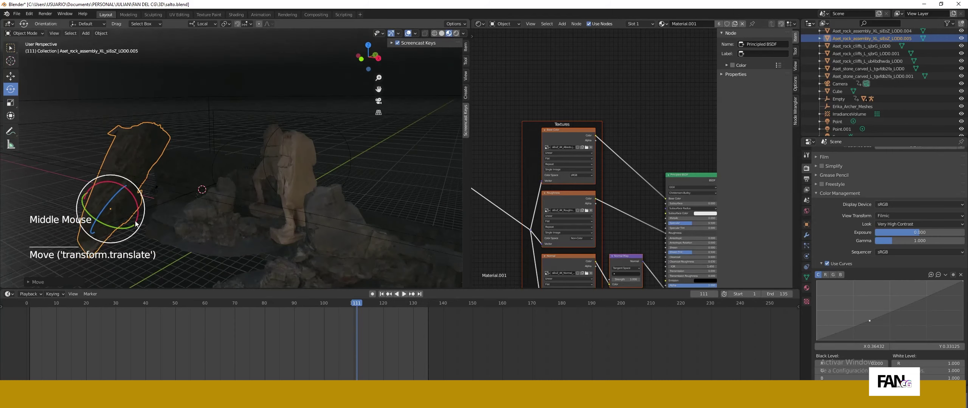
pyautogui.moveTo(127, 215)
pyautogui.mouseDown()
pyautogui.moveTo(115, 194)
pyautogui.moveTo(129, 204)
pyautogui.mouseUp()
pyautogui.moveTo(128, 204); pyautogui.dragTo(172, 199, button='middle')
# - Duplicate the upright rock wall, move the second copy to another open side of the canyon and check the camera at frame 48
pyautogui.hotkey('shift', 'd')
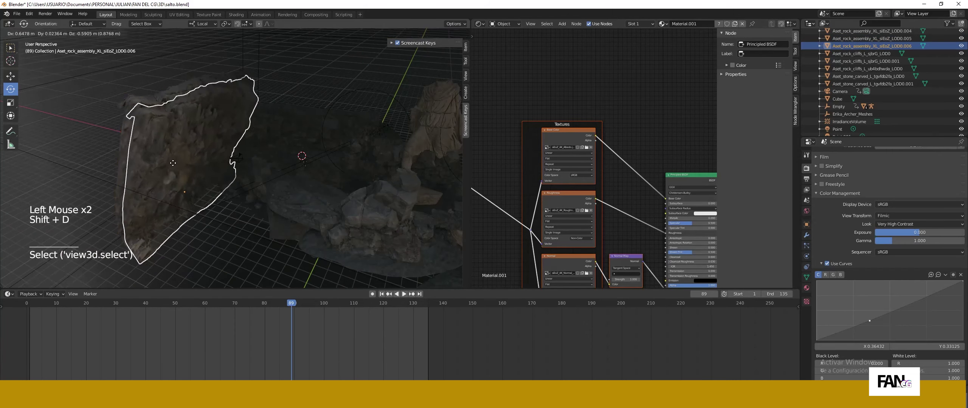
pyautogui.click(207, 189)
pyautogui.press('g')
pyautogui.click(336, 229)
pyautogui.moveTo(336, 230); pyautogui.dragTo(356, 206, button='middle')
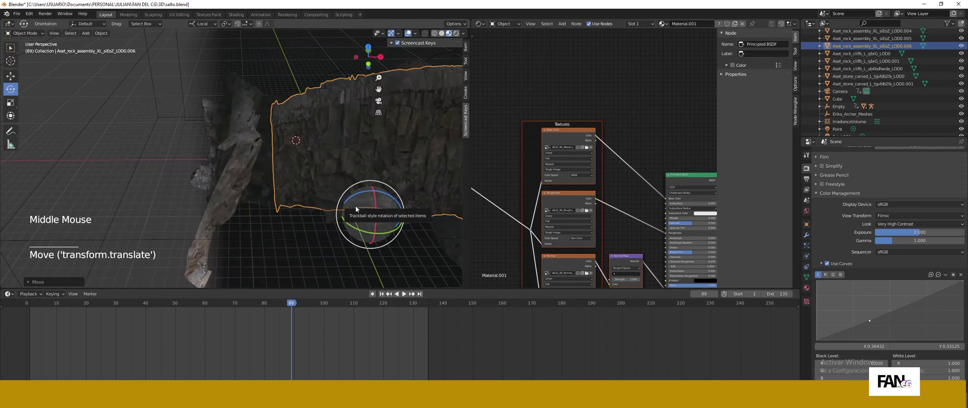
pyautogui.press('KP_0')
pyautogui.moveTo(290, 309); pyautogui.dragTo(255, 309)
pyautogui.press('KP_0')
pyautogui.moveTo(273, 219); pyautogui.dragTo(283, 209, button='middle')
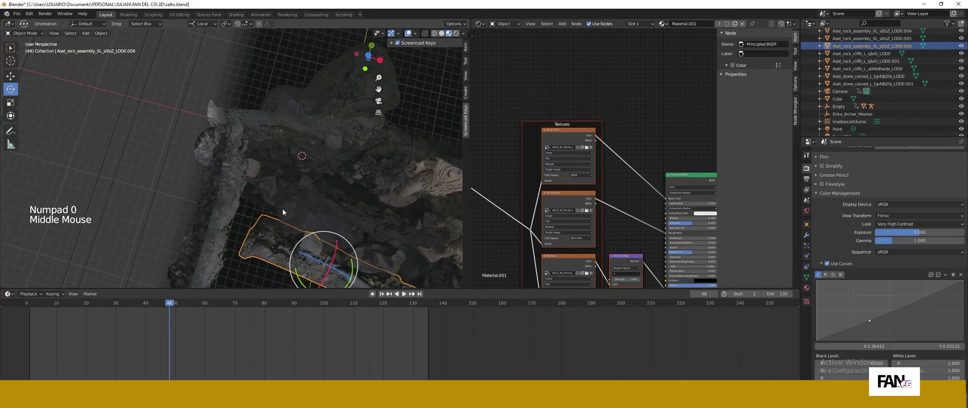
pyautogui.moveTo(344, 249); pyautogui.dragTo(337, 190, button='middle')
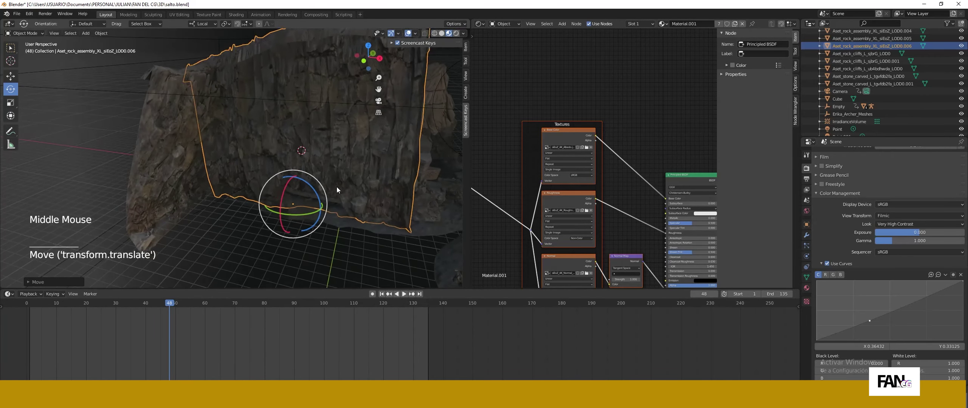
# - Rotate and nudge the second wall copy into line with the neighboring cliffs, checking the camera view up to frame 116
pyautogui.moveTo(317, 214); pyautogui.dragTo(323, 207)
pyautogui.press('g')
pyautogui.click(310, 216)
pyautogui.press('KP_0')
pyautogui.moveTo(172, 304); pyautogui.dragTo(371, 304)
# - Add a third copy of the rock wall, rotate it and move it to enclose the canyon, checking it through the camera
pyautogui.moveTo(286, 211); pyautogui.dragTo(290, 223, button='middle')
pyautogui.scroll(-17, 291, 223)
pyautogui.moveTo(290, 223); pyautogui.dragTo(288, 152, button='middle')
pyautogui.moveTo(288, 151); pyautogui.dragTo(181, 213, button='middle')
pyautogui.moveTo(232, 268); pyautogui.dragTo(243, 246)
pyautogui.click(212, 210)
pyautogui.click(218, 232)
pyautogui.press('g')
pyautogui.click(234, 238)
pyautogui.moveTo(234, 238); pyautogui.dragTo(344, 215, button='middle')
pyautogui.press('KP_0')
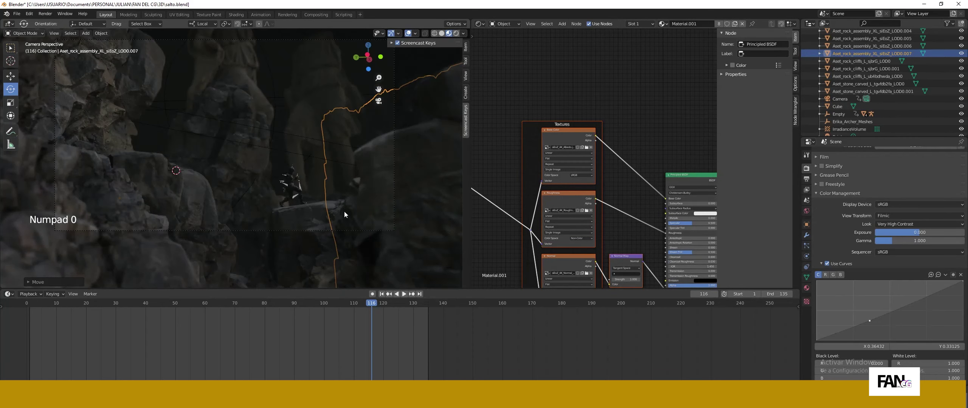
# - Preview the foggy scene in the rendered camera view and scrub through the animation to review the new walls
pyautogui.click(285, 57)
pyautogui.click(285, 56)
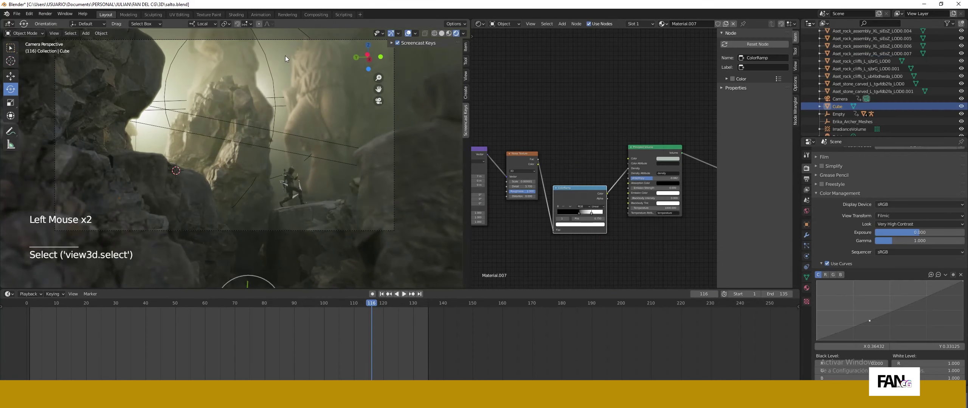
pyautogui.moveTo(366, 307); pyautogui.dragTo(198, 321)
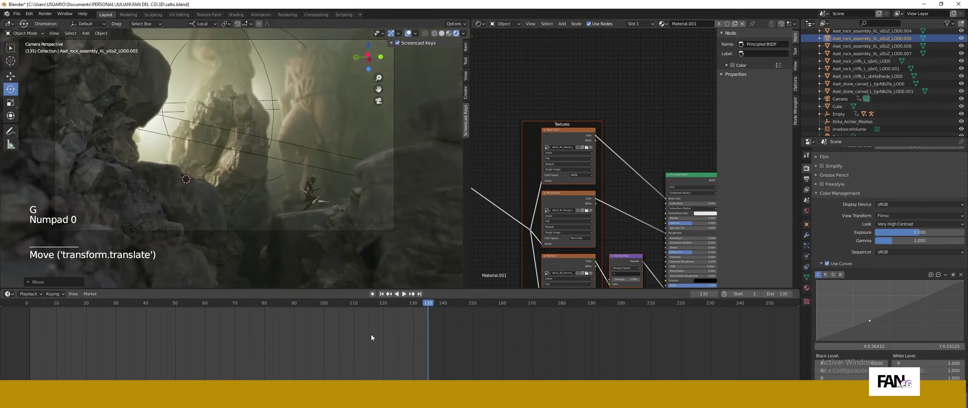
pyautogui.moveTo(371, 305); pyautogui.dragTo(96, 315)
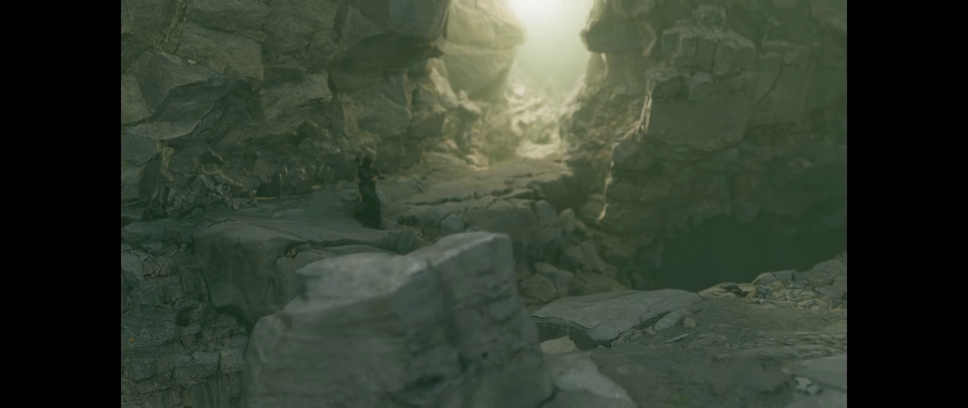